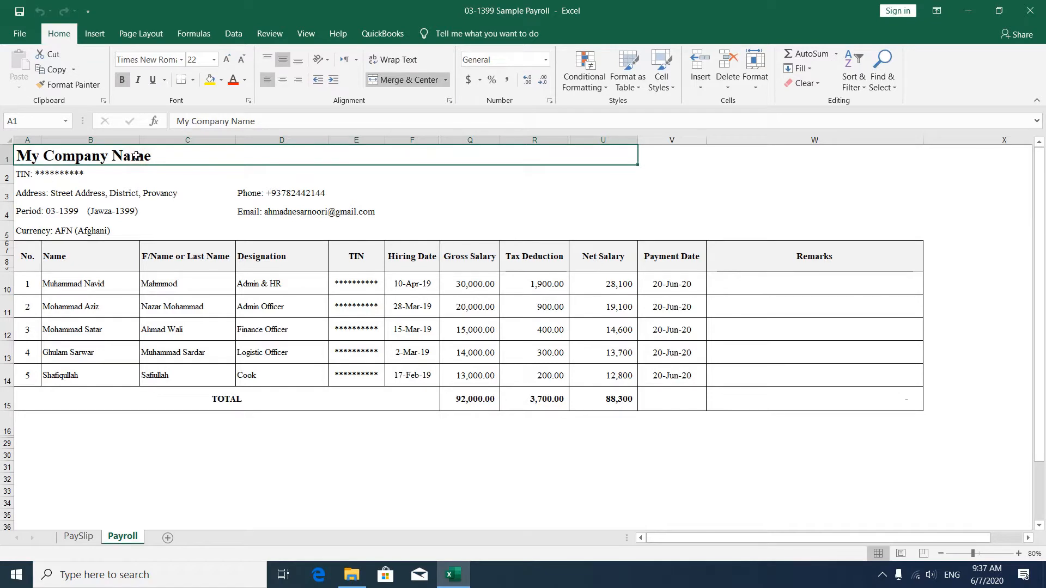
Step: Review the payroll sheet's company header: TIN, address, period, currency and contact details
click(136, 174)
click(135, 194)
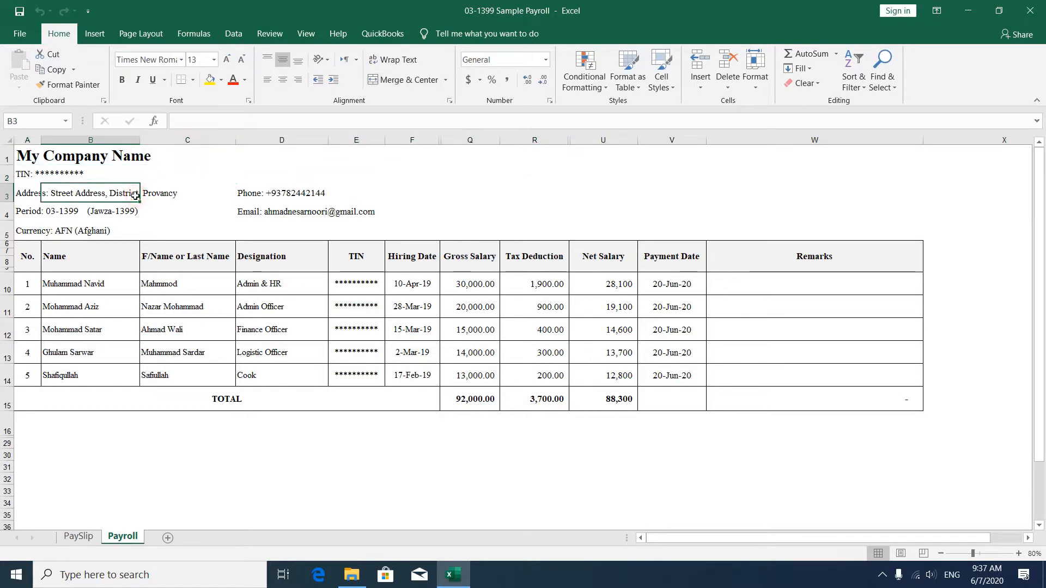
click(155, 210)
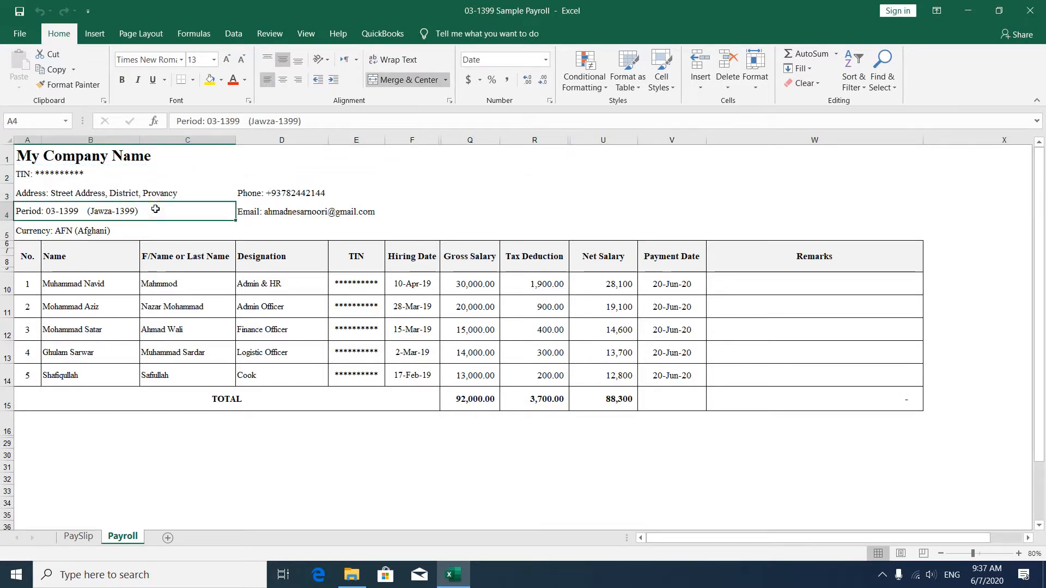
click(156, 231)
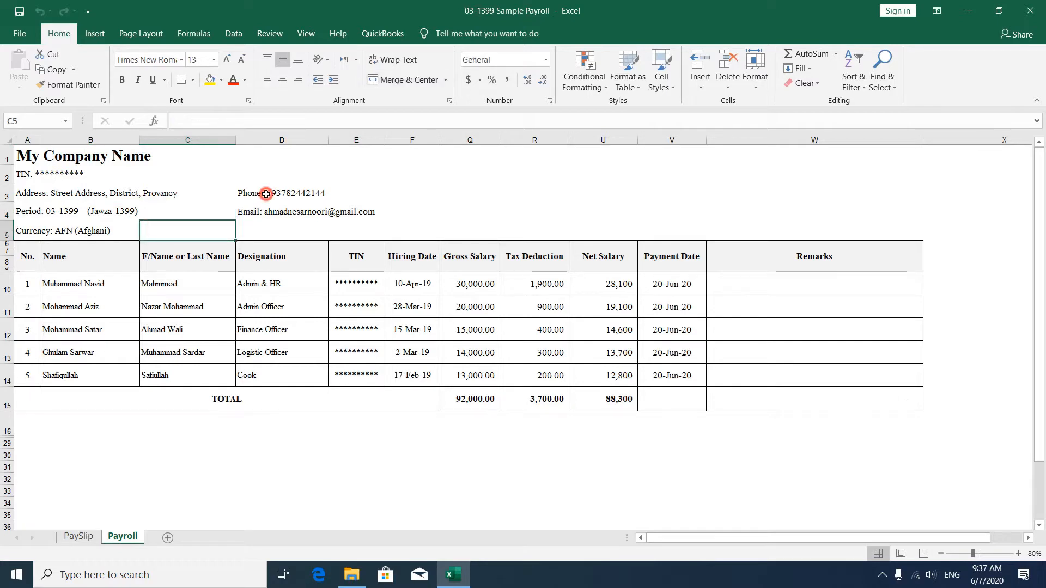
drag(266, 194, 267, 213)
Step: Review the payroll table's employee columns from No. and Name through Designation, TIN and Hiring Date
drag(28, 256, 41, 373)
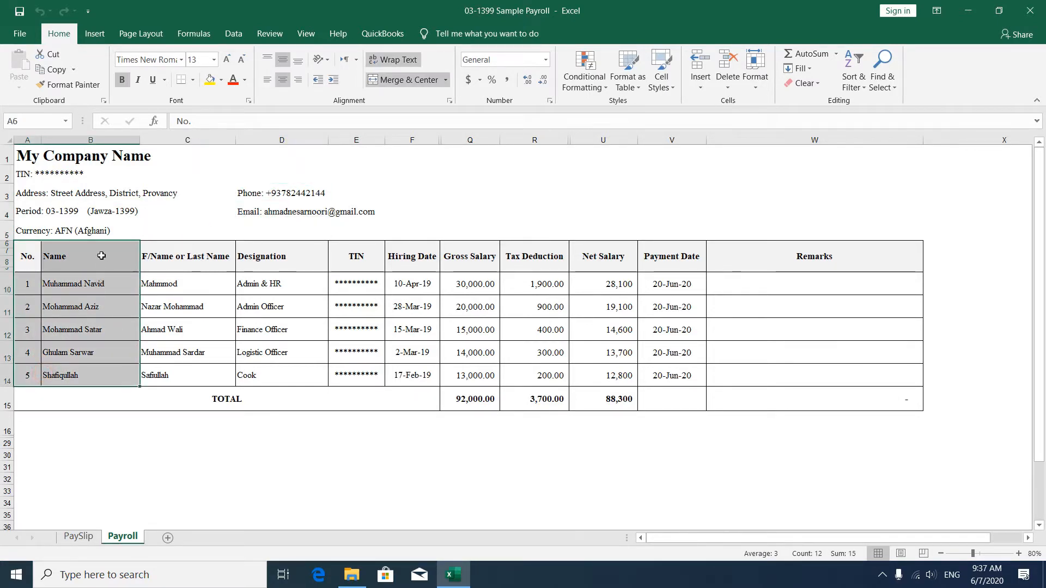
drag(101, 255, 187, 369)
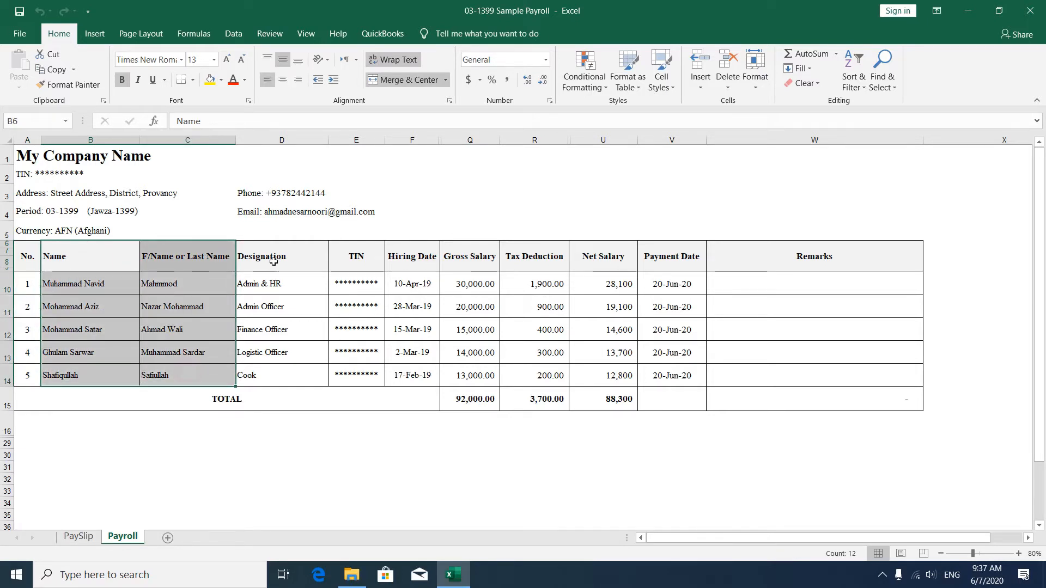
drag(273, 262, 276, 367)
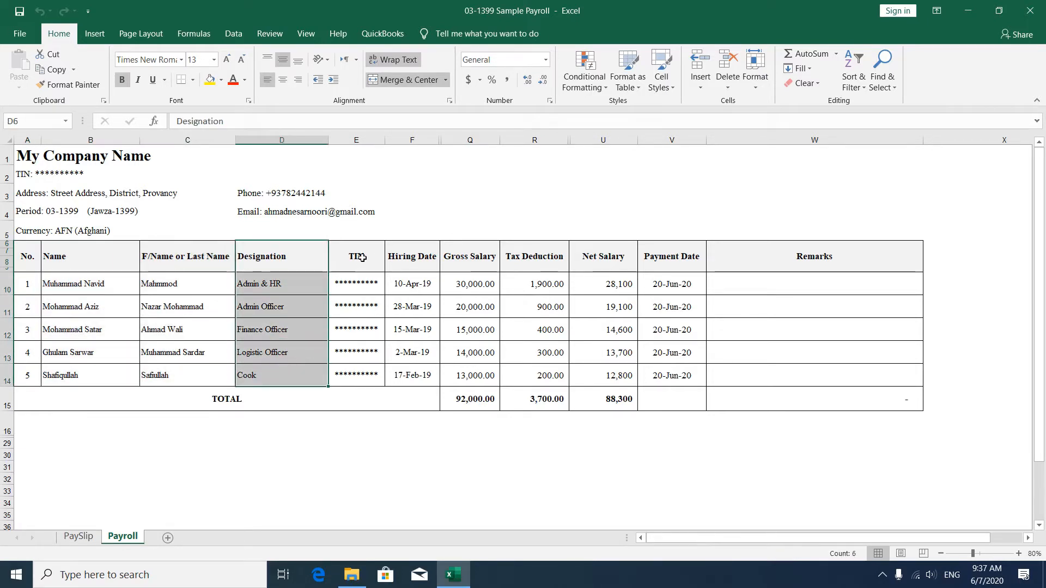
drag(361, 257, 364, 365)
drag(420, 257, 422, 366)
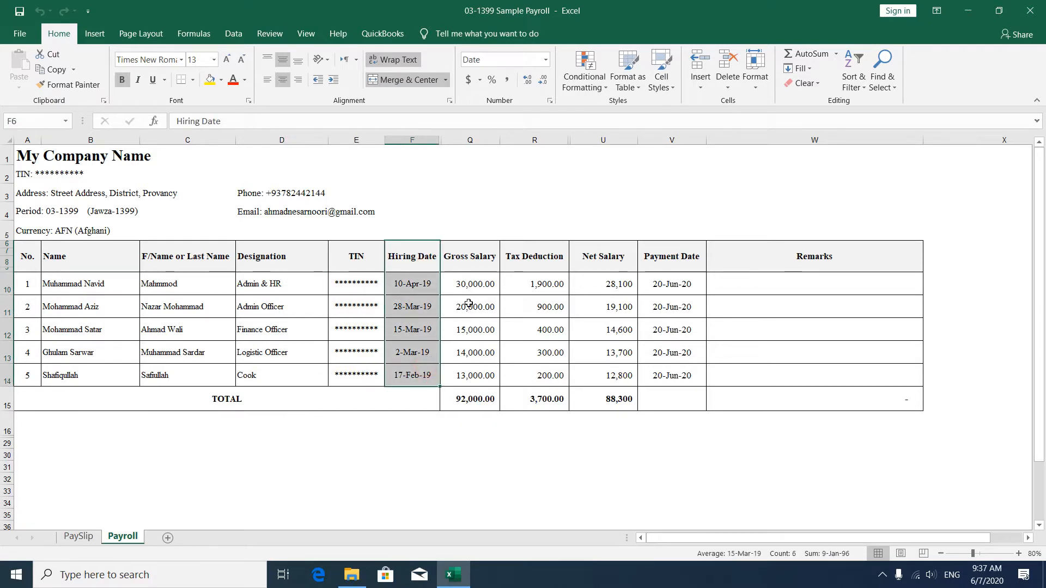
Step: Examine the Gross Salary, Tax Deduction, Net Salary, Payment Date and Remarks columns, including the tax and net salary formulas
drag(472, 257, 475, 371)
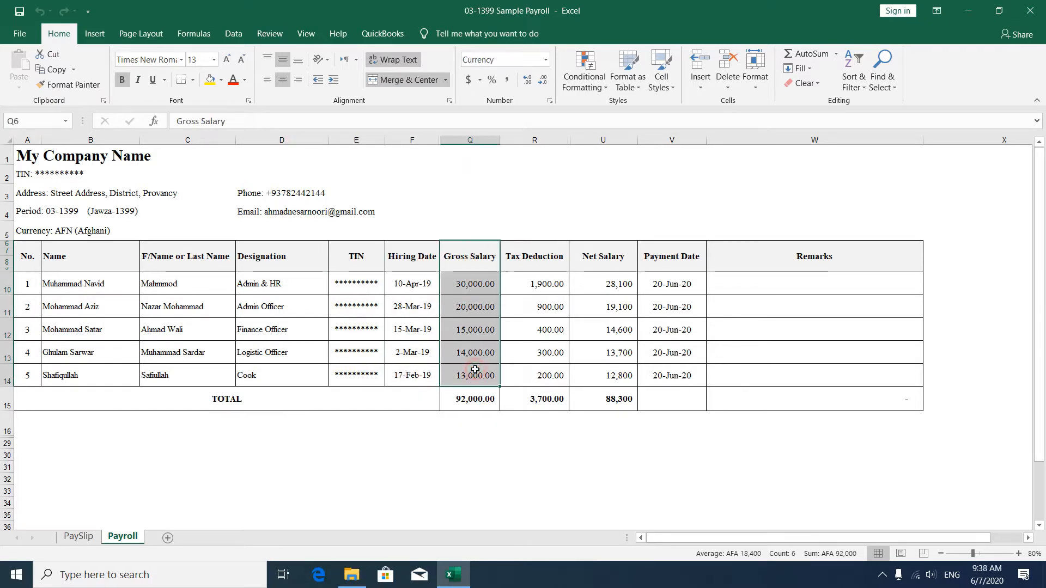
drag(530, 259, 535, 369)
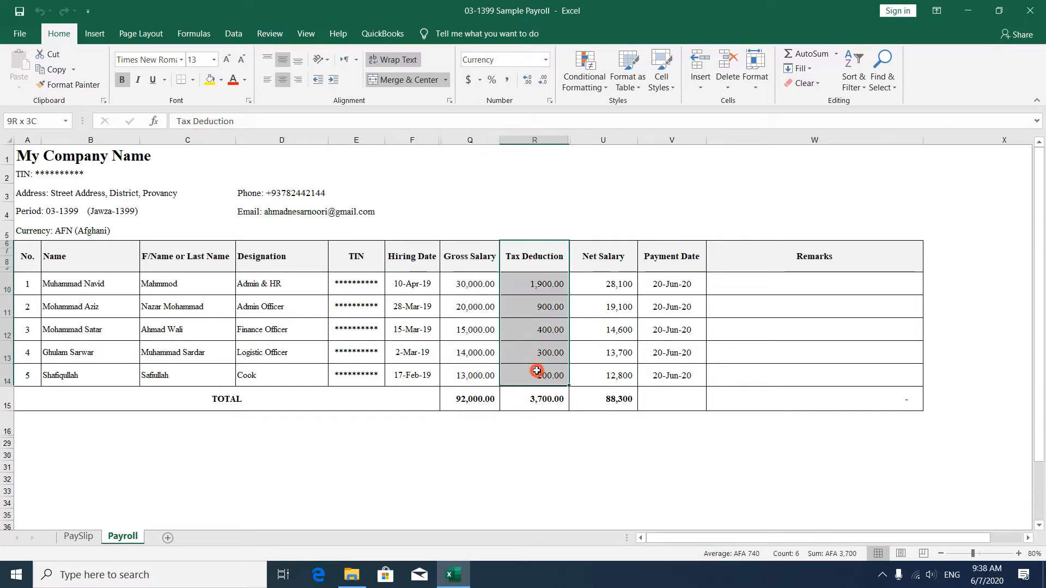
click(540, 326)
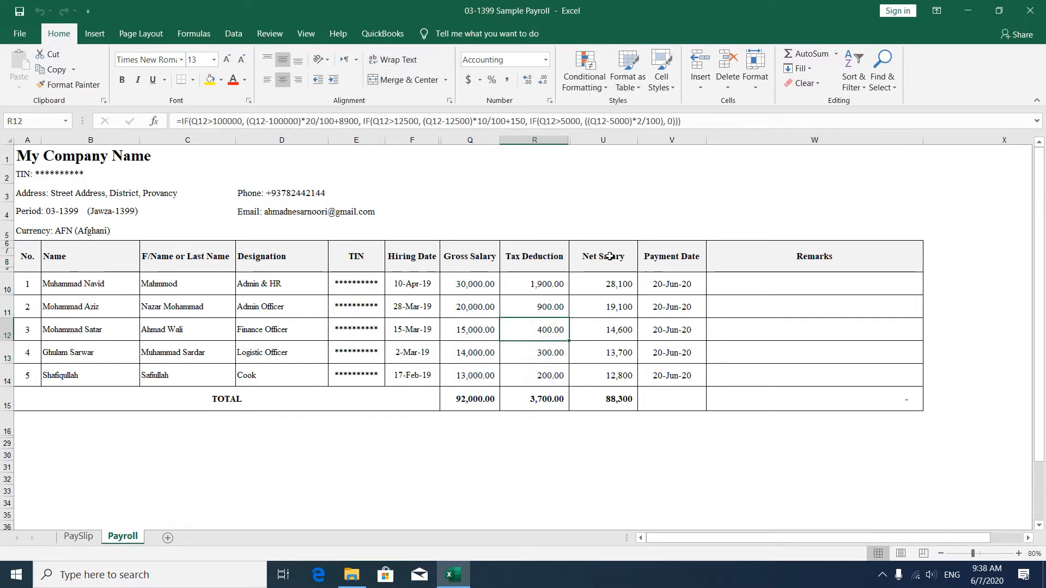
drag(609, 256, 611, 374)
click(608, 304)
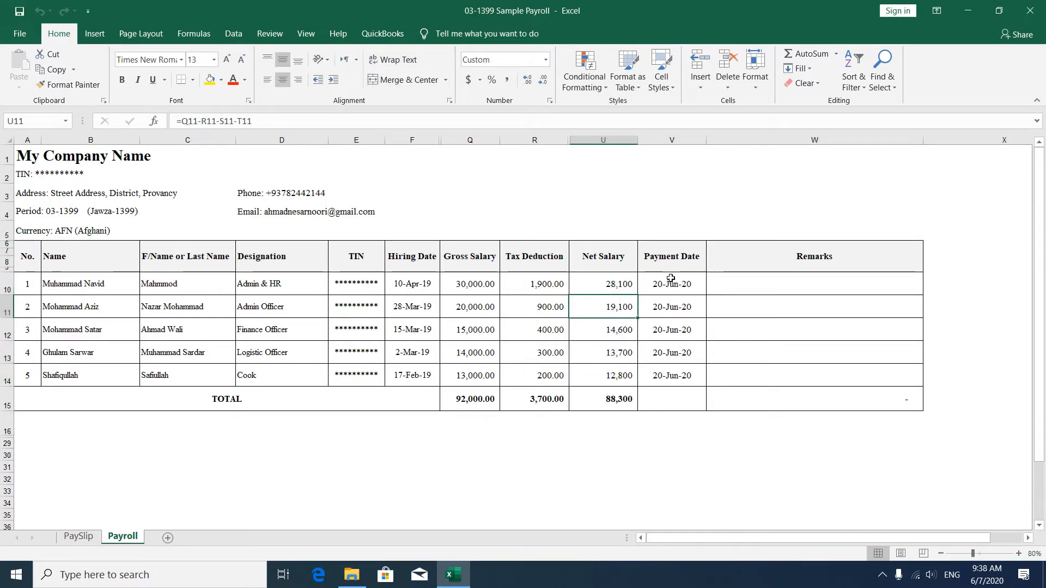
drag(671, 278, 671, 372)
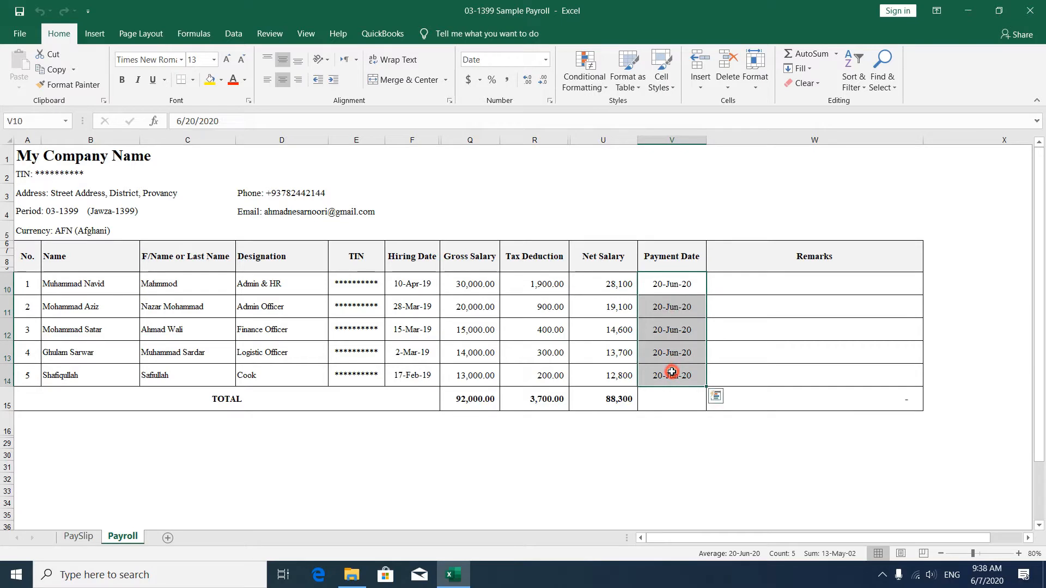
click(729, 286)
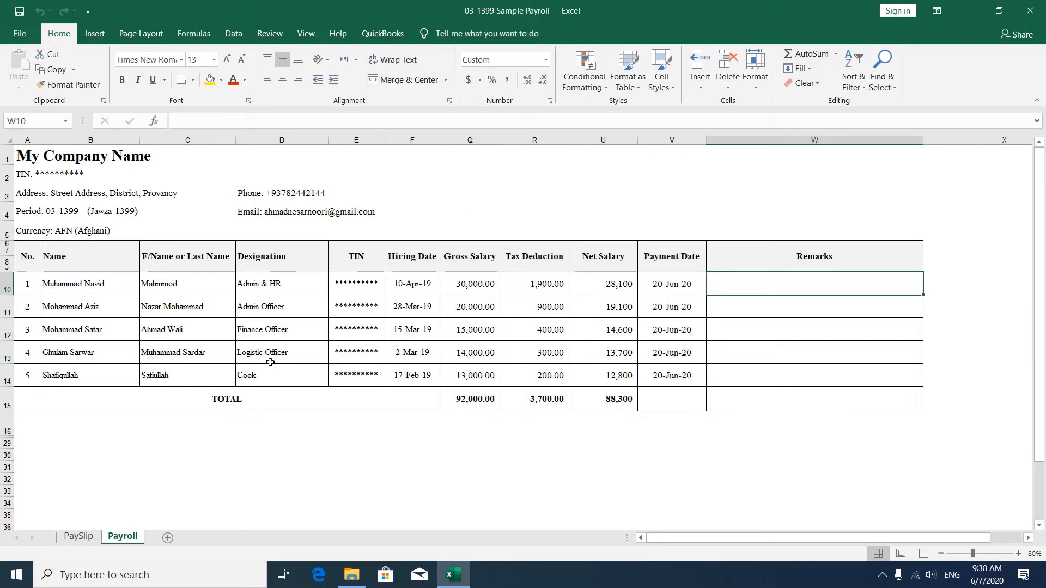
drag(749, 148, 28, 140)
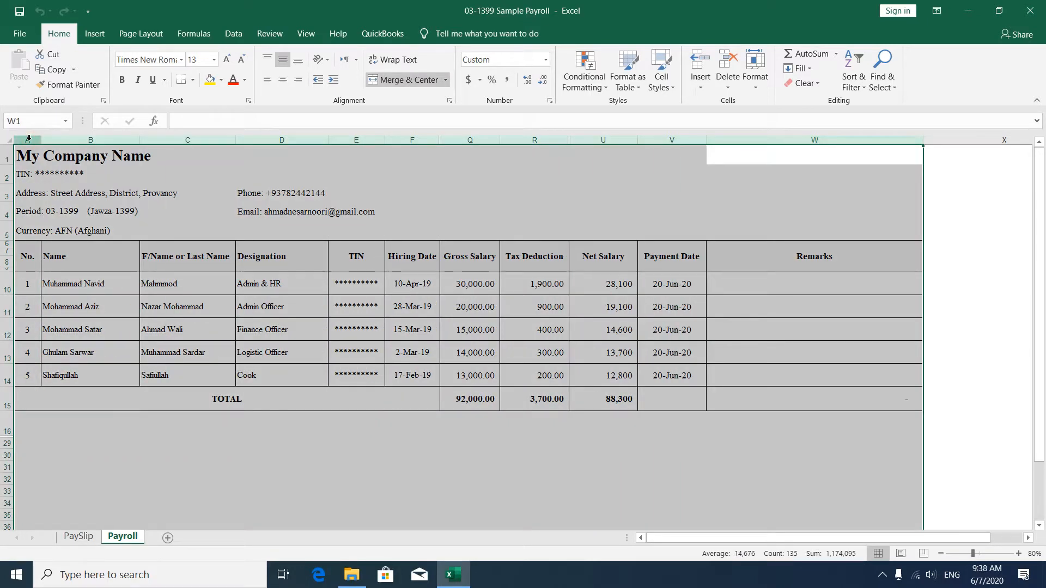
click(546, 196)
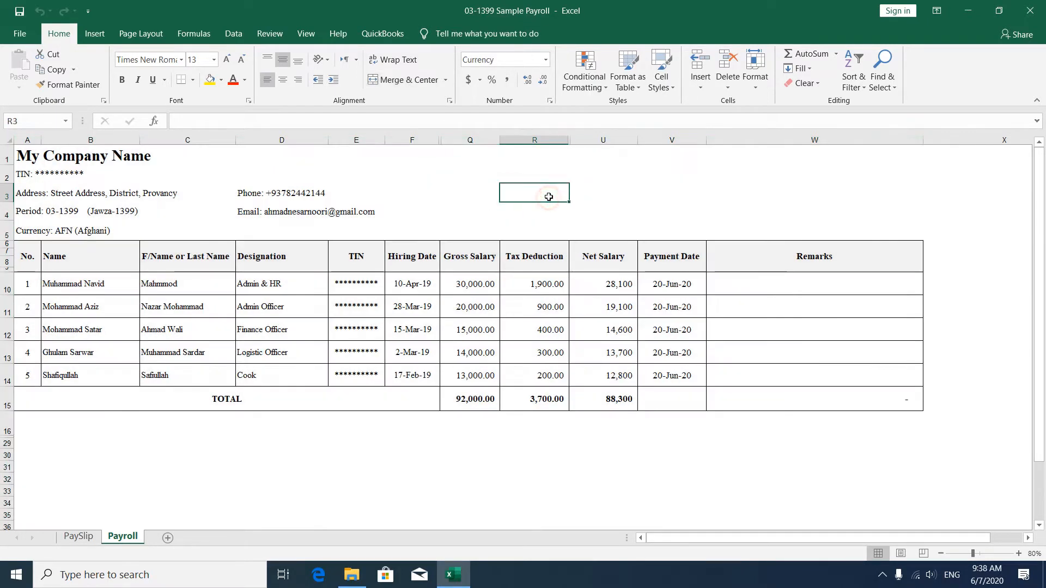
Step: Open the wagesexceltemplate workbook from Documents and review its row number, employer TIN, branch number, employee TIN and employee name columns
click(967, 10)
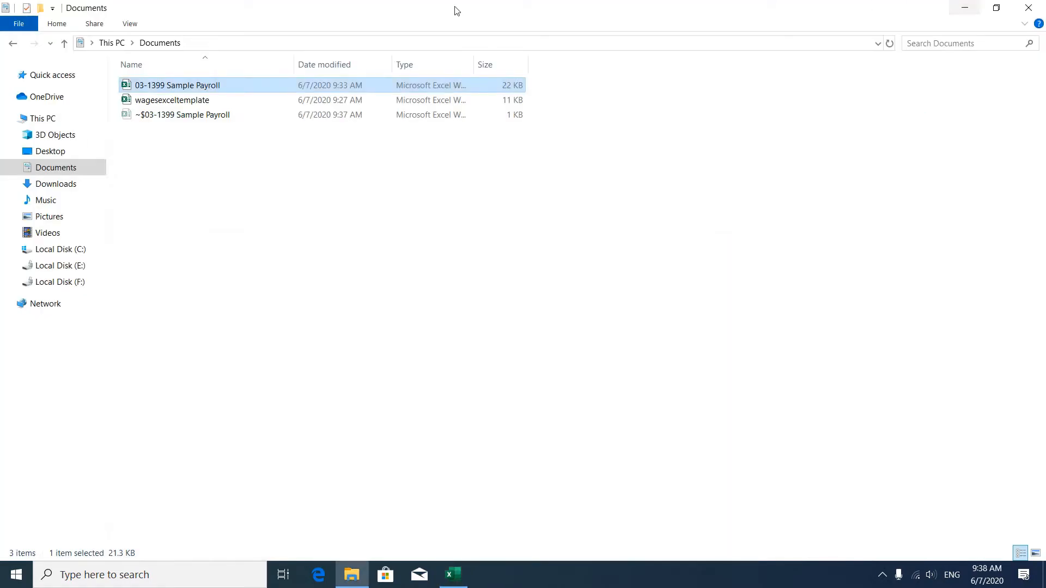
double_click(167, 102)
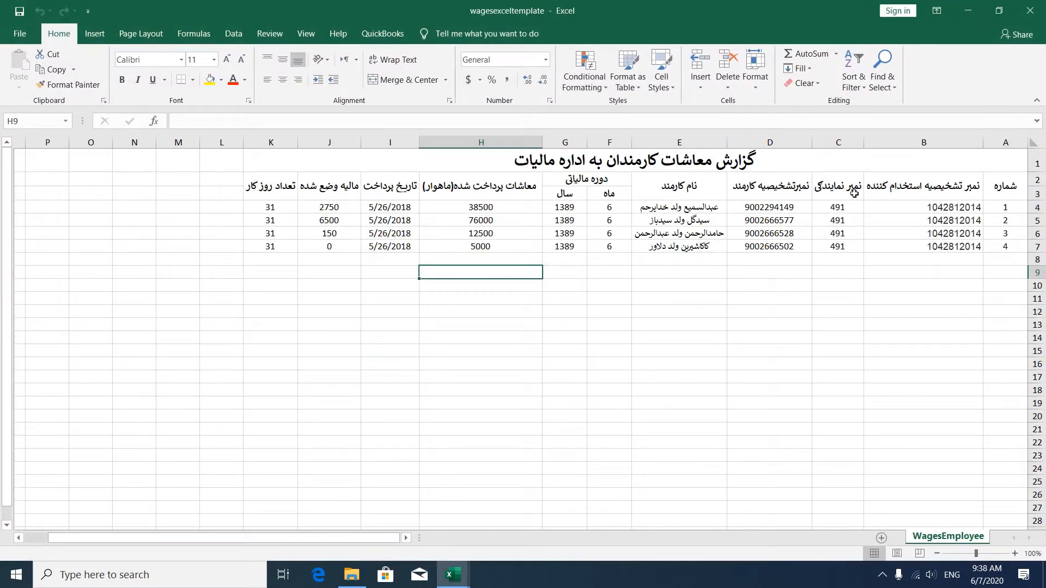
drag(1013, 206, 1013, 246)
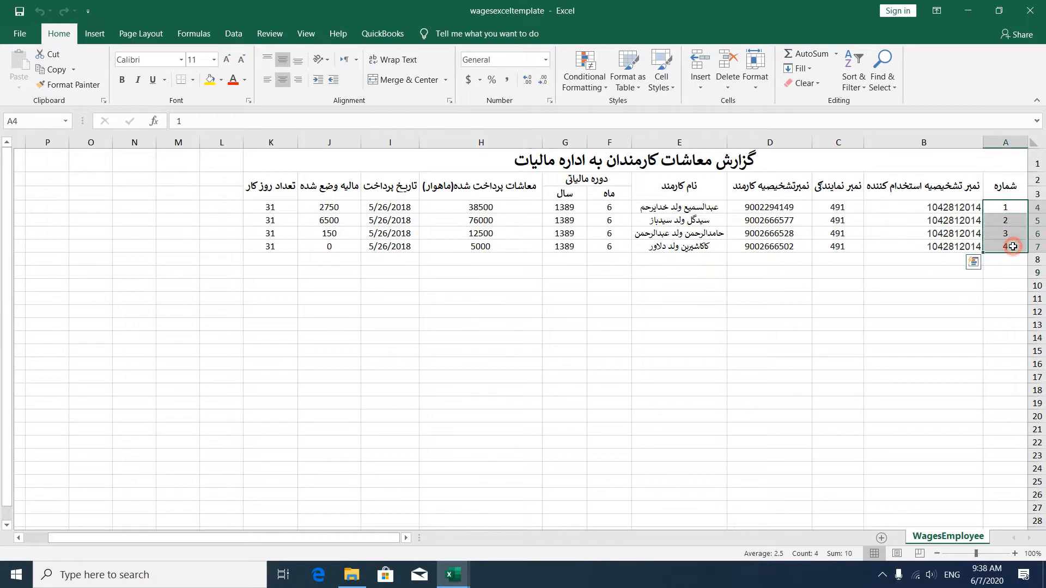
drag(961, 188, 901, 249)
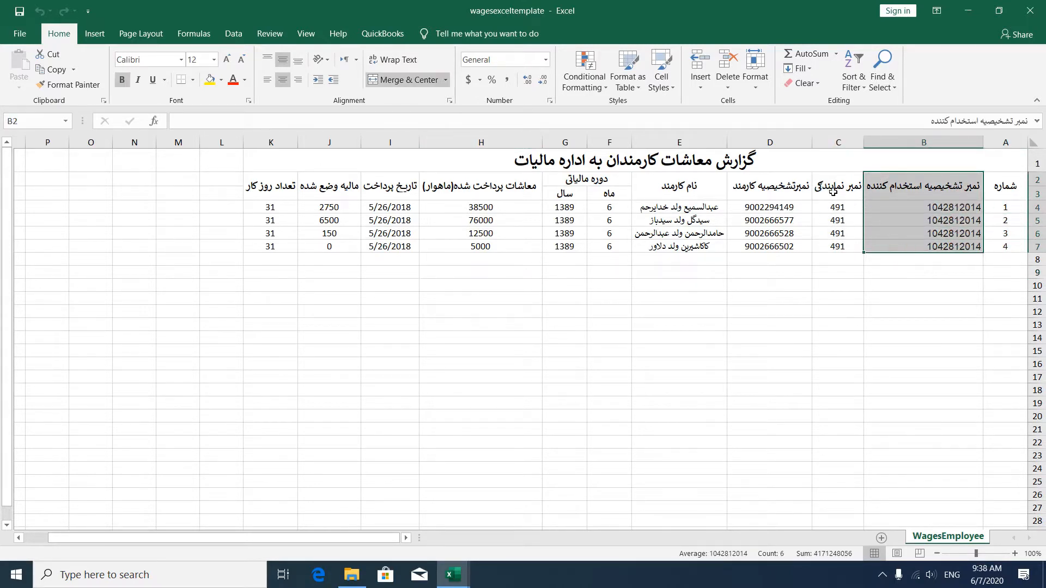
drag(833, 191, 836, 241)
drag(779, 185, 691, 244)
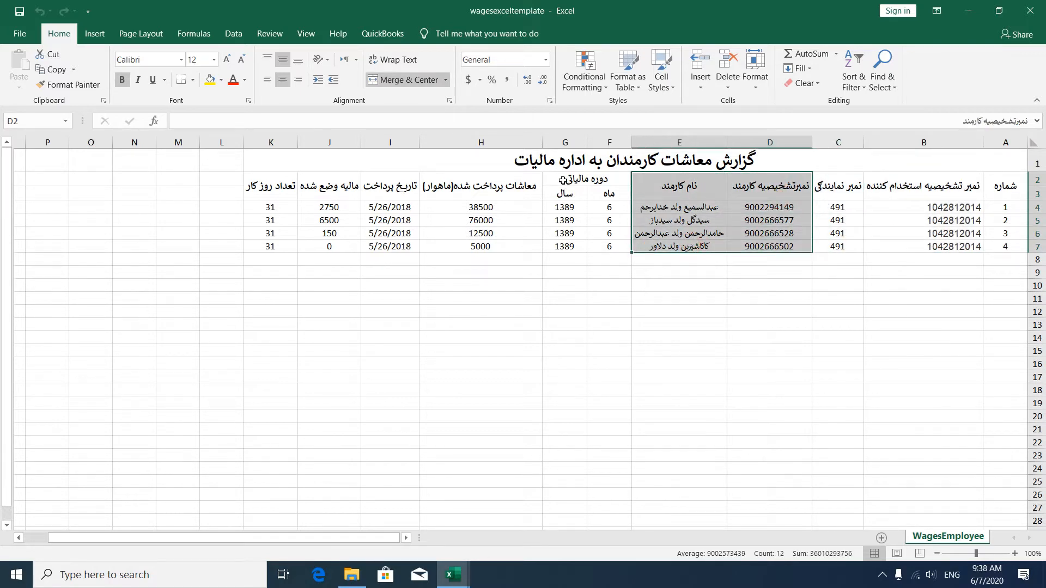
Step: Review the template's tax period, monthly salary paid, payment date, tax withheld and days worked columns
drag(563, 180, 608, 246)
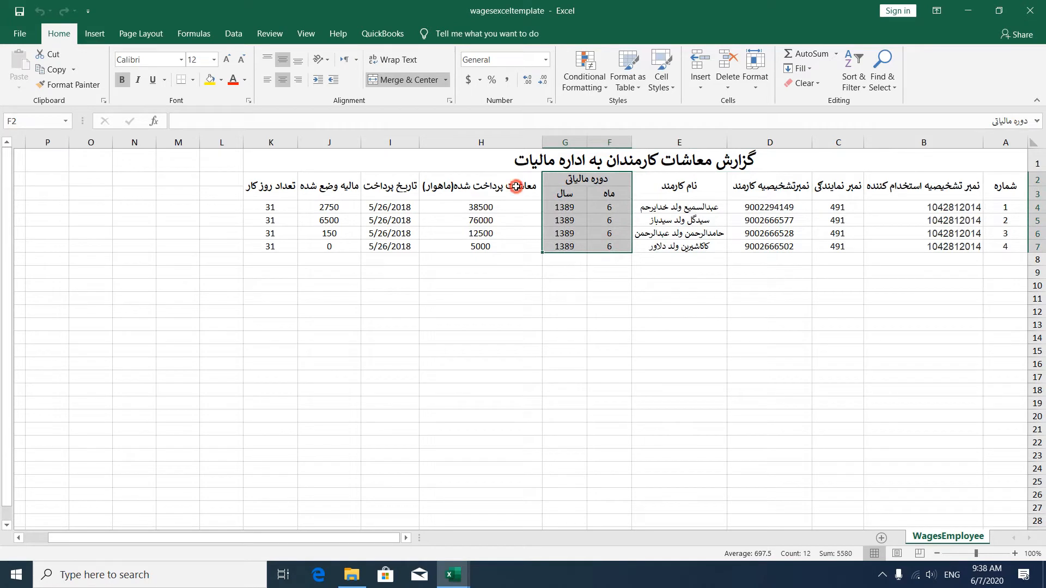
drag(516, 187, 509, 240)
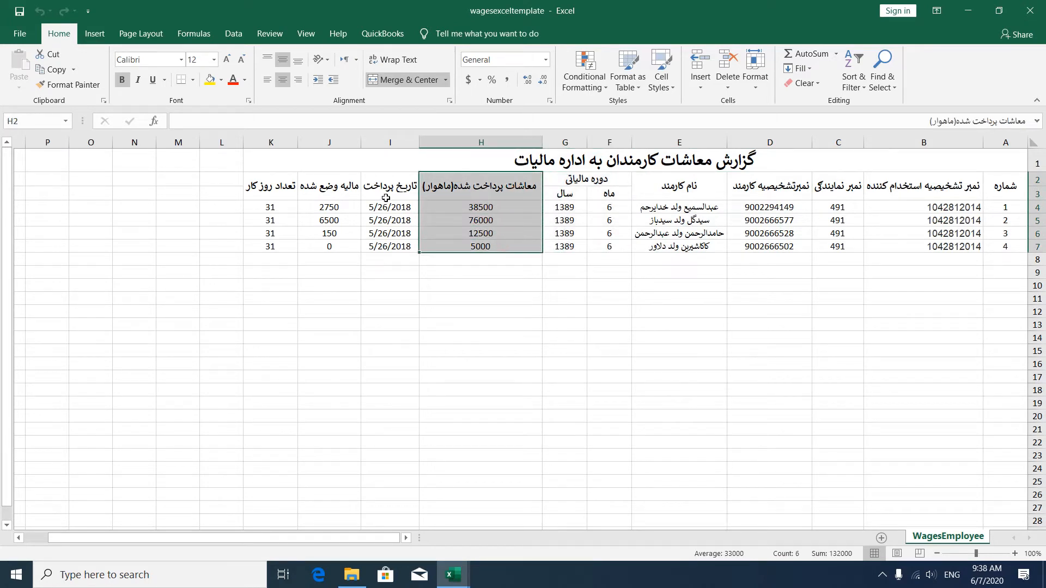
drag(386, 198, 386, 248)
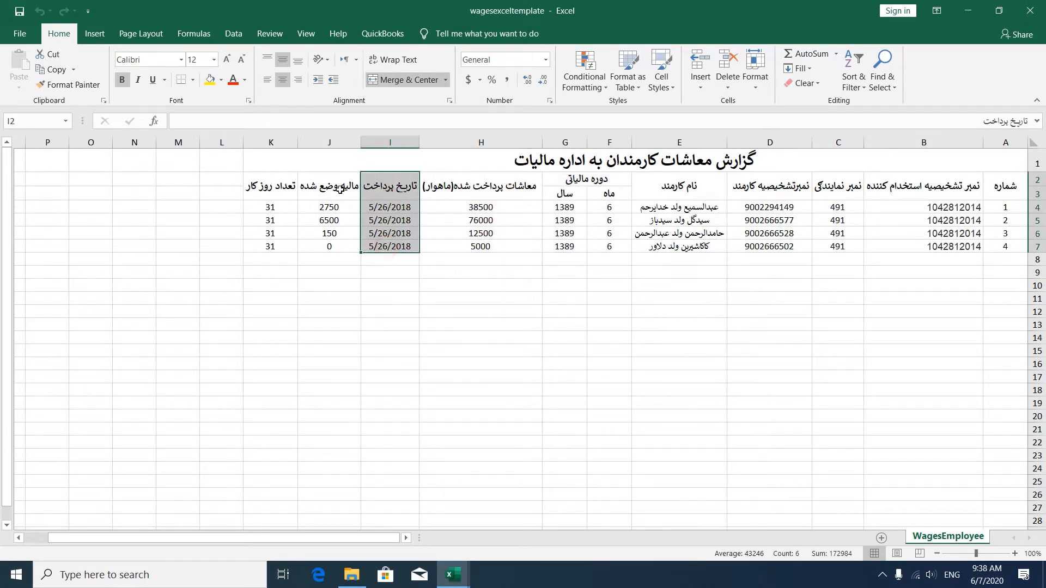
drag(339, 189, 339, 248)
drag(270, 188, 1019, 154)
click(962, 262)
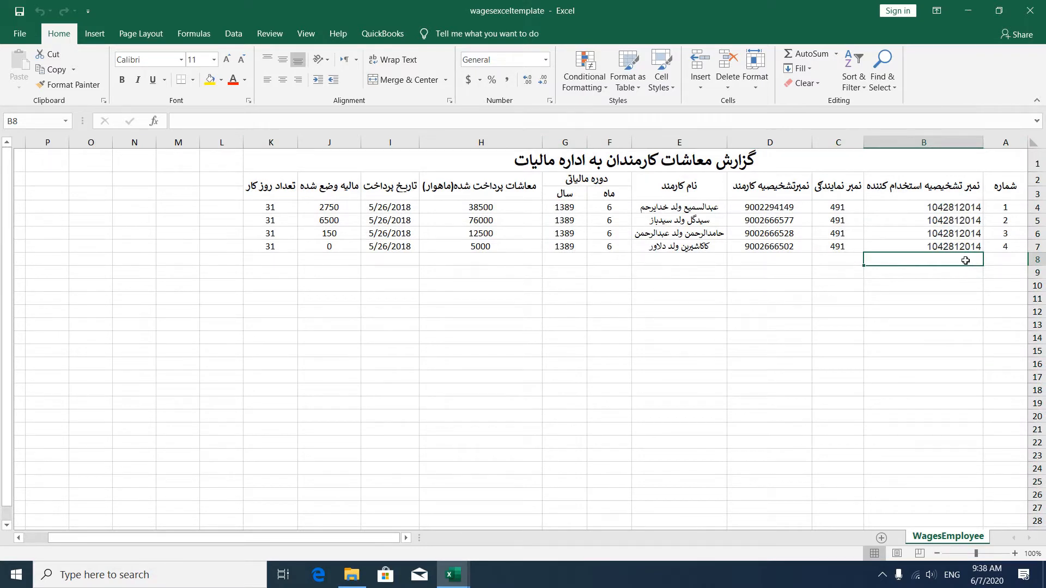
Step: Close the wagesexceltemplate workbook and clear the payroll workbook and Documents folder off the screen
click(1030, 10)
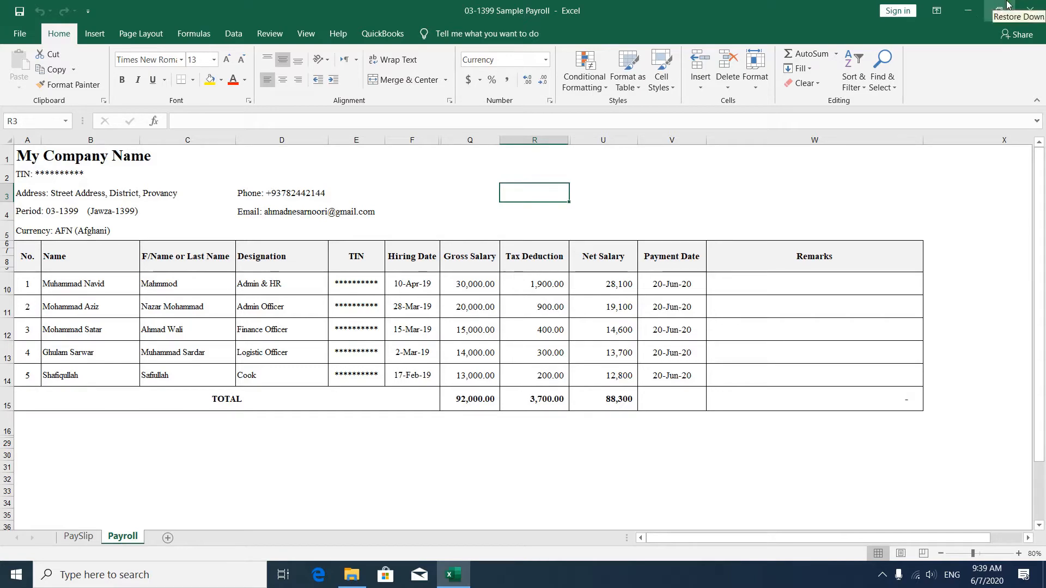
click(1029, 9)
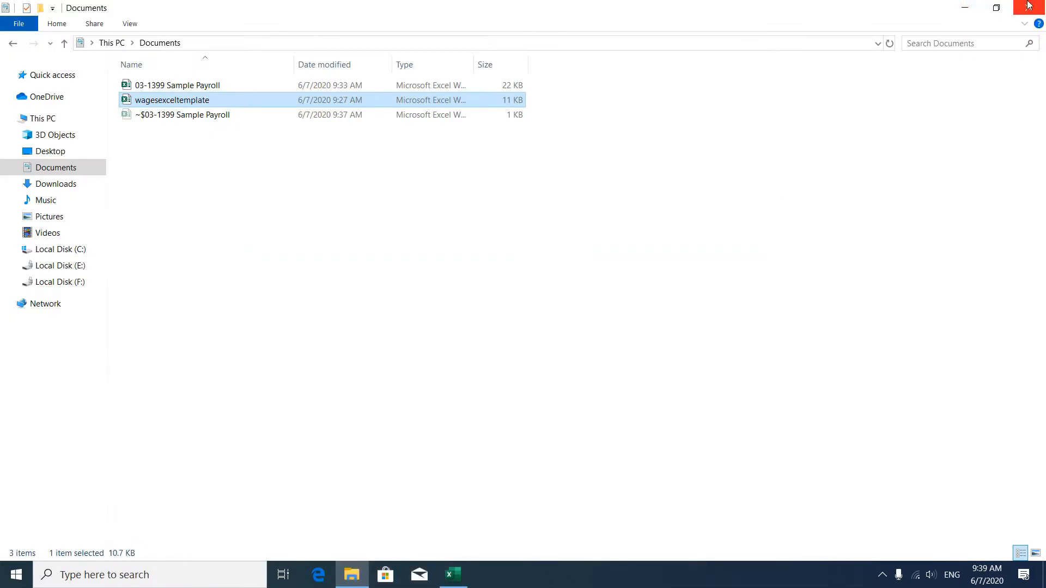
click(1028, 6)
Step: Launch Google Chrome and open the ARDES website at ardes.ard.gov.af
key(super)
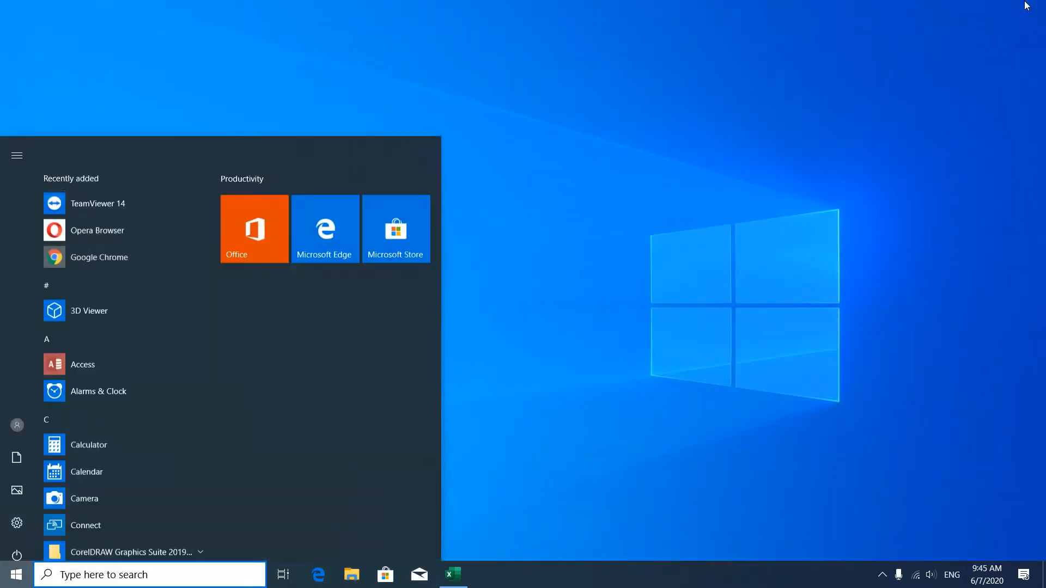
text(google)
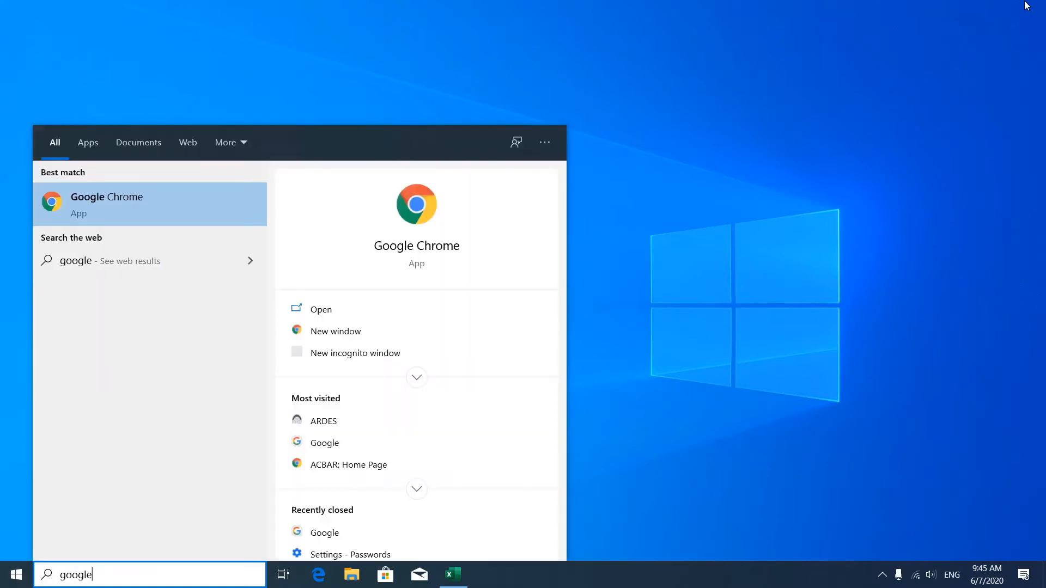
key(Return)
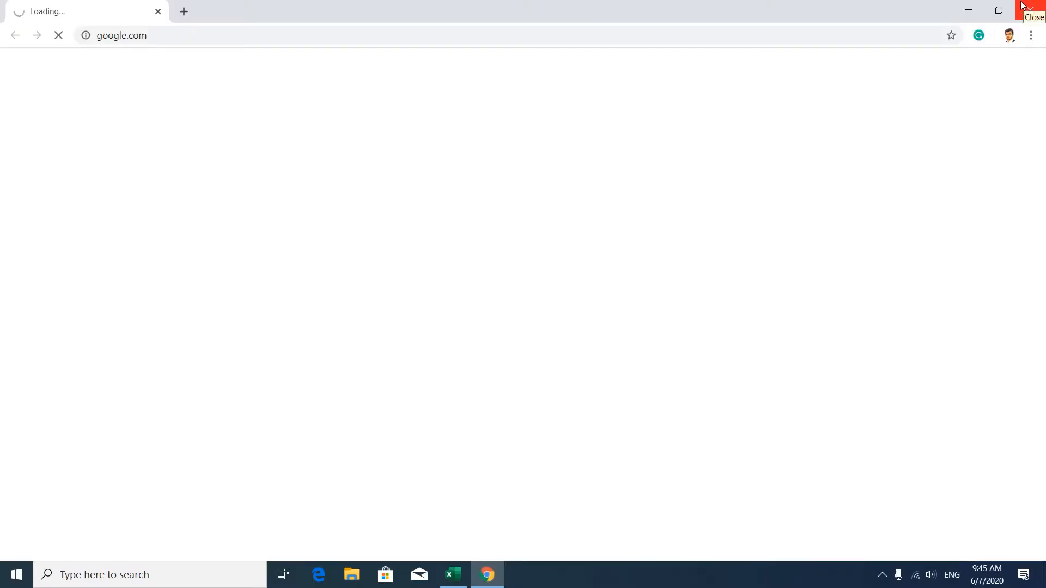
click(244, 38)
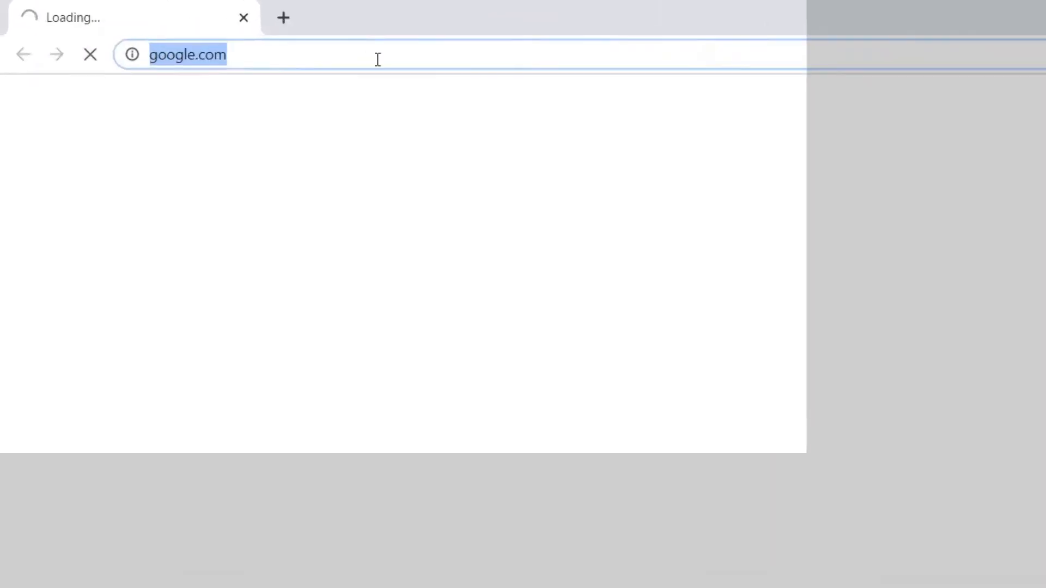
text(ardes.ard.gov.af)
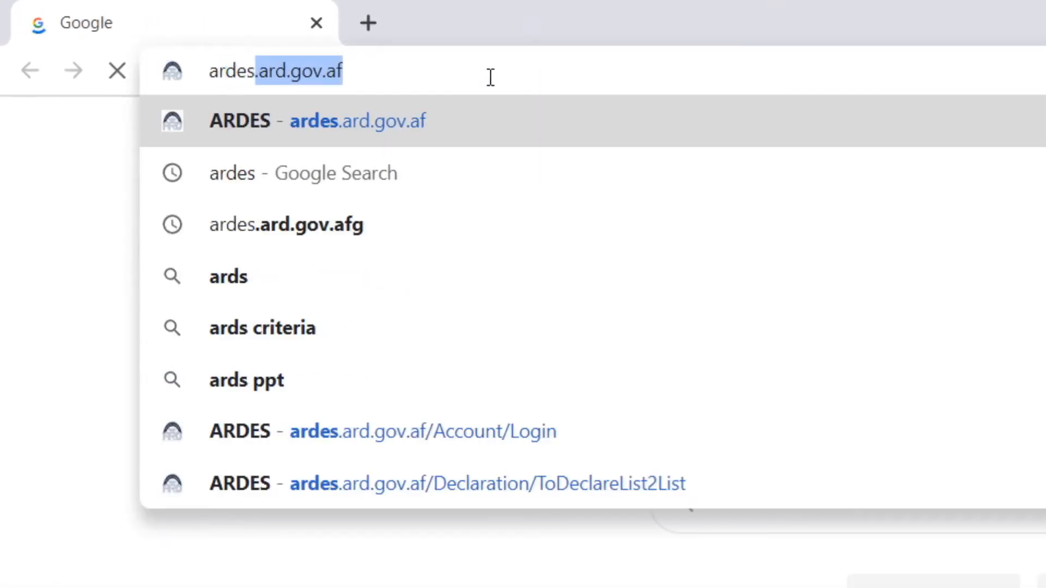
key(Return)
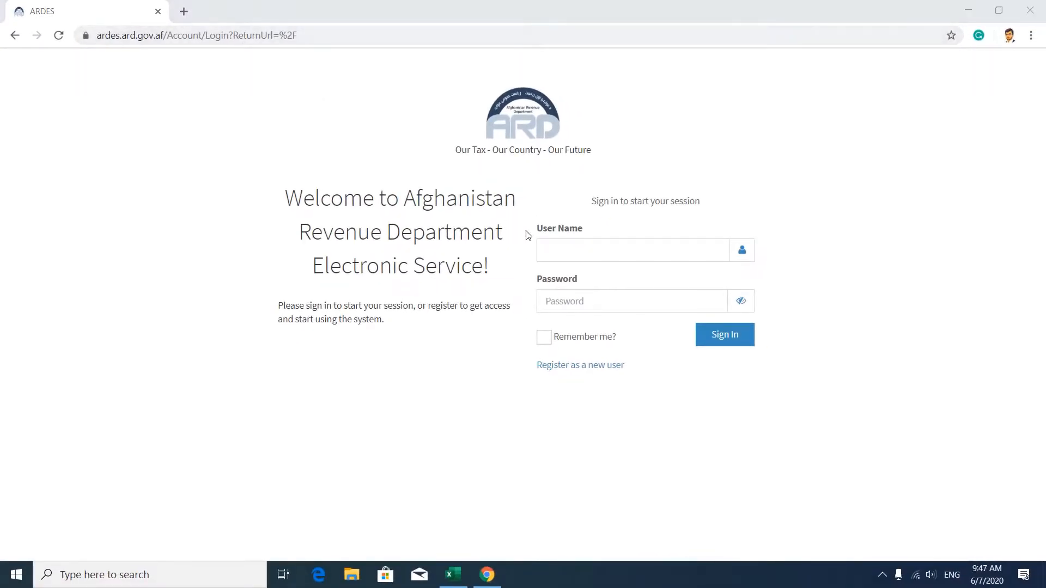
Step: Sign in to the ARDES account with the user name and account password
click(567, 251)
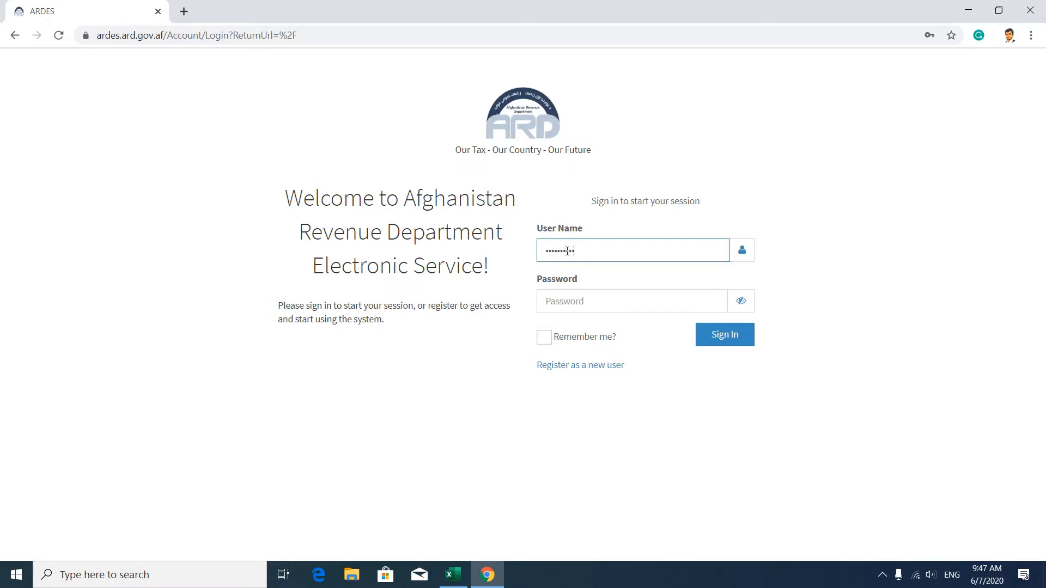
click(574, 302)
text(••)
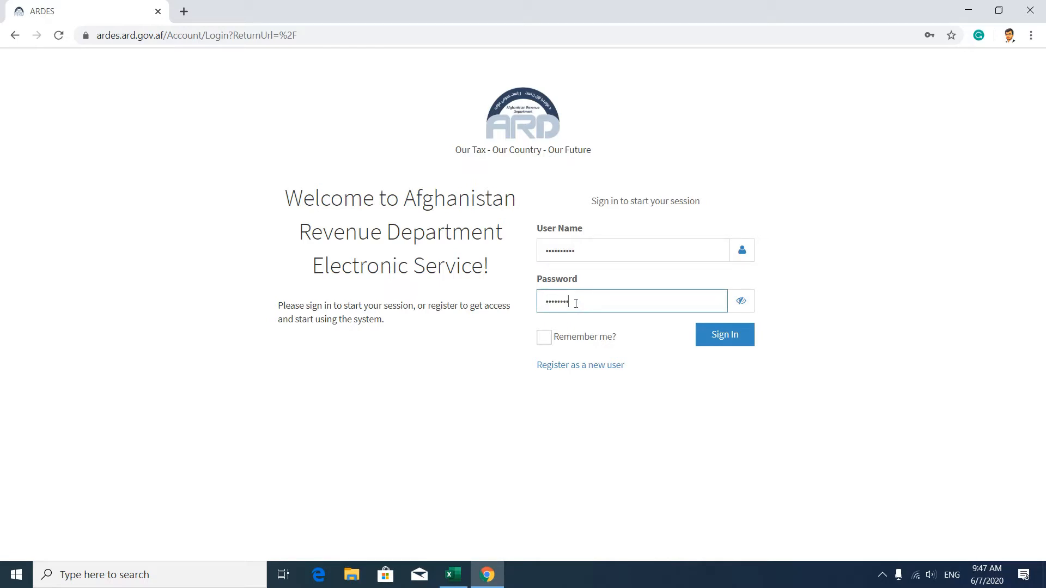
click(727, 343)
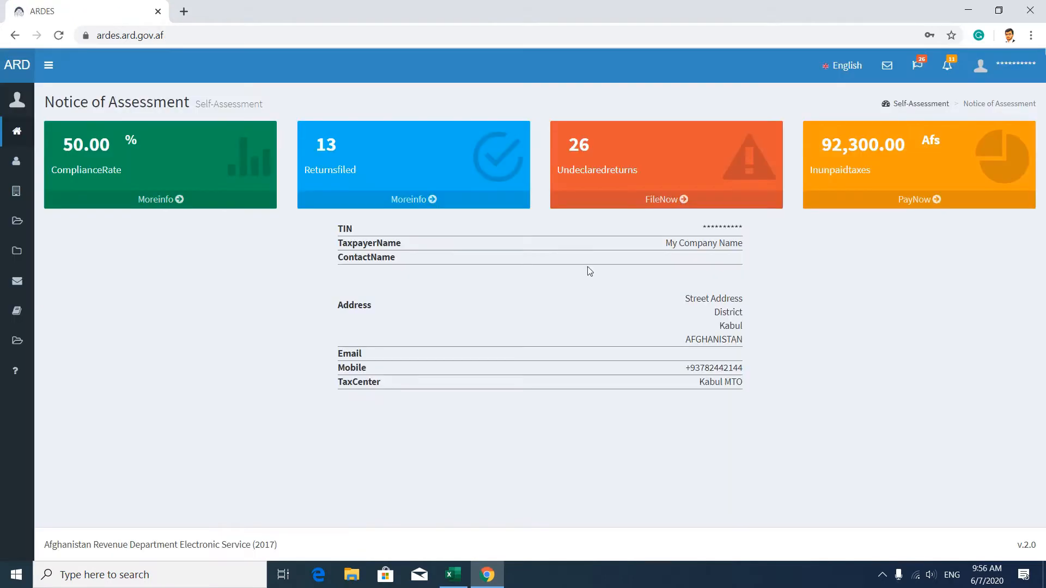
Step: Open the Wages Withholding Tax return for period 3/1399 from the due filings list
click(49, 66)
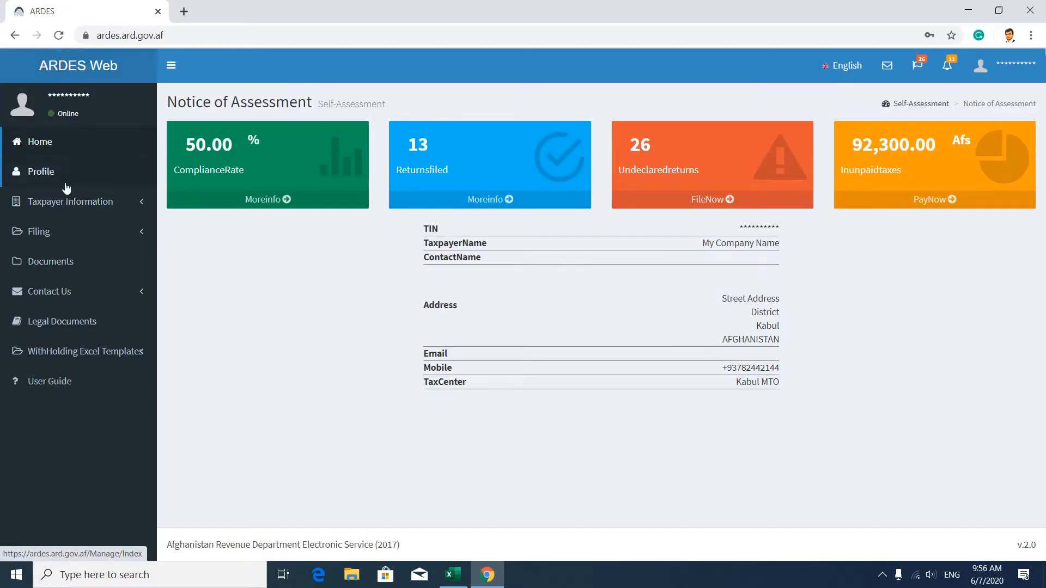
click(69, 235)
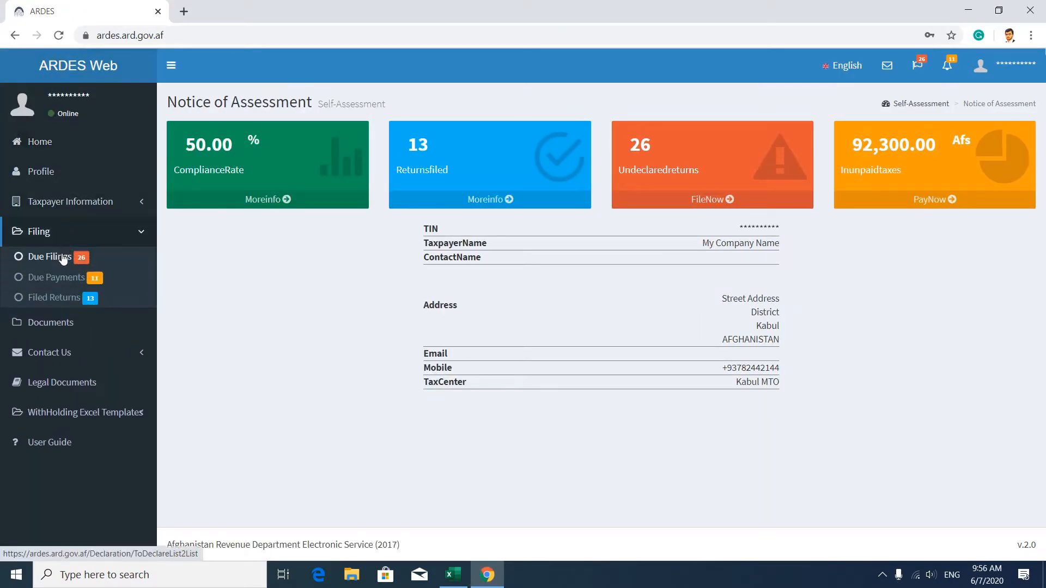
click(63, 260)
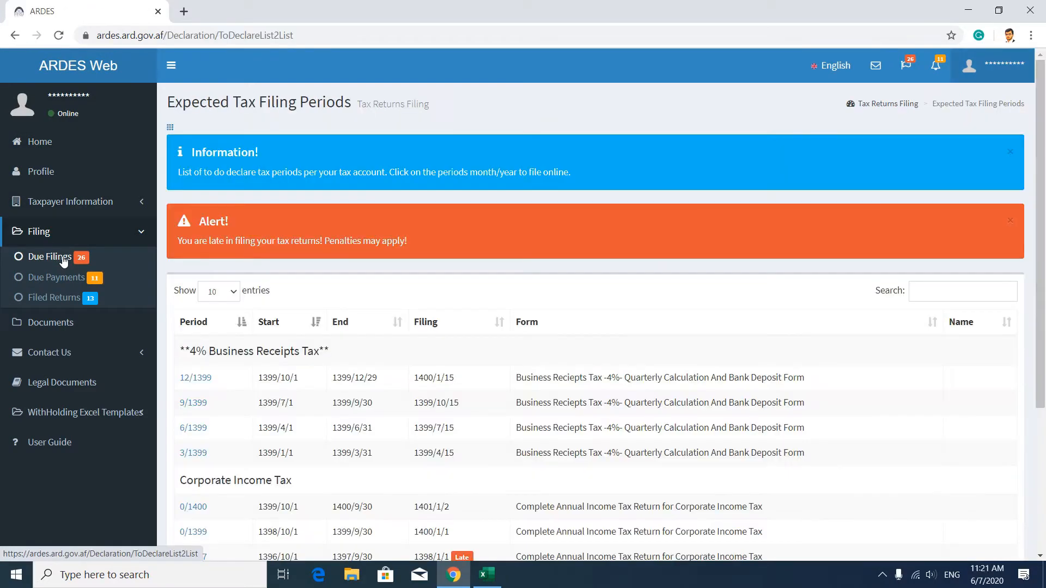
scroll(359, 295, down, 3)
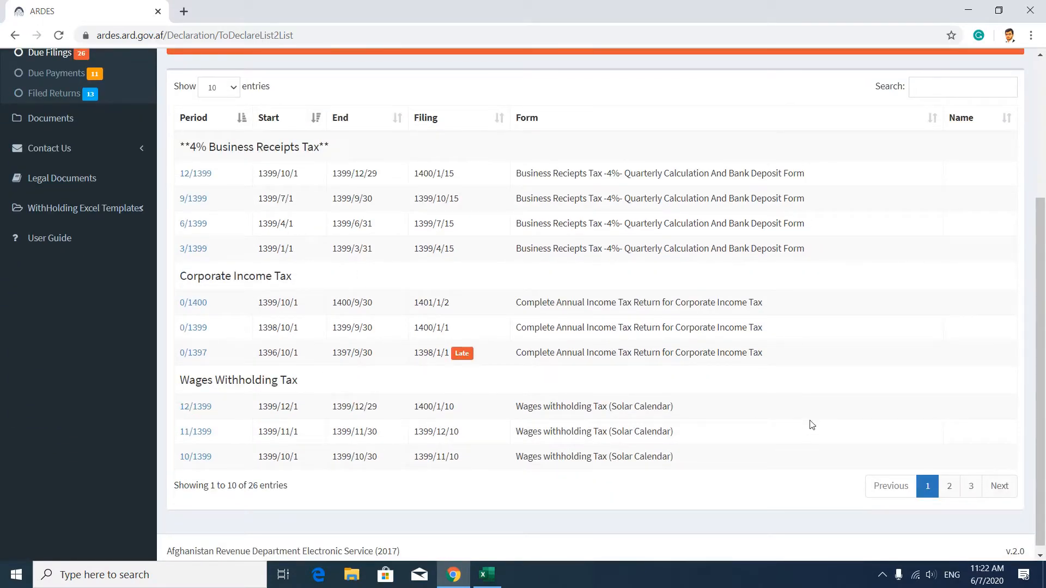
click(949, 487)
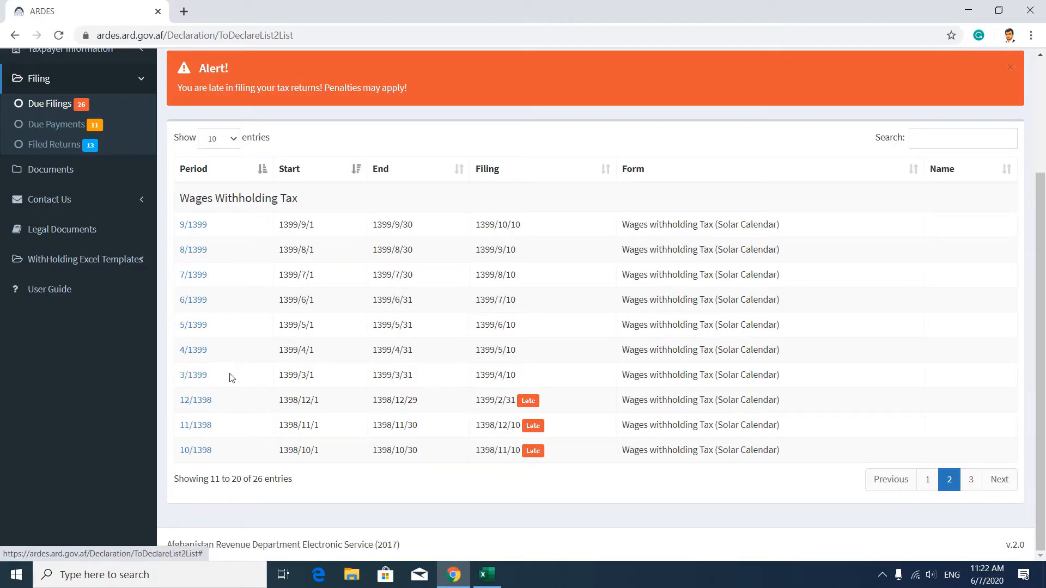
click(197, 377)
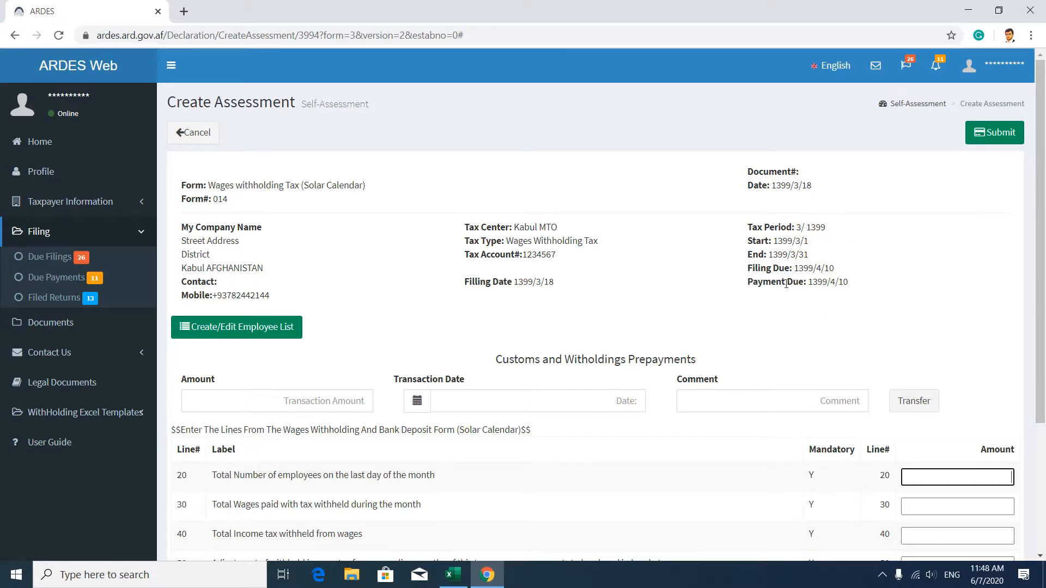
Step: Count the employees in the Excel payroll sheet and enter 5 as the return's total number of employees on line 20
mouse_move(799, 284)
scroll(799, 285, down, 3)
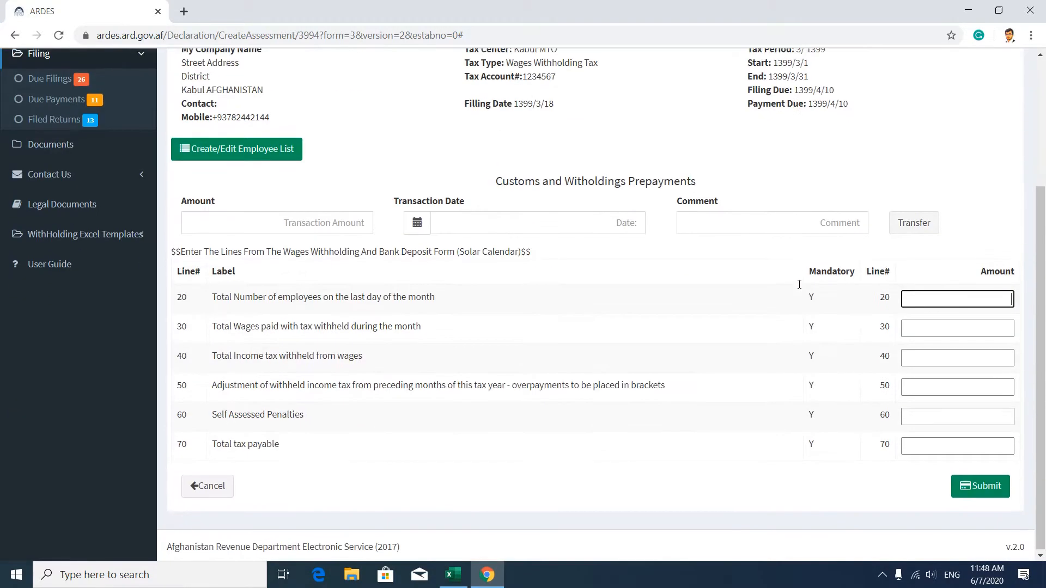
click(935, 294)
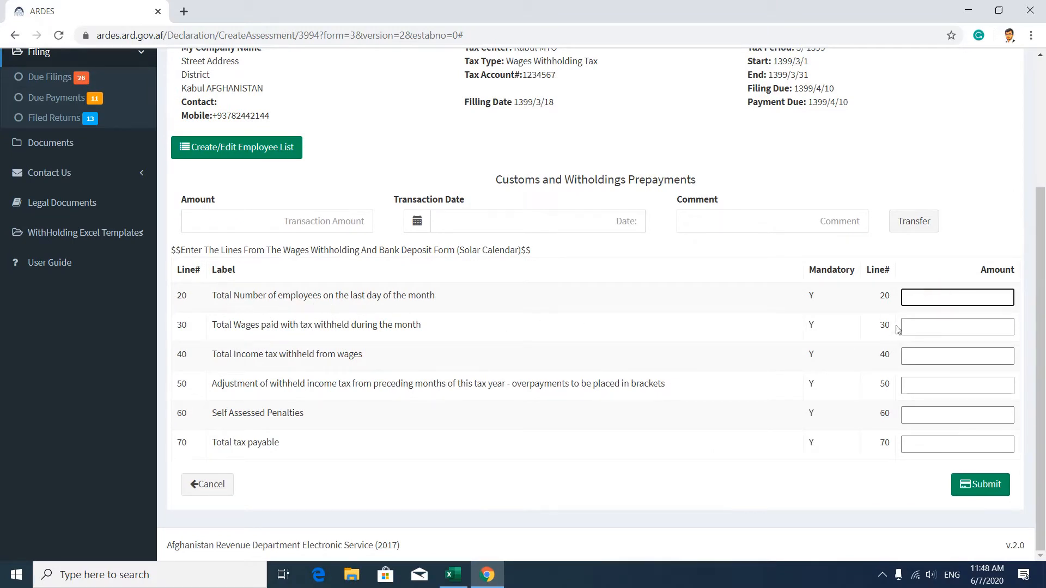
click(918, 326)
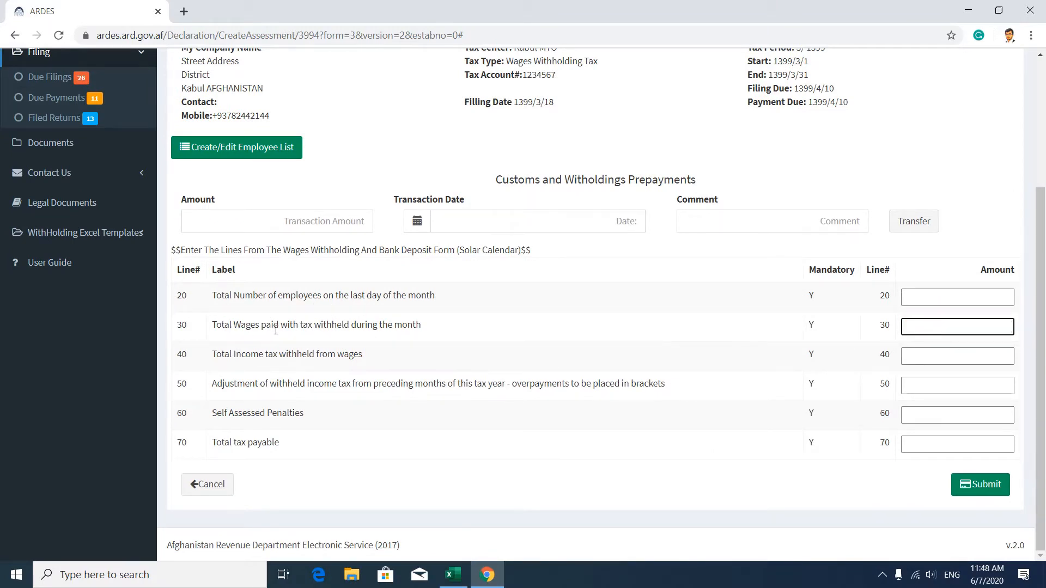
click(918, 355)
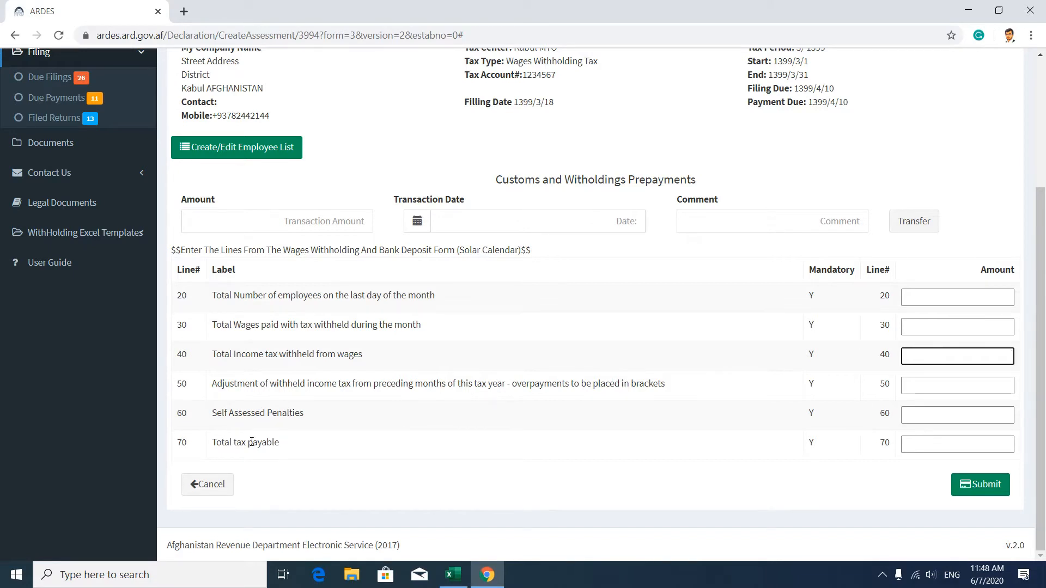
click(947, 298)
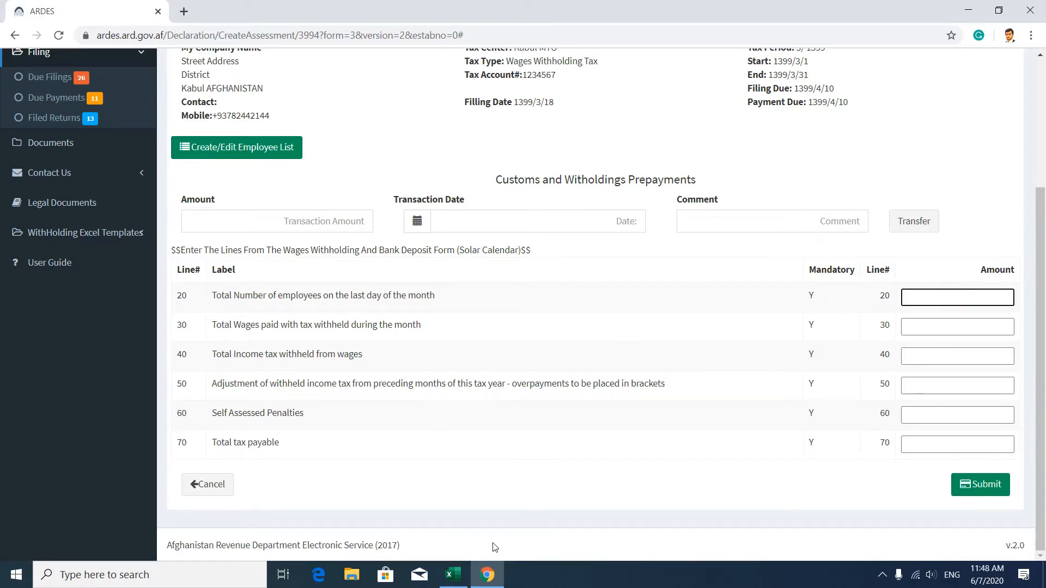
click(452, 575)
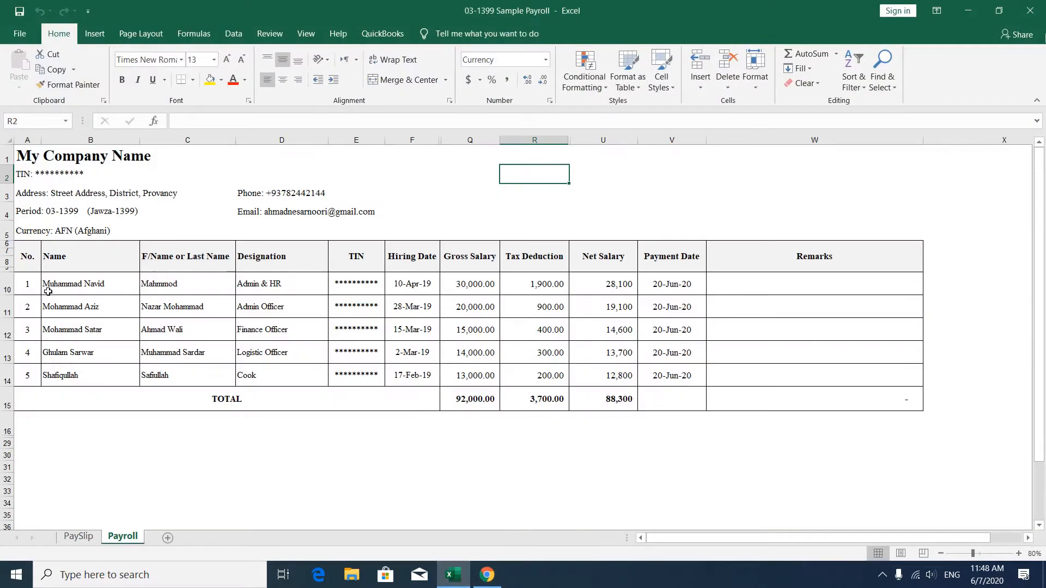
drag(27, 283, 31, 371)
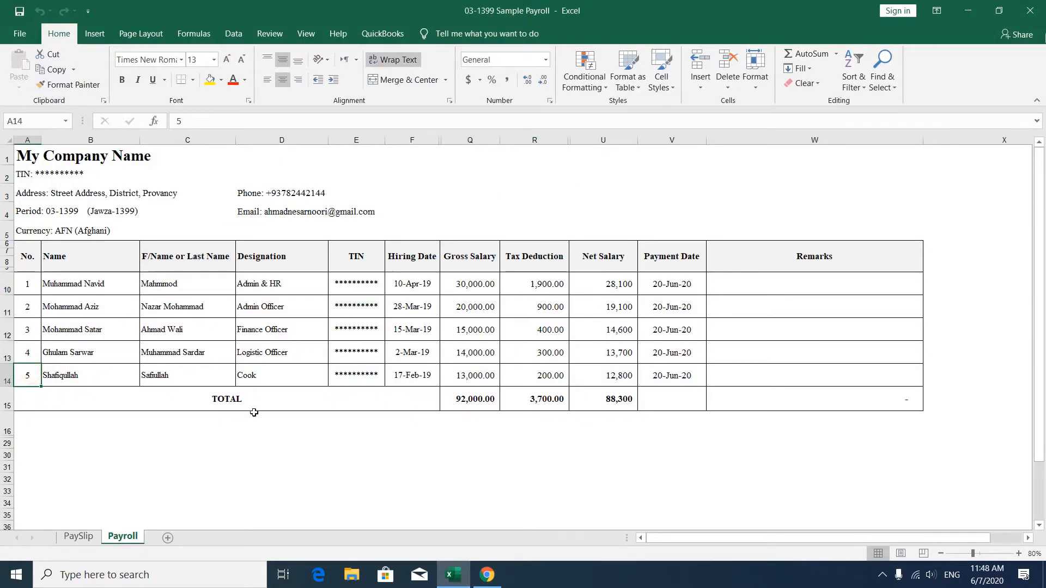
click(487, 575)
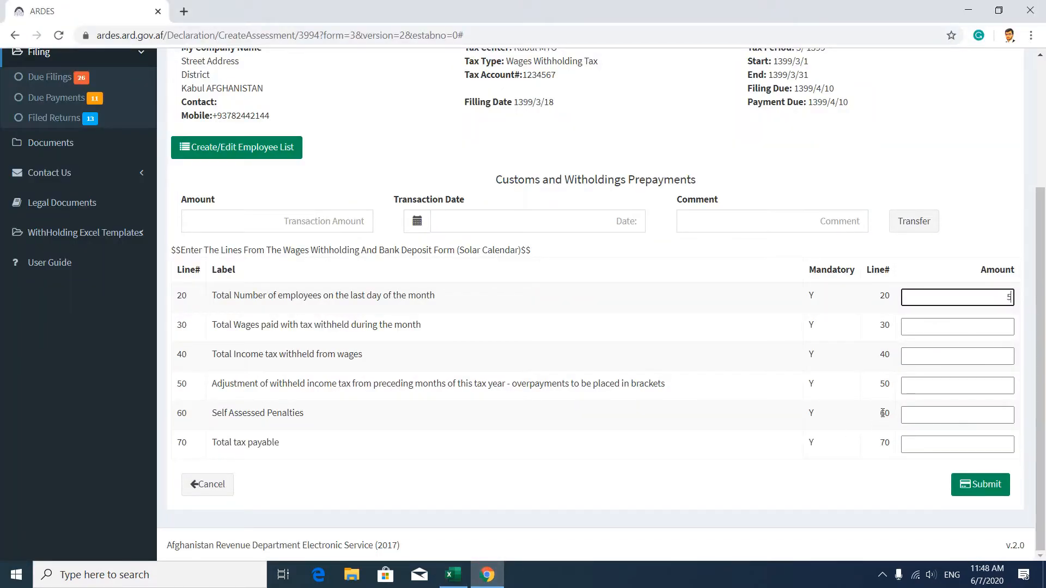
Step: Check the gross salary total in the Excel payroll sheet and enter 92000 as total wages paid on line 30 of the return
click(920, 328)
click(453, 575)
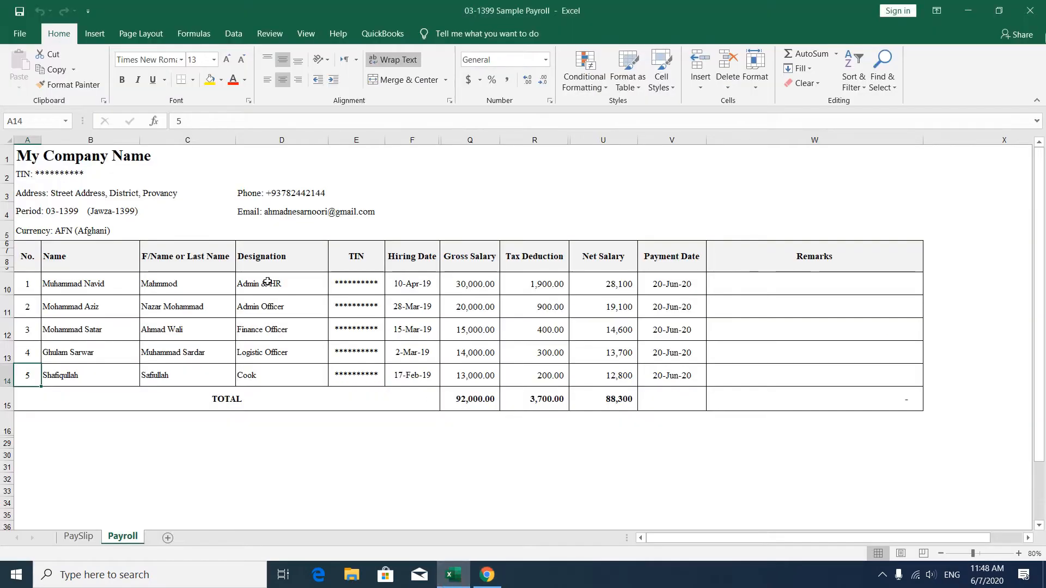
drag(462, 294, 466, 375)
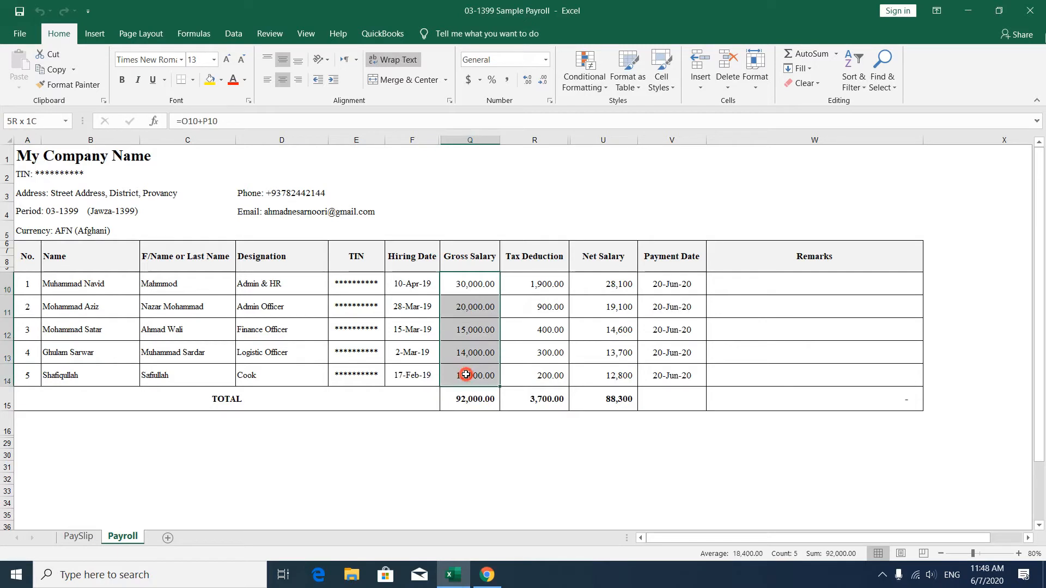
click(466, 375)
click(470, 400)
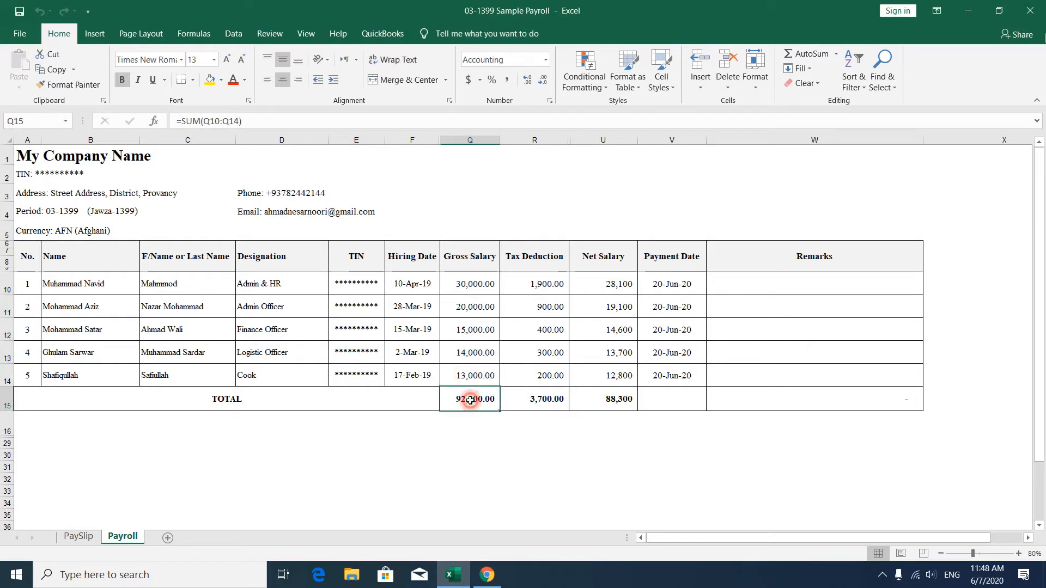
double_click(470, 399)
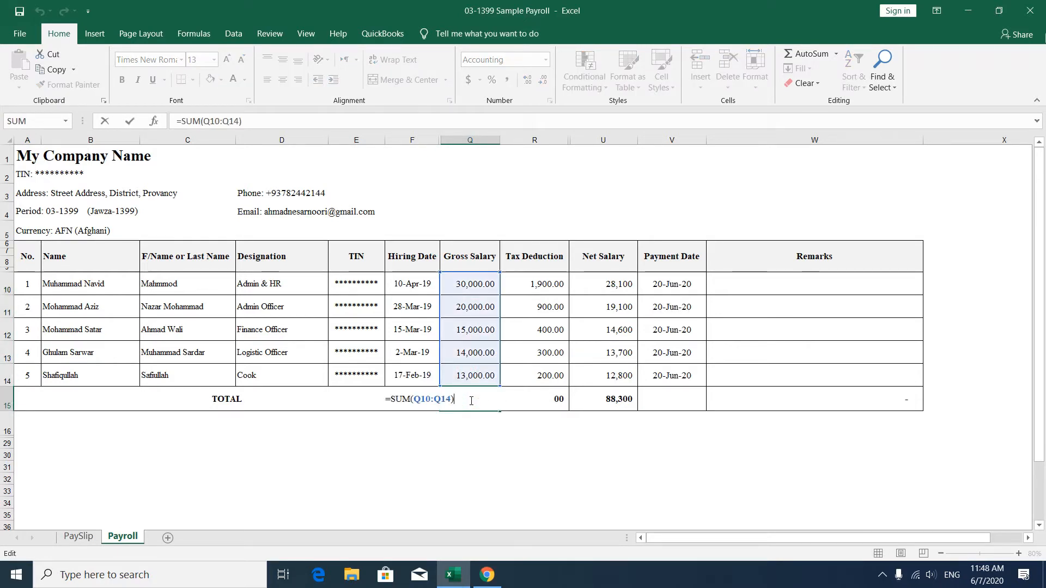
key(Return)
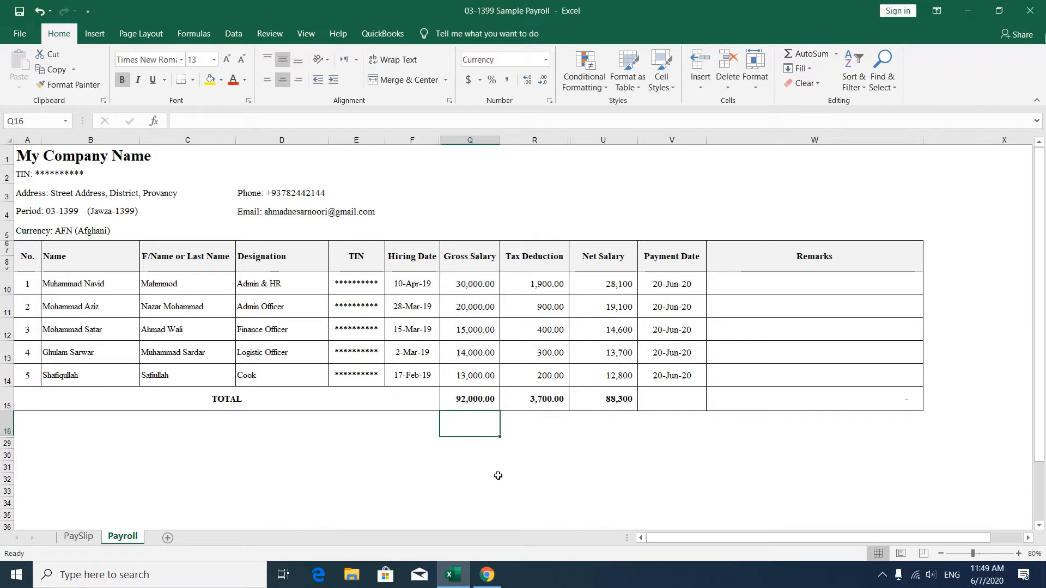
click(497, 586)
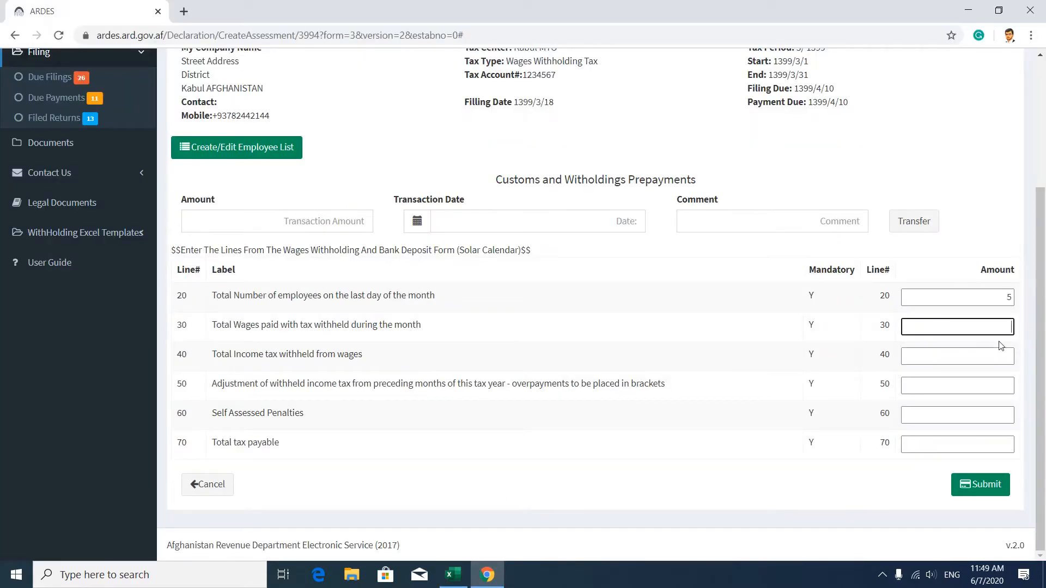
text(92000)
Step: Check the tax deduction total in the Excel payroll sheet and enter 3700 as total income tax withheld on line 40 of the return
click(453, 575)
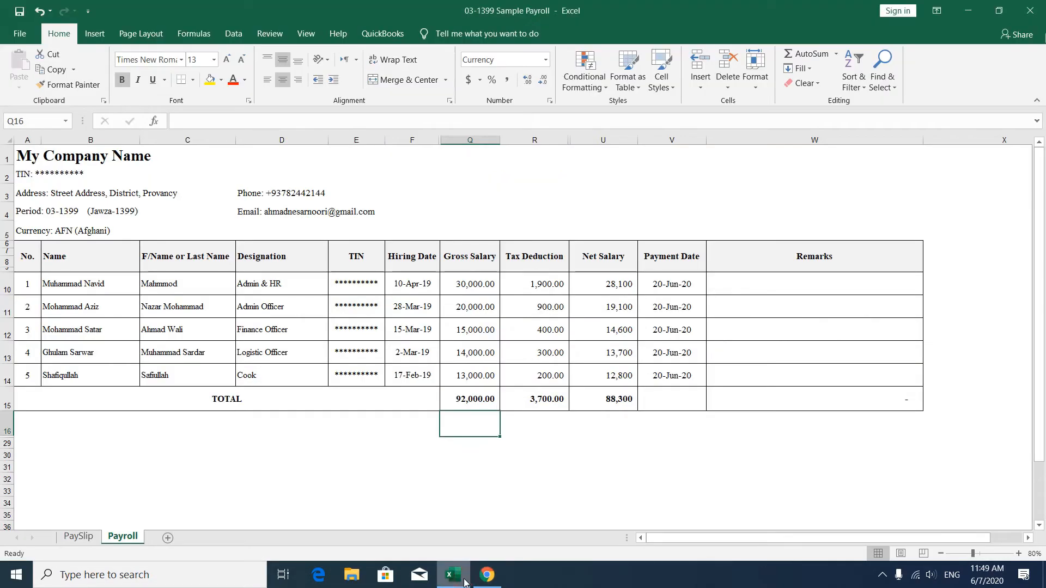
drag(531, 283, 535, 373)
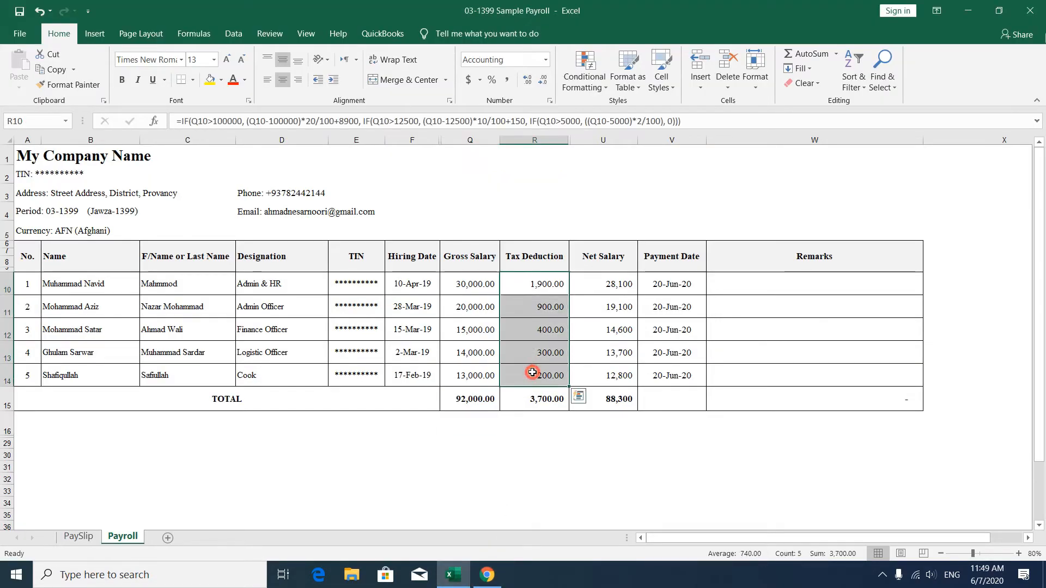
click(541, 398)
double_click(540, 398)
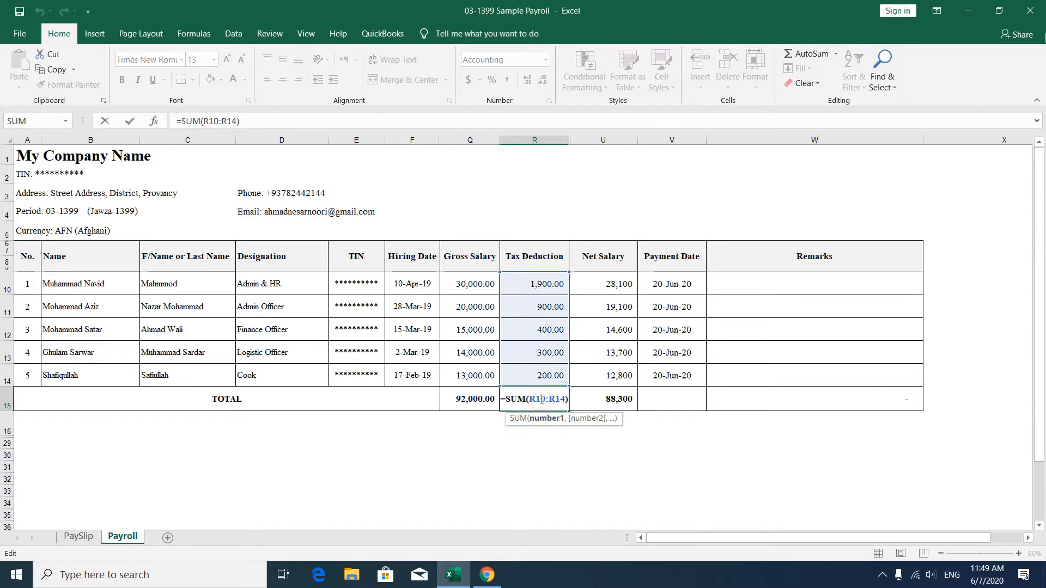
key(Return)
click(540, 398)
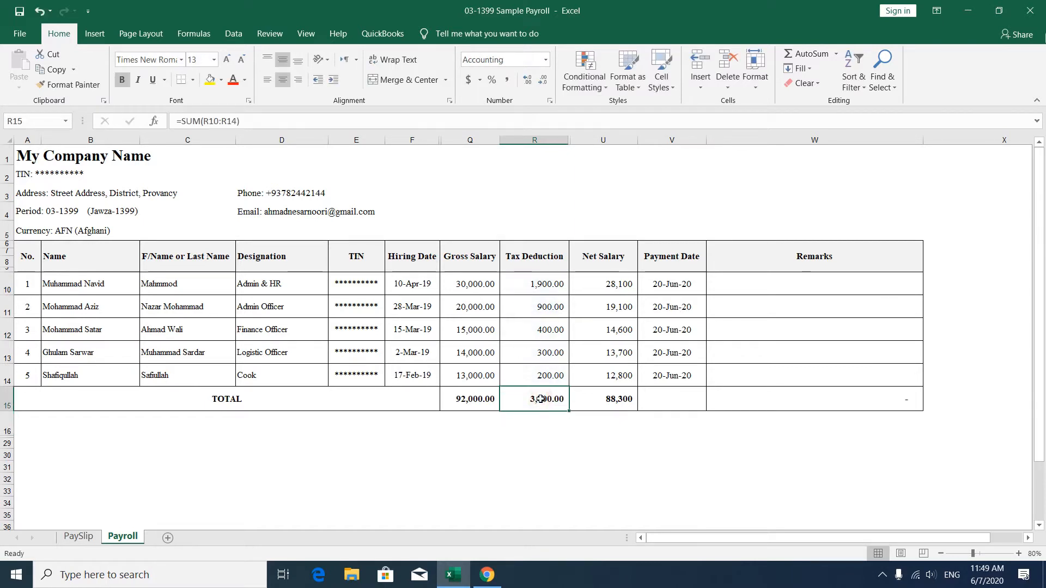
click(501, 581)
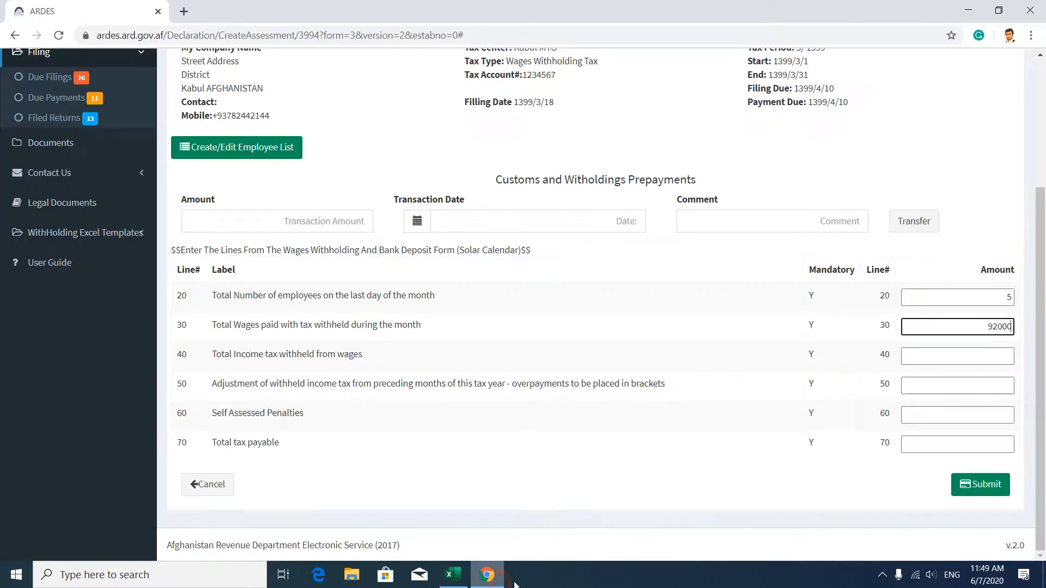
click(942, 356)
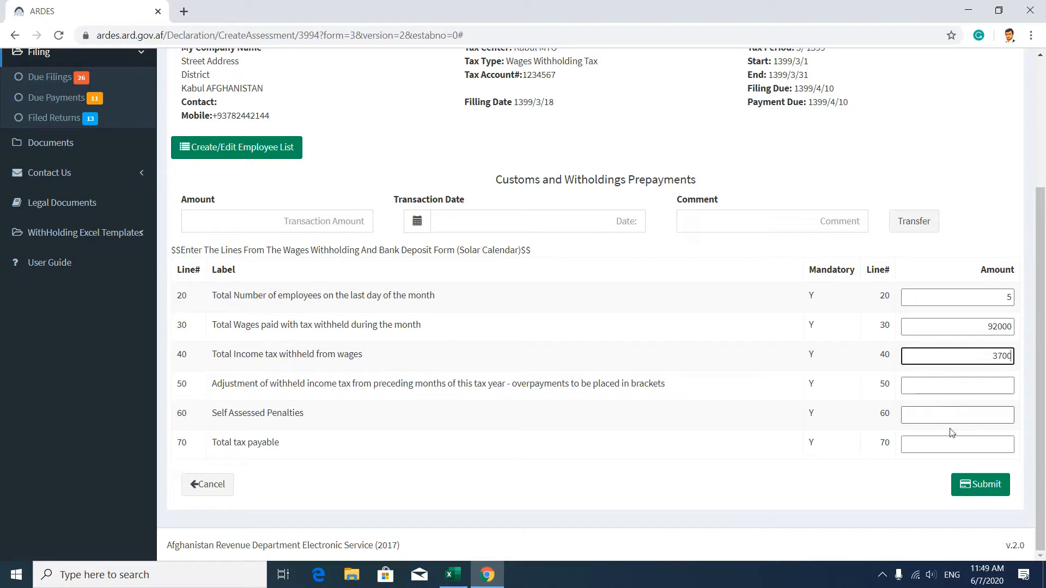
Step: Submit the wages withholding tax return and review the notice of assessment's line amounts and balance
click(981, 483)
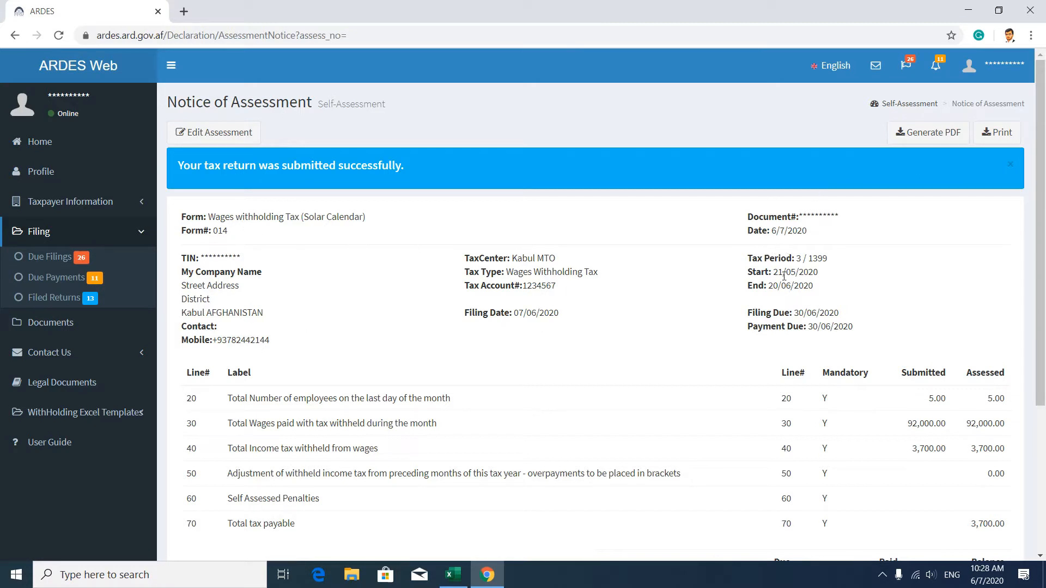
scroll(919, 267, down, 3)
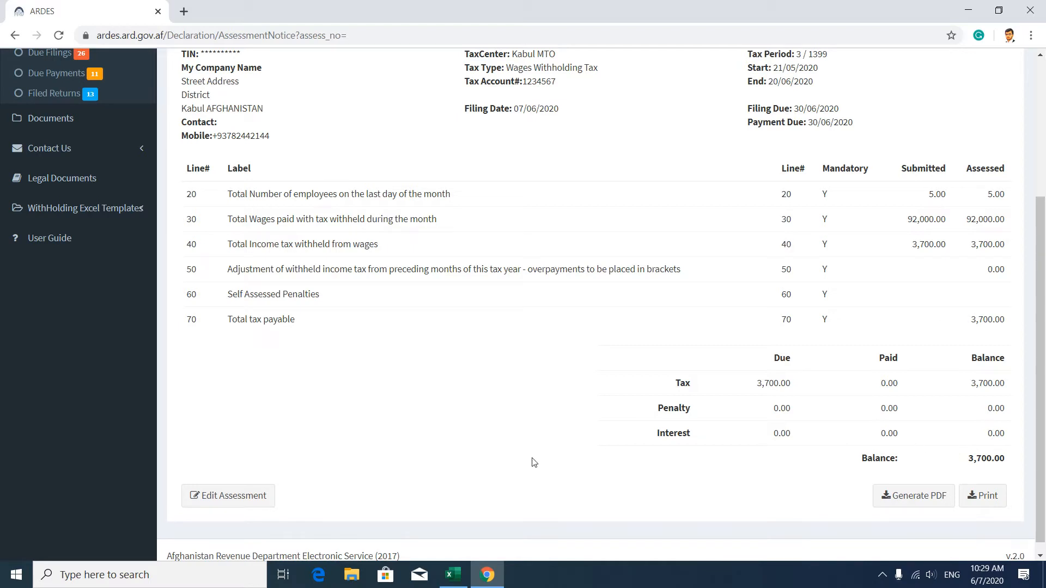
scroll(264, 441, up, 4)
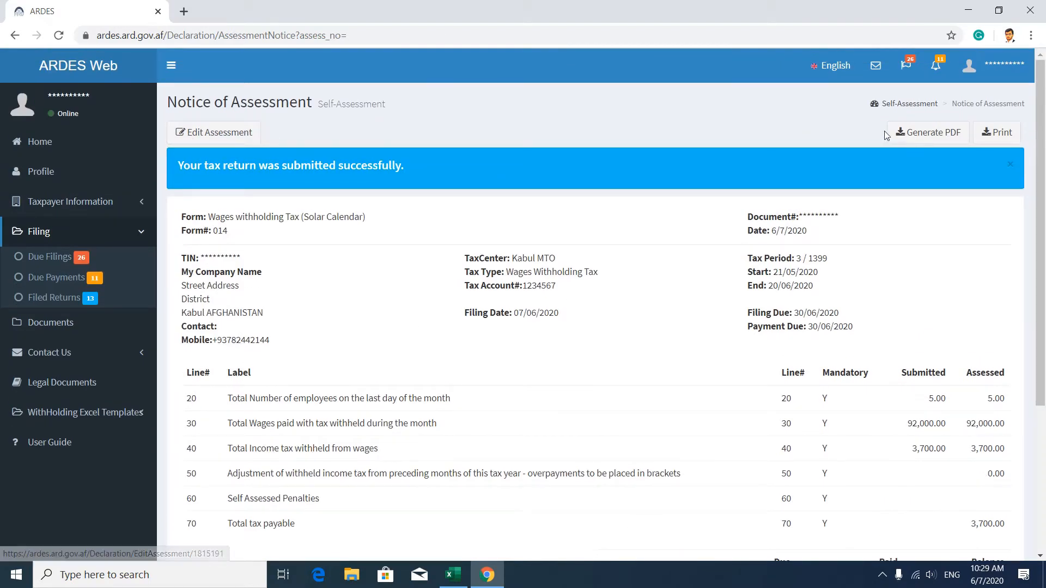
scroll(870, 376, down, 4)
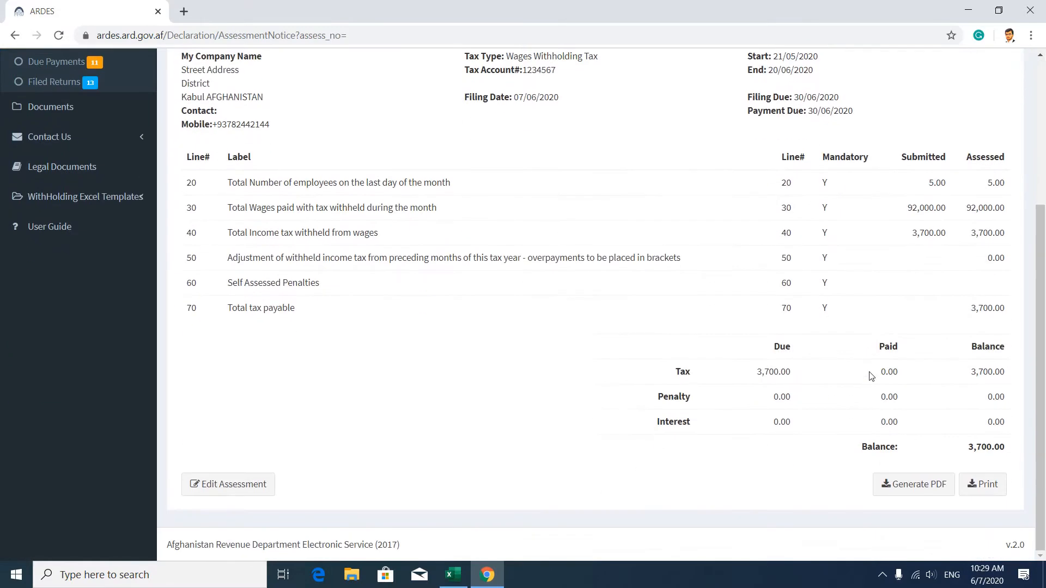
Step: Save the printable notice of assessment as the PDF file ARDES in Downloads and return to the assessment page
click(985, 483)
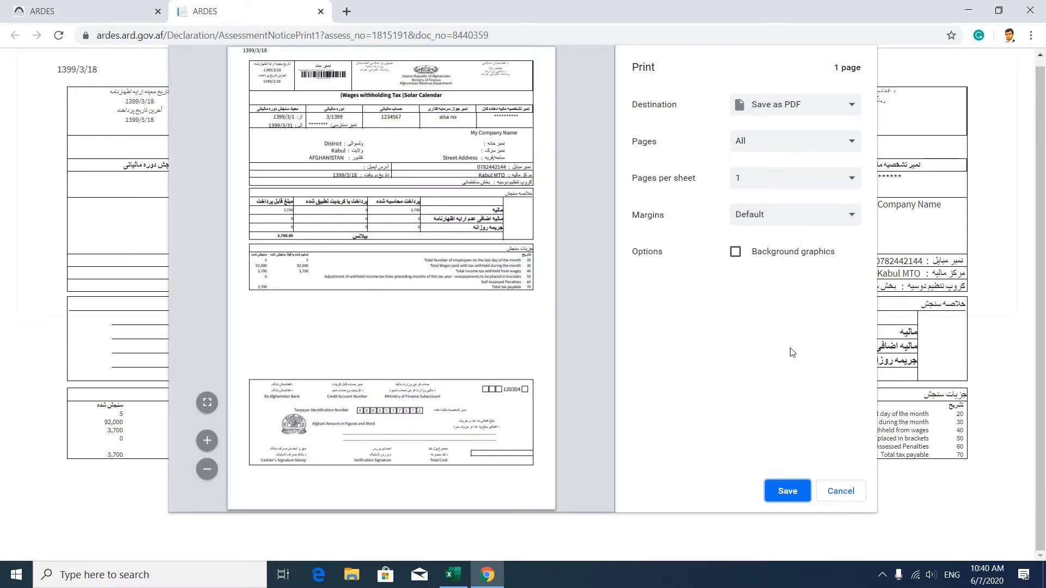
click(793, 491)
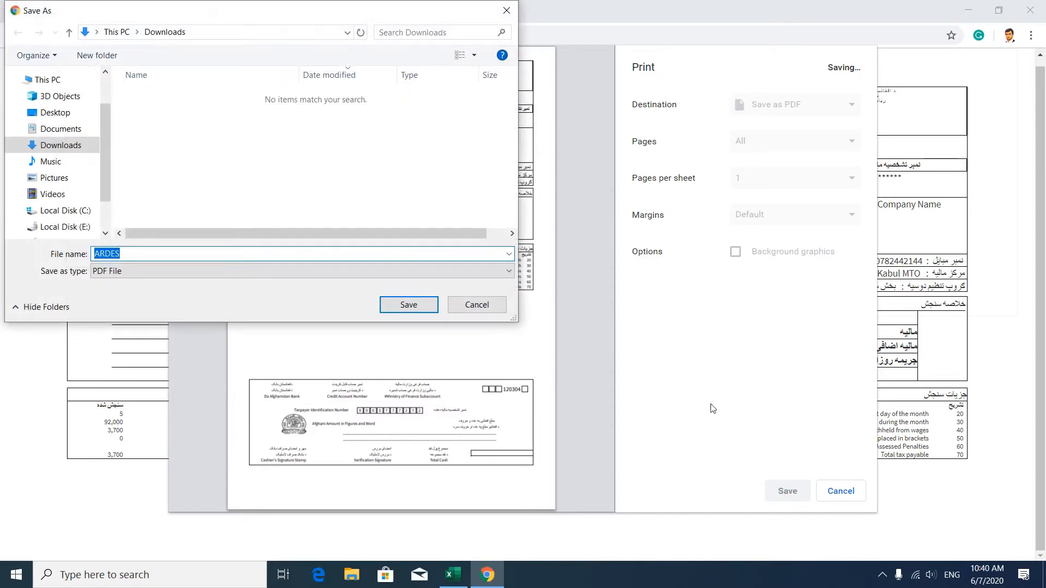
click(419, 308)
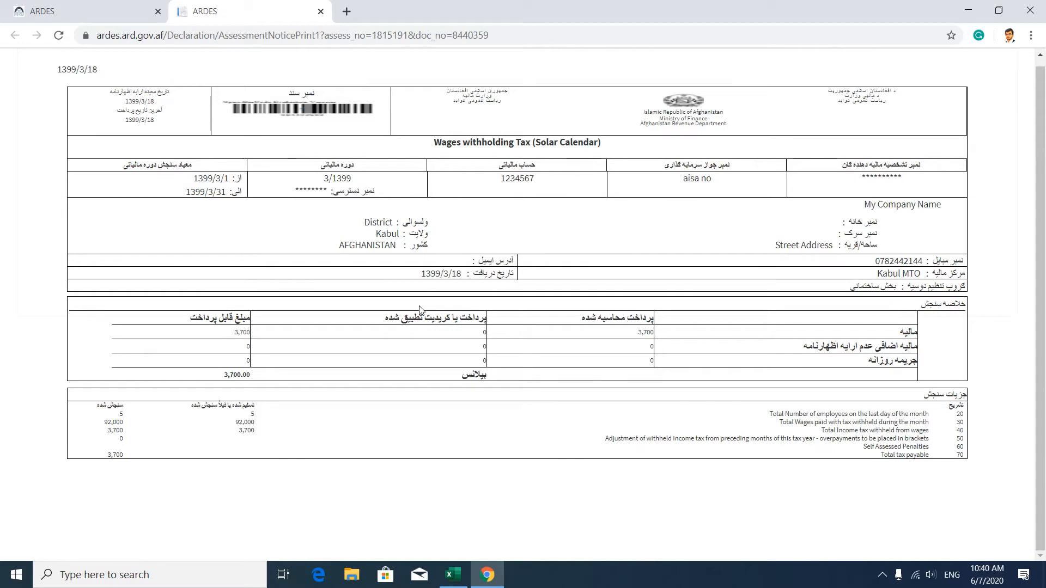
click(320, 12)
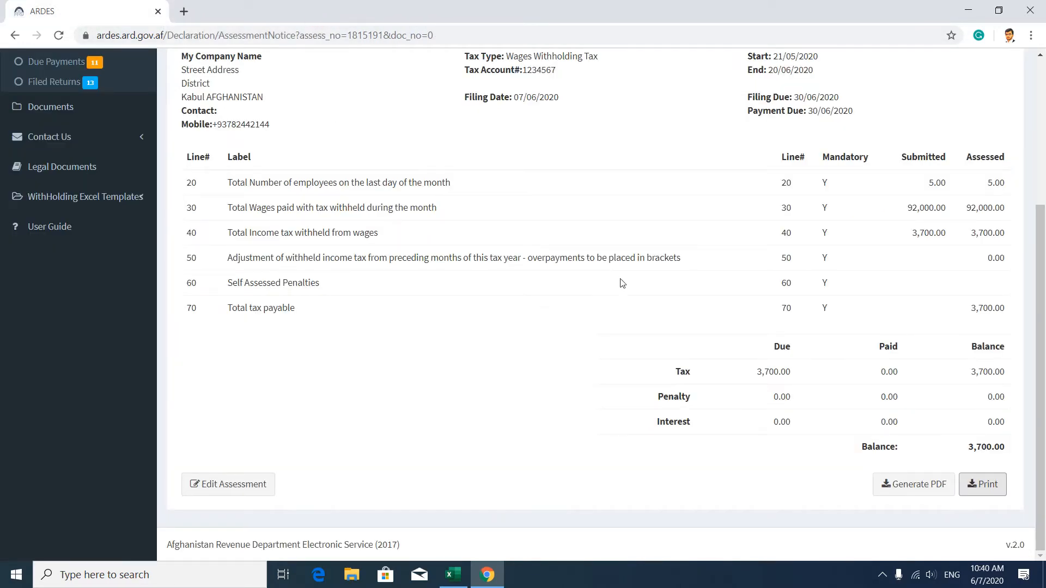
scroll(623, 283, up, 4)
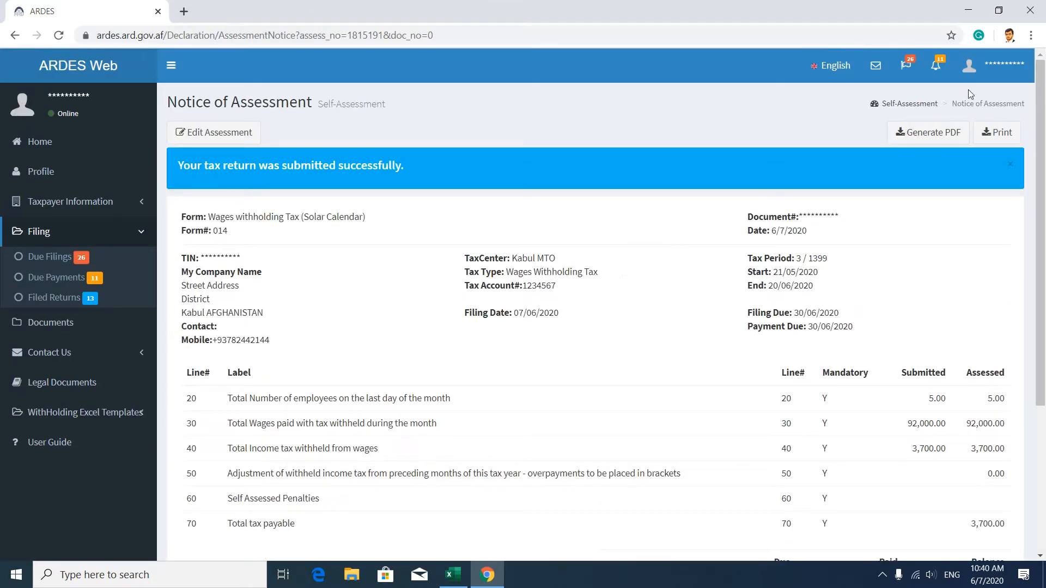
Step: Sign out of the ARDES portal account
click(980, 68)
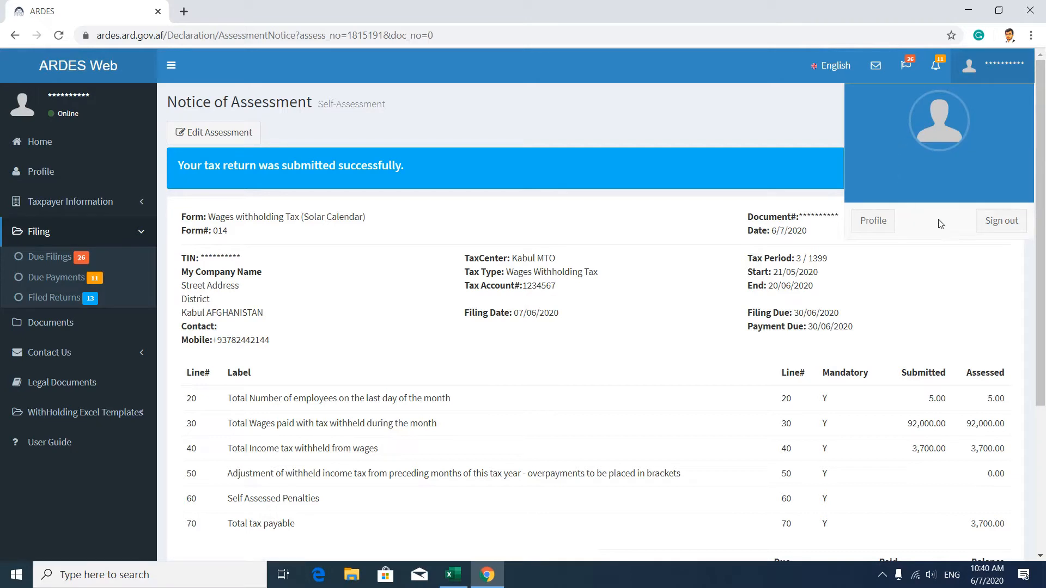
click(1000, 222)
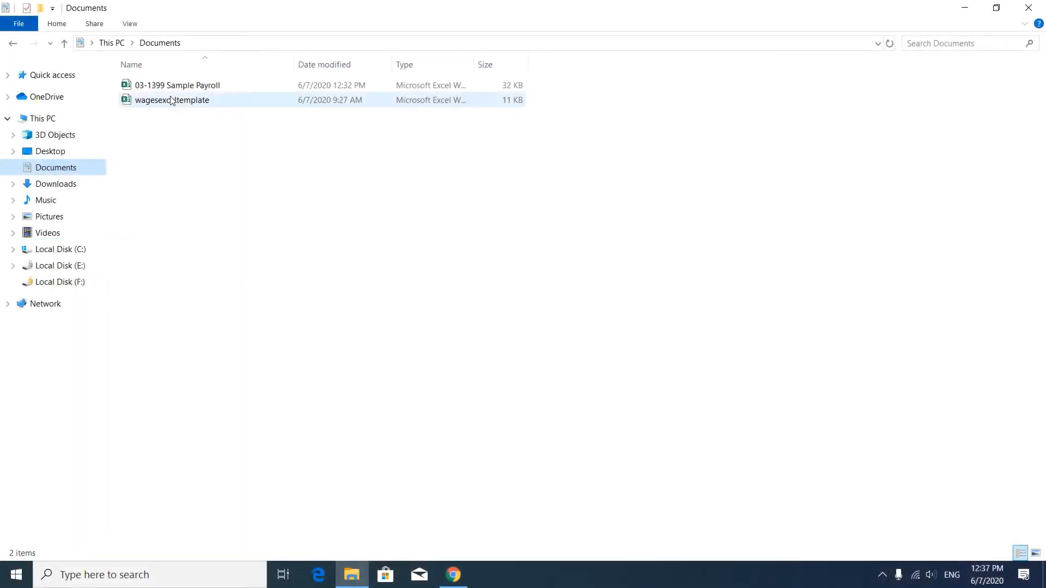
Step: Open the 03-1399 Sample Payroll workbook from Documents in Excel and review the company header of the Daily Labor sheet
double_click(169, 85)
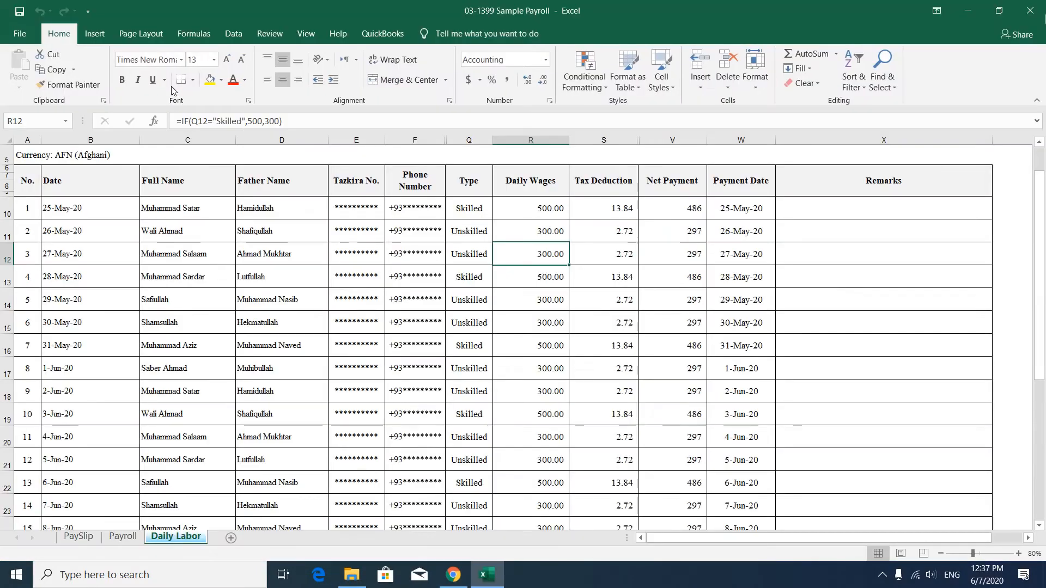
scroll(338, 301, up, 2)
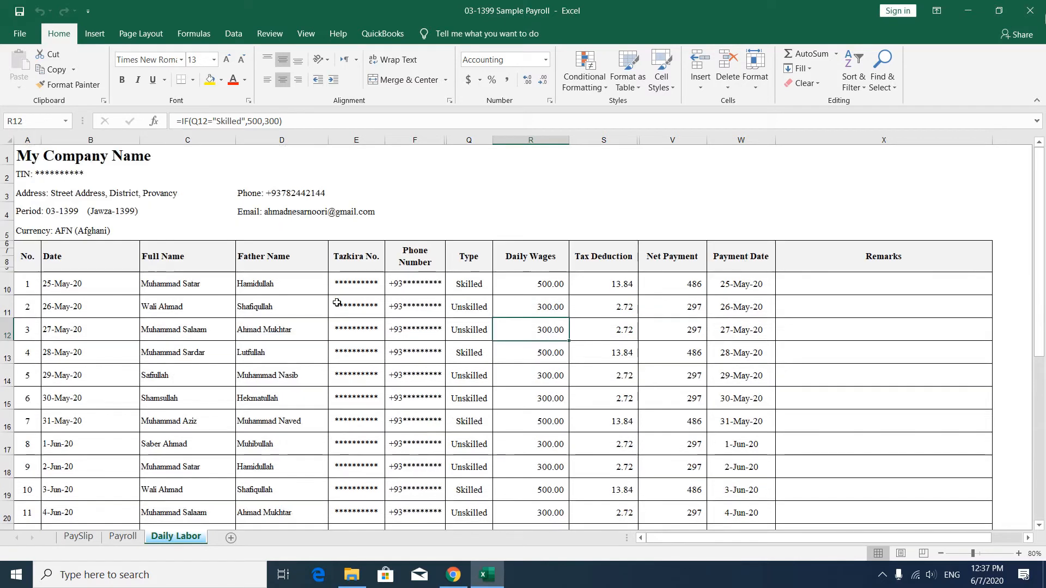
click(109, 159)
drag(233, 234, 98, 163)
click(211, 298)
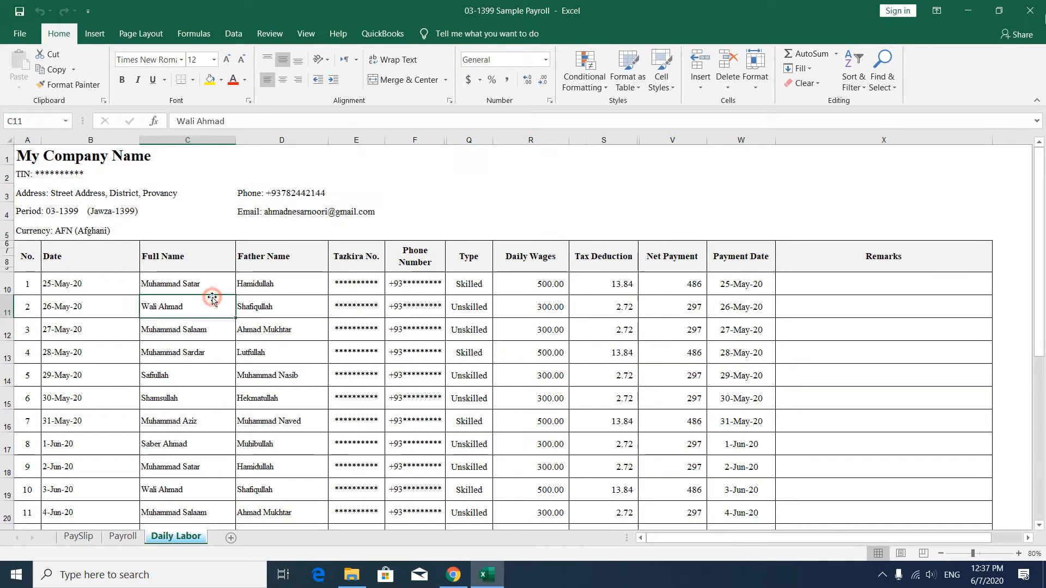
Step: Examine the Daily Labor table's columns from No. through Full Name, Tazkira No. and Phone Number to Type
click(32, 266)
click(93, 264)
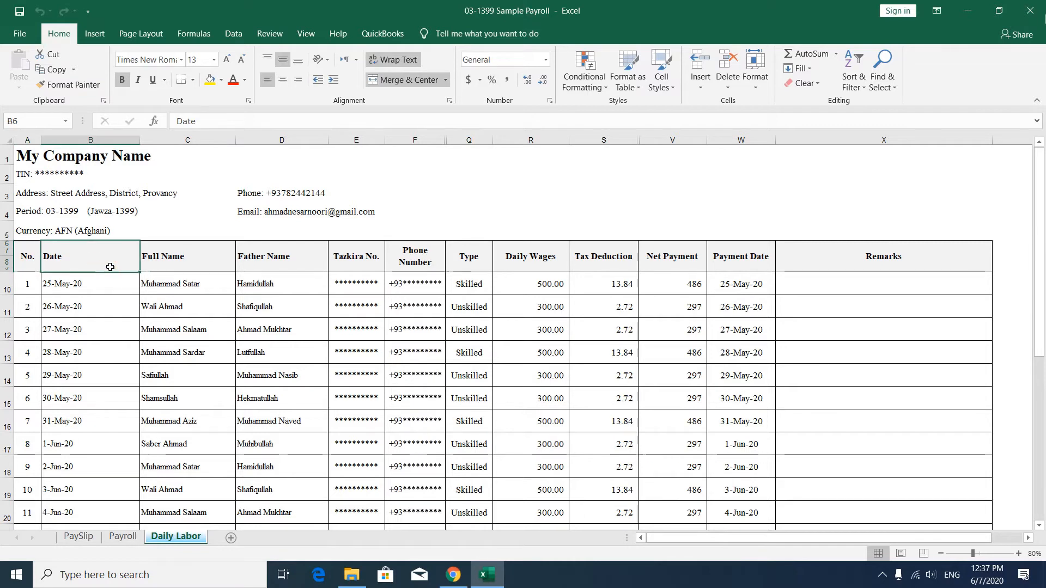
click(163, 265)
click(244, 266)
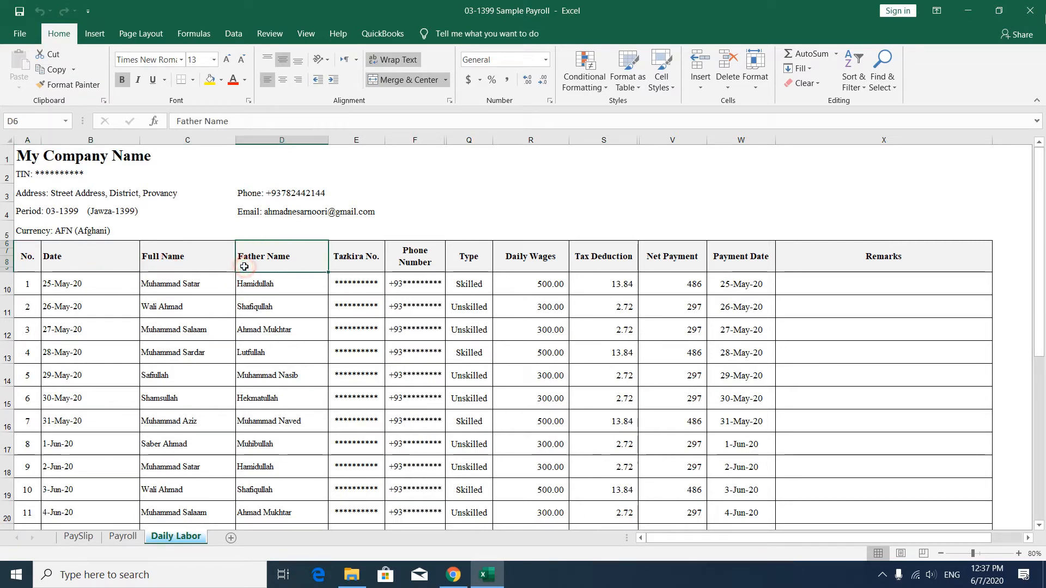
click(349, 265)
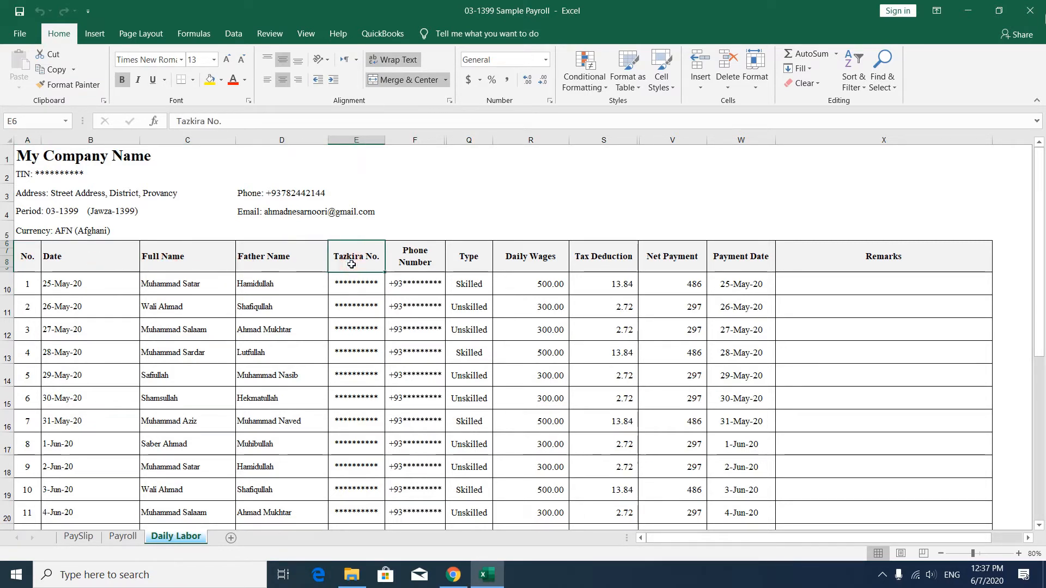
drag(352, 285, 367, 355)
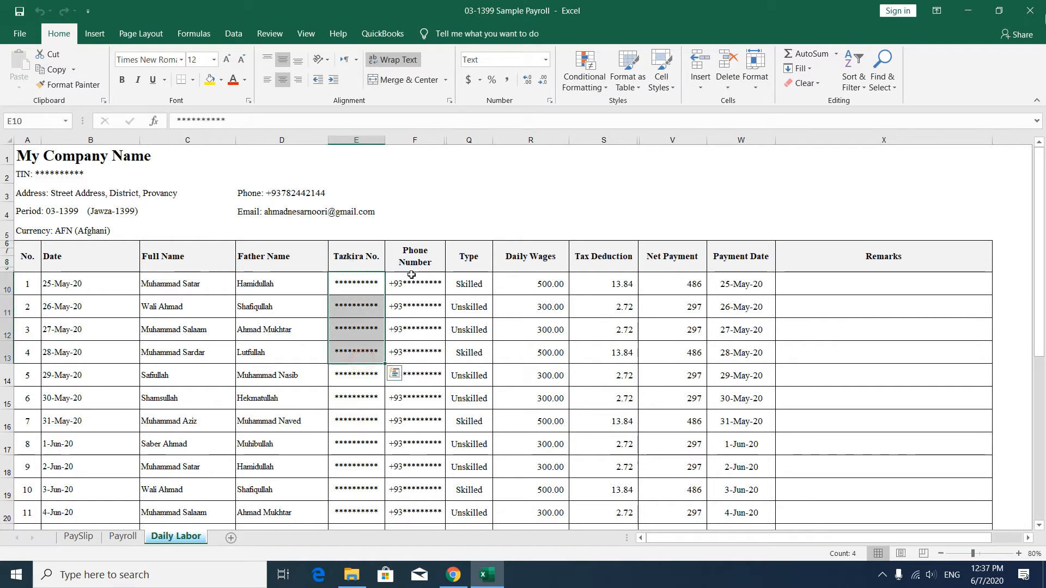
drag(416, 269, 419, 307)
click(469, 260)
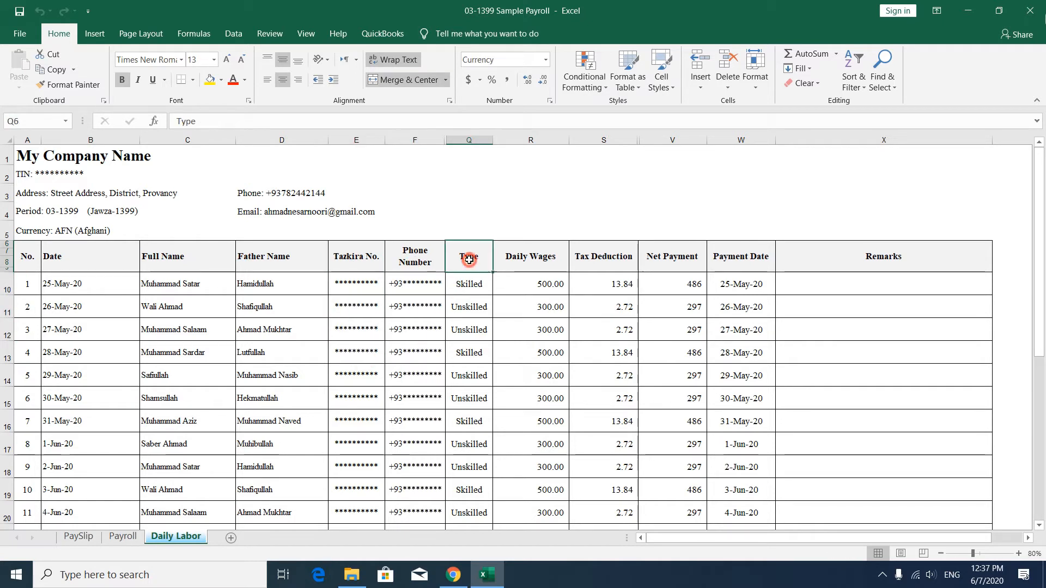
Step: Insert a column between Phone Number and Type in the Daily Labor table and give it the heading "TIN (Opetional)"
click(470, 140)
click(700, 60)
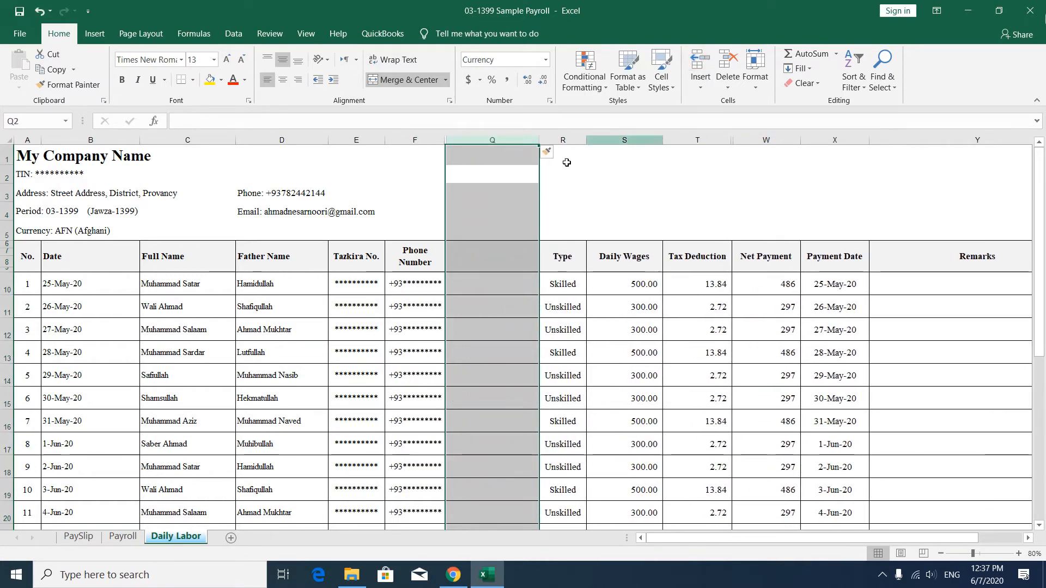
click(516, 251)
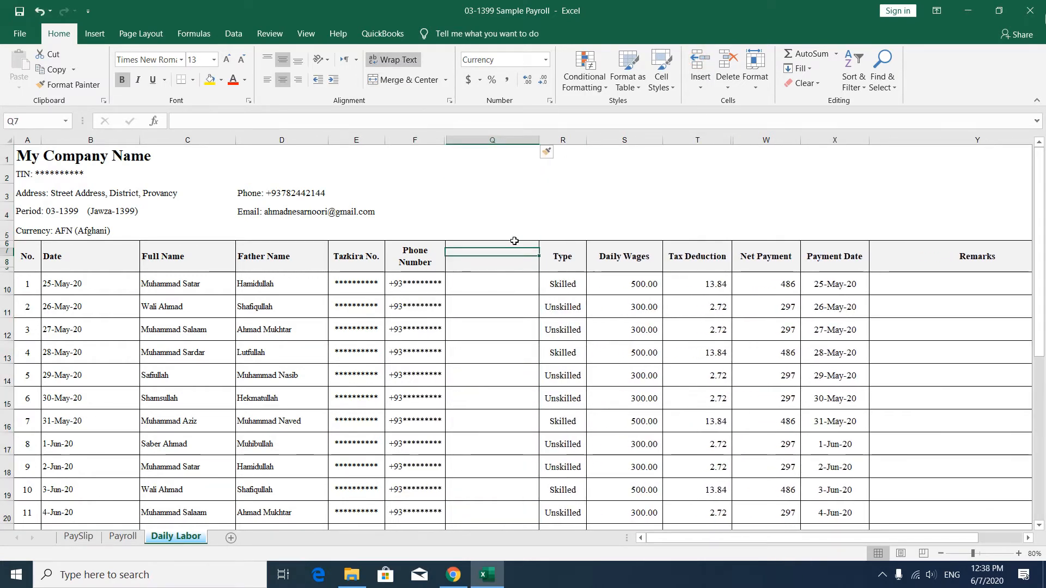
mouse_move(514, 243)
mouse_down()
mouse_move(512, 267)
mouse_move(508, 243)
mouse_up()
click(394, 84)
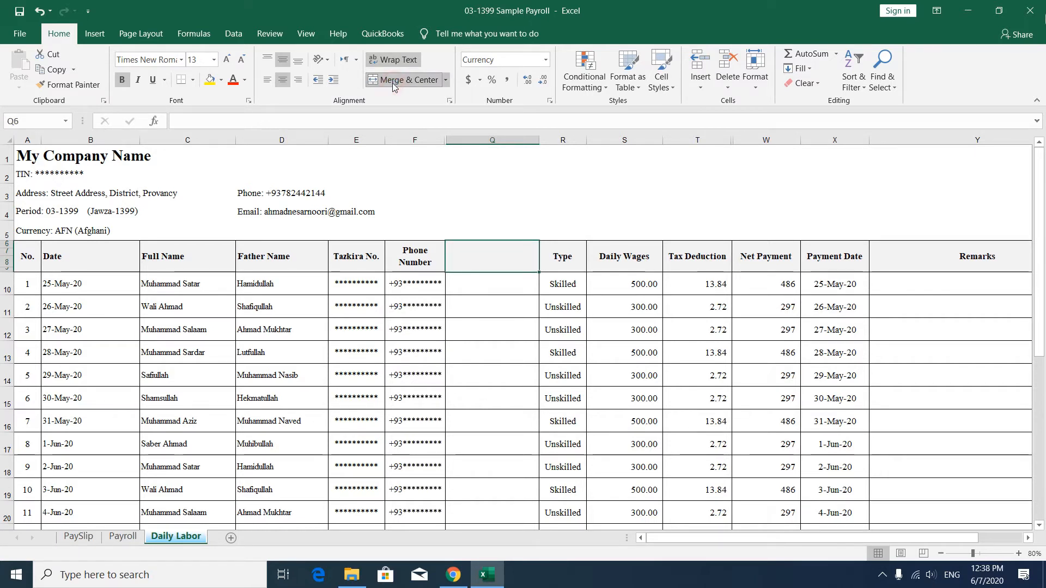
text(TIN)
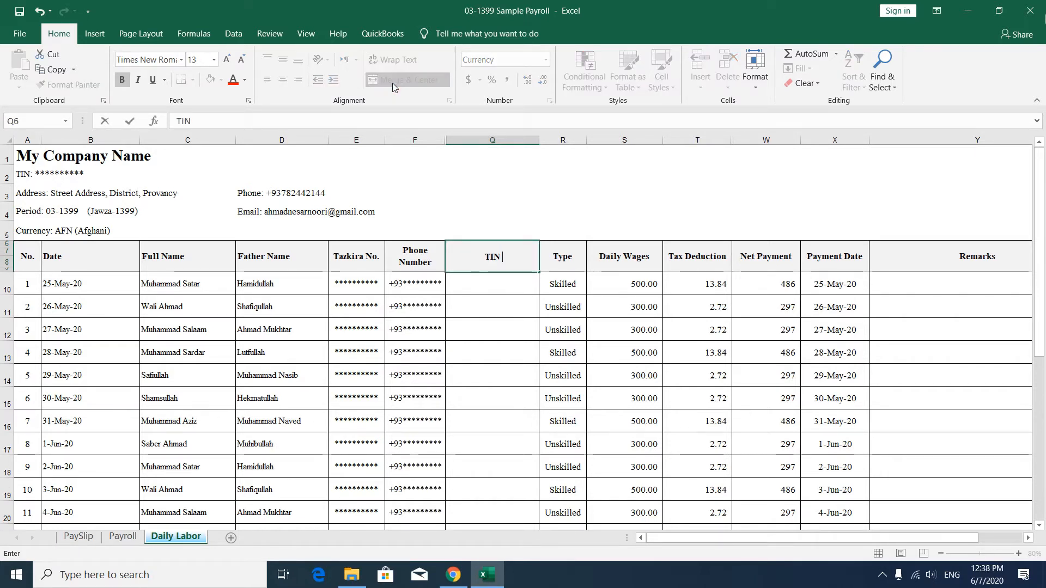
text( ()
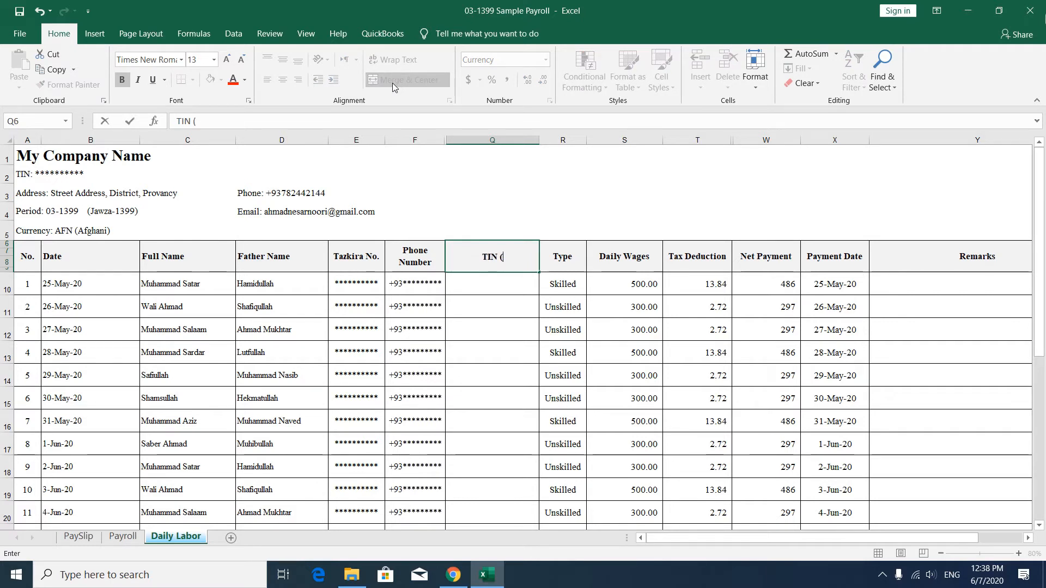
text(Opetional)
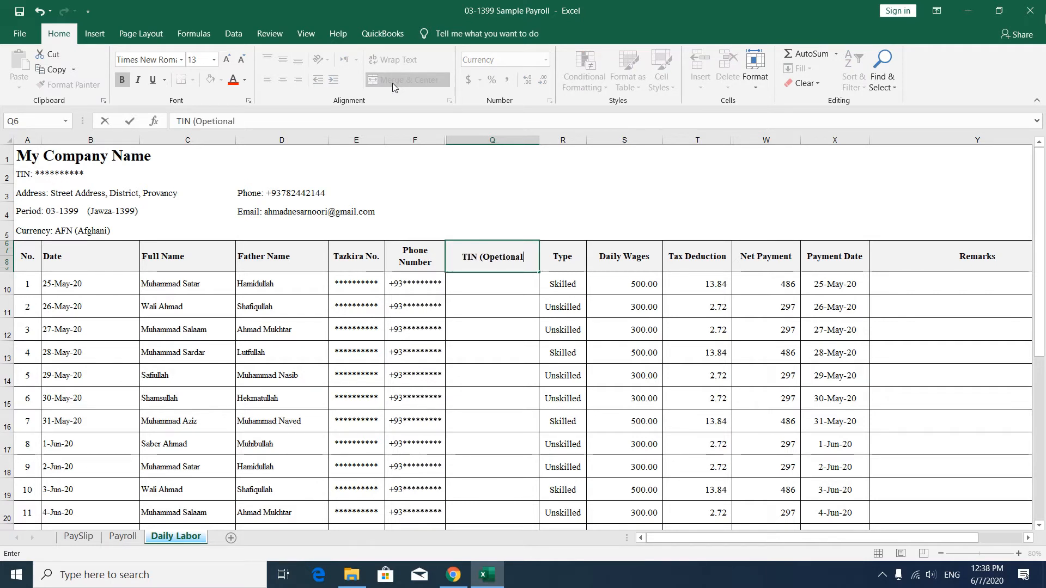
text())
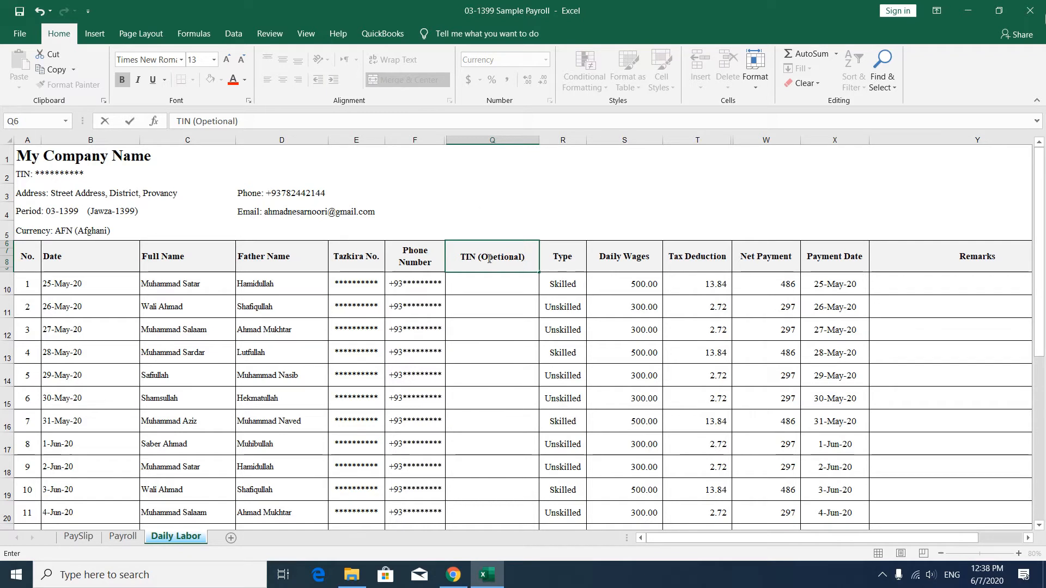
click(492, 297)
Step: Check the first labor row's TIN, type, daily wages, tax deduction formula and net payment, leaving the formula as it is
click(498, 288)
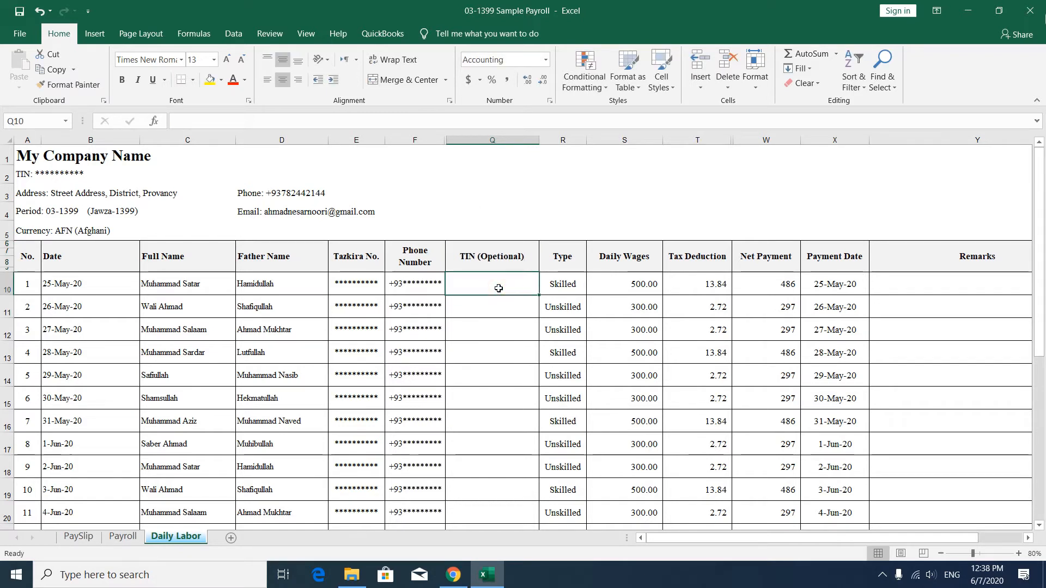
click(558, 284)
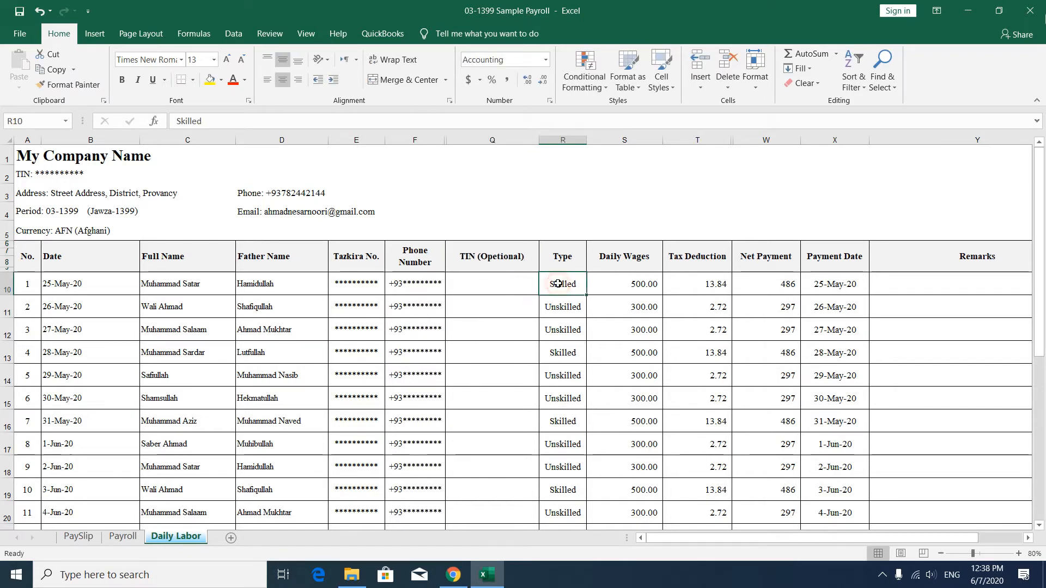
click(621, 283)
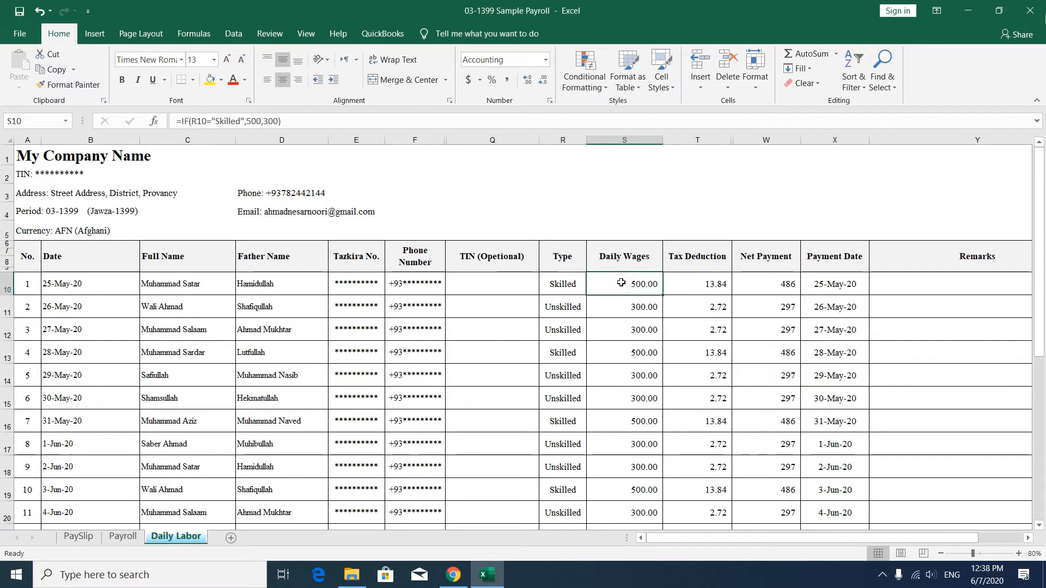
click(691, 284)
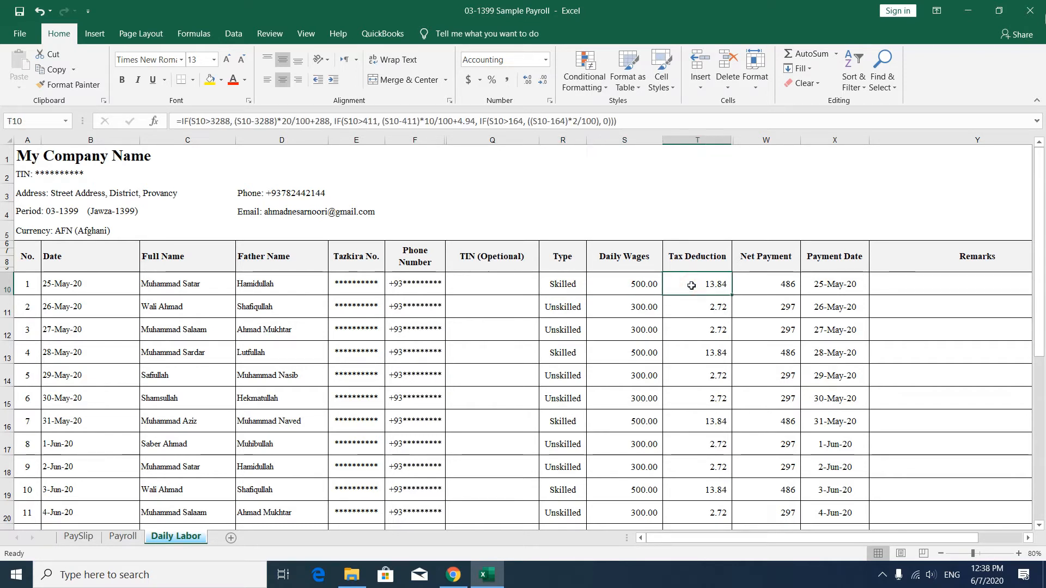
click(622, 122)
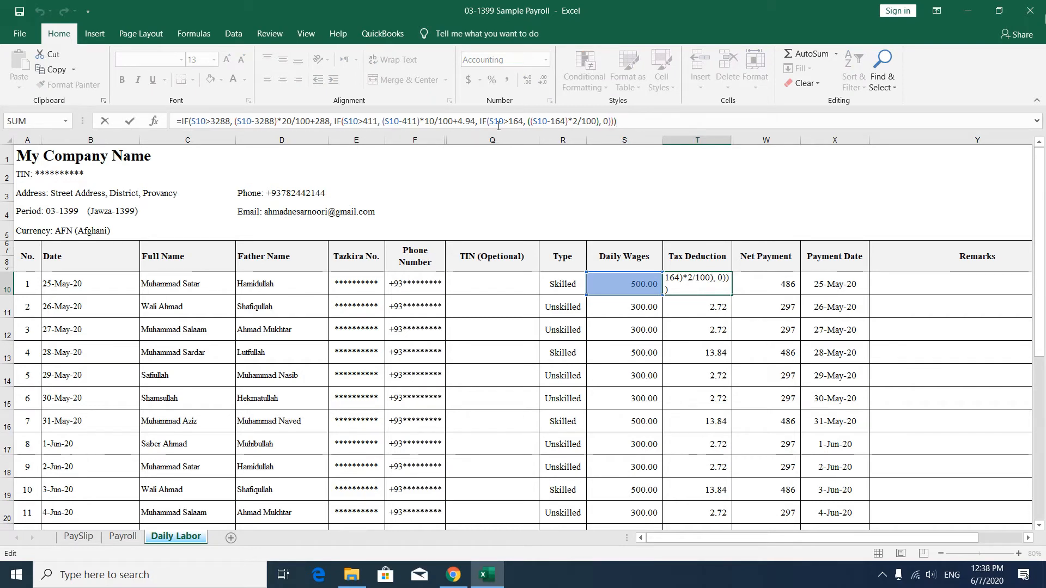
key(Return)
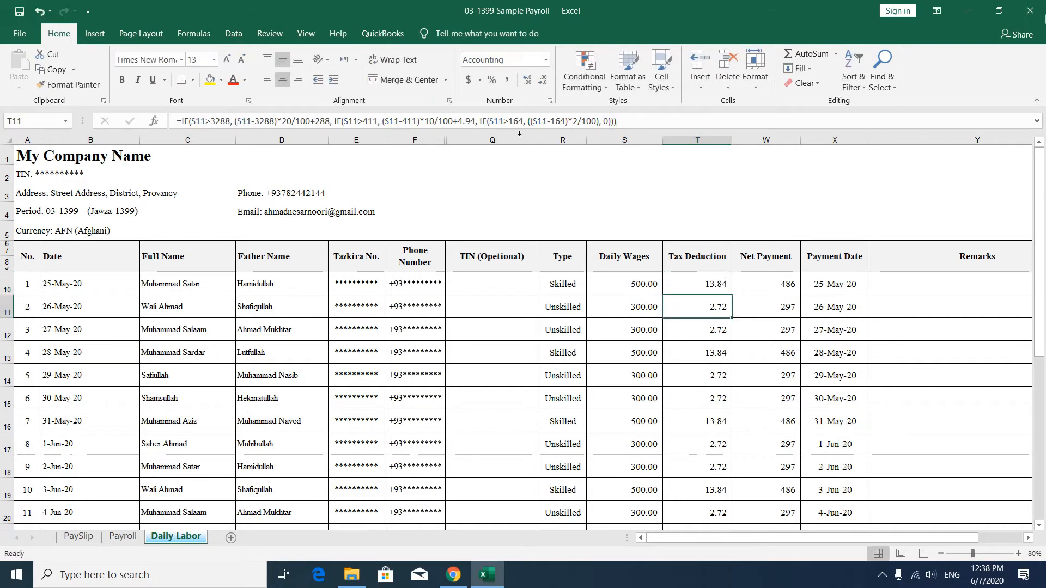
click(772, 286)
Step: Review the Daily Labor sheet's totals for daily wages, tax deduction and net payment
scroll(772, 286, down, 7)
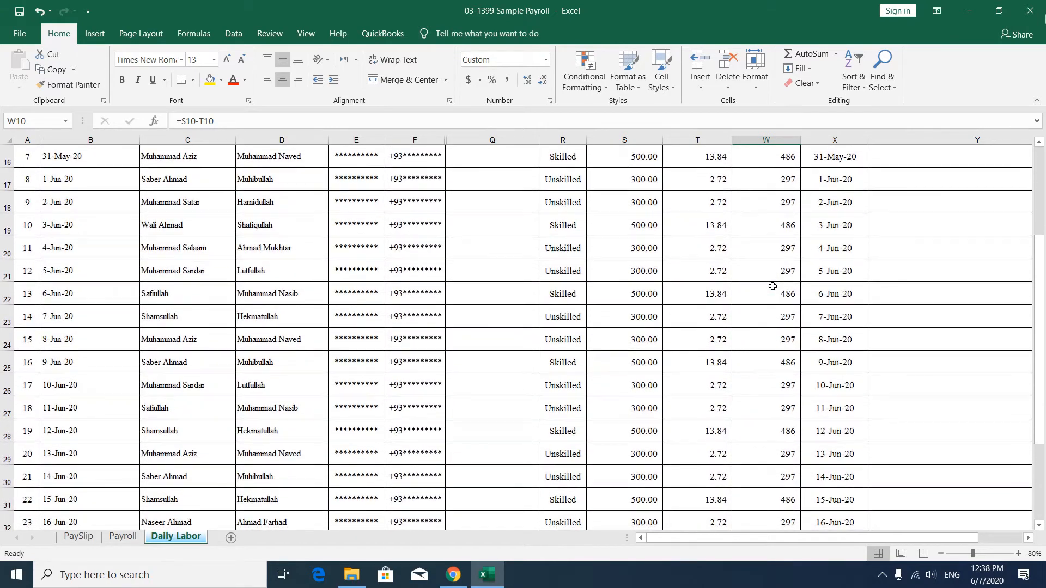
scroll(772, 286, down, 1)
click(715, 359)
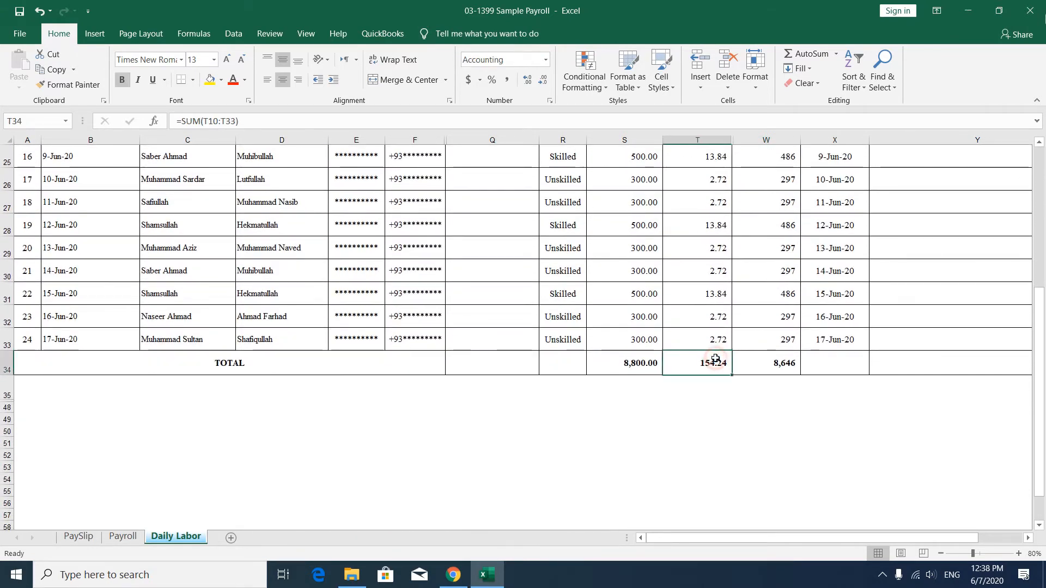
drag(637, 363, 765, 364)
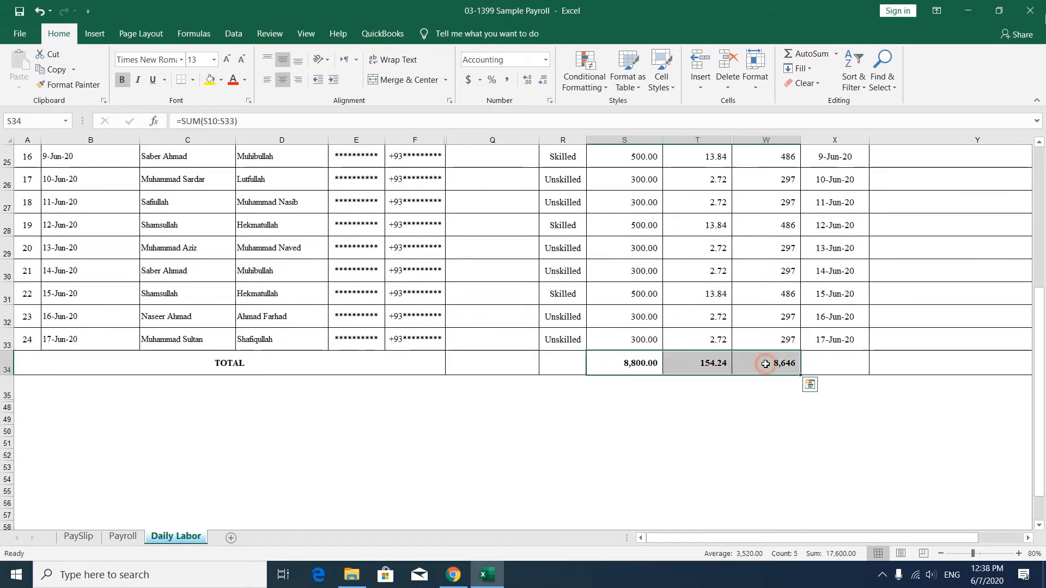
click(708, 364)
click(639, 362)
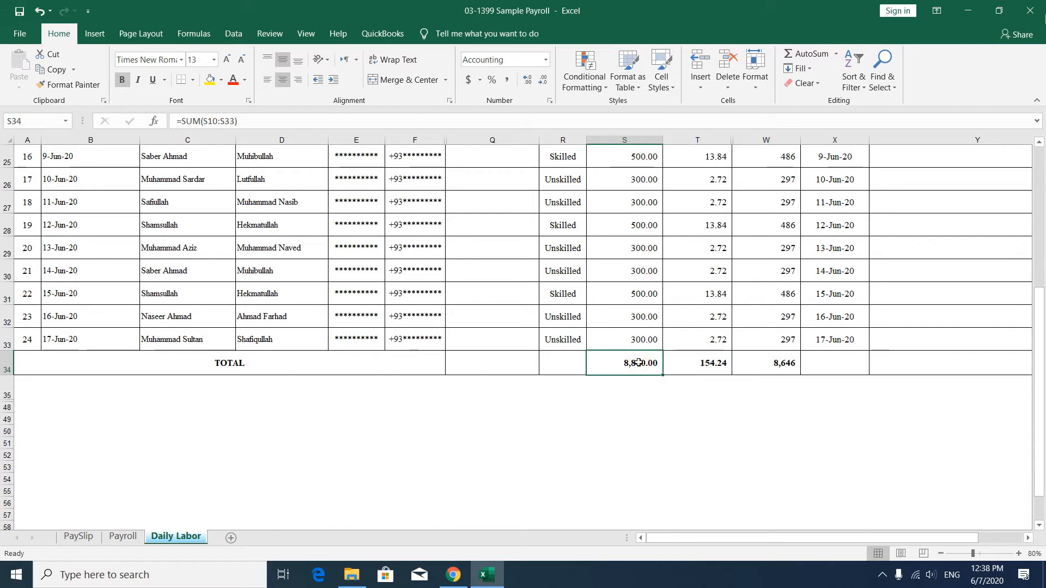
Step: Switch to the Payroll sheet and examine the Employees Type, Gross Salary and Tax Deduction headings of the summary table
click(124, 536)
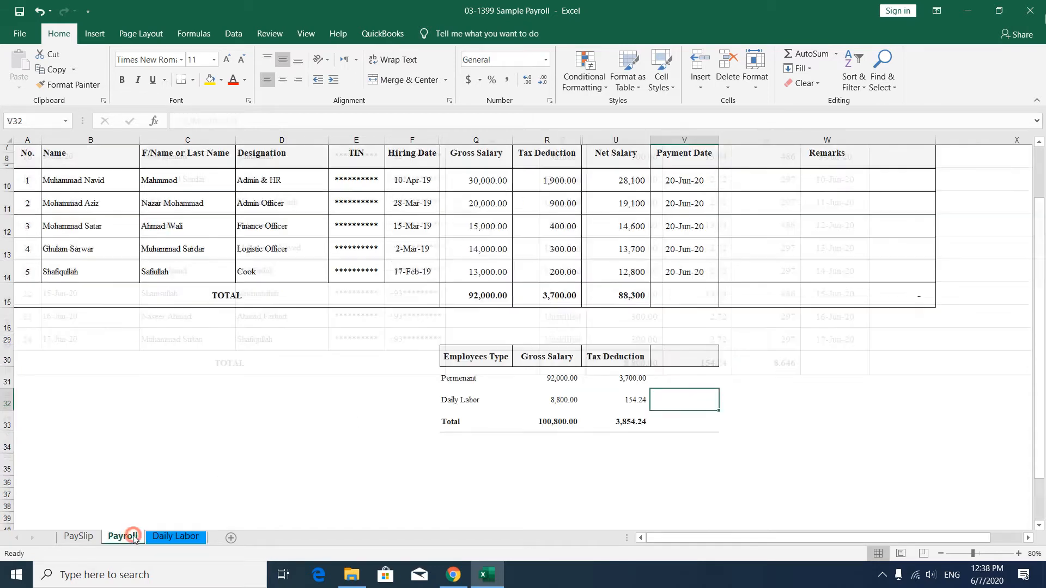
drag(475, 356, 652, 357)
click(500, 357)
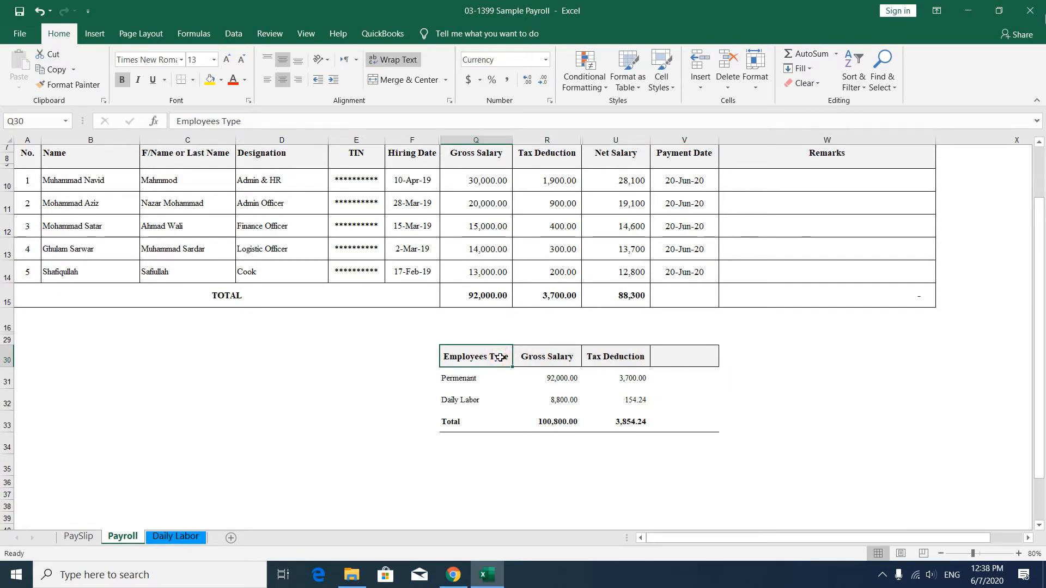
click(542, 359)
click(603, 358)
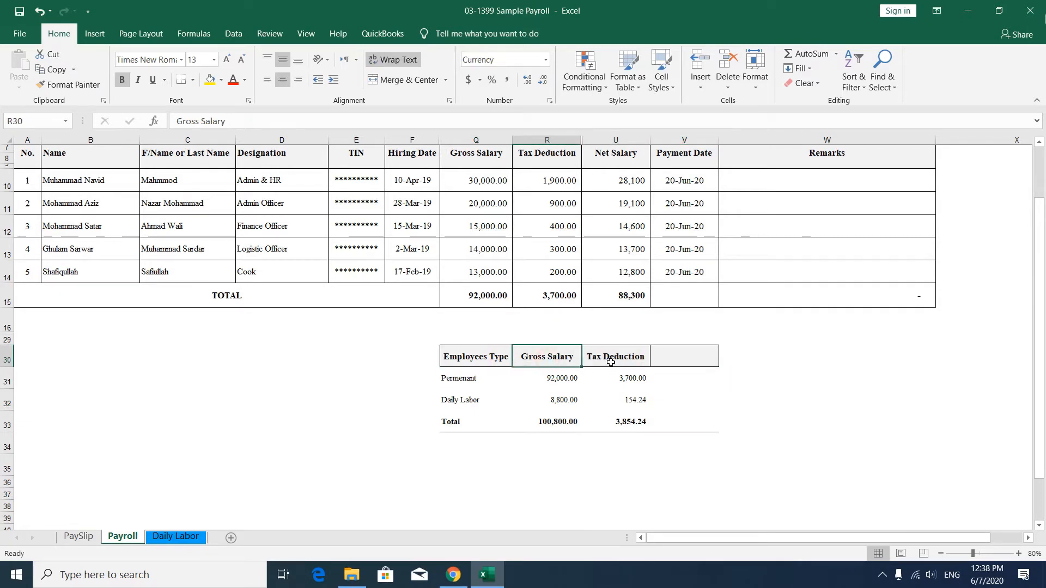
Step: Trace the summary's permanent and daily labor gross salary and tax deduction amounts to their source totals, checking the Daily Labor sheet
click(565, 381)
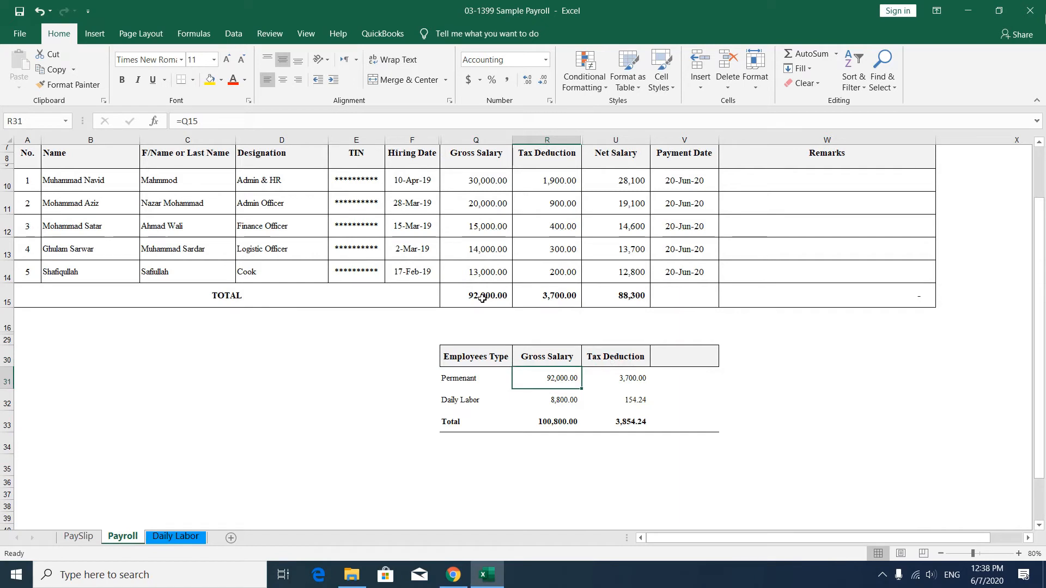
click(561, 398)
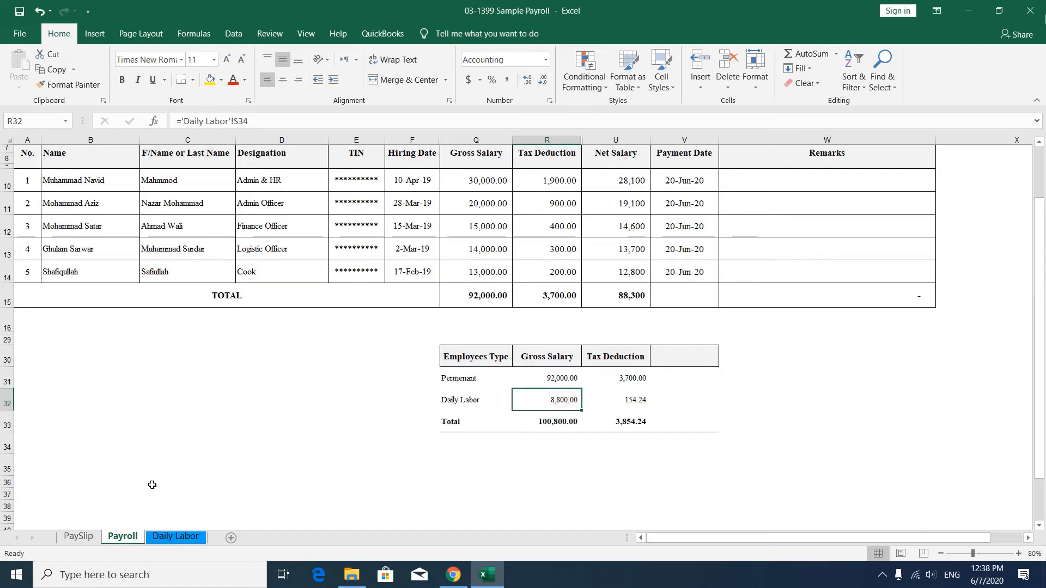
click(175, 536)
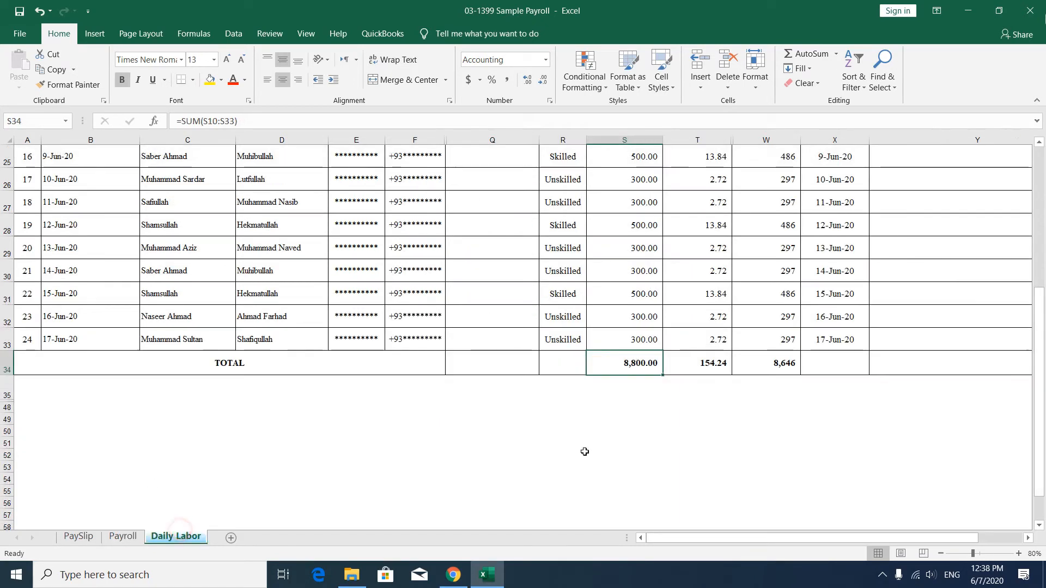
click(122, 537)
click(602, 379)
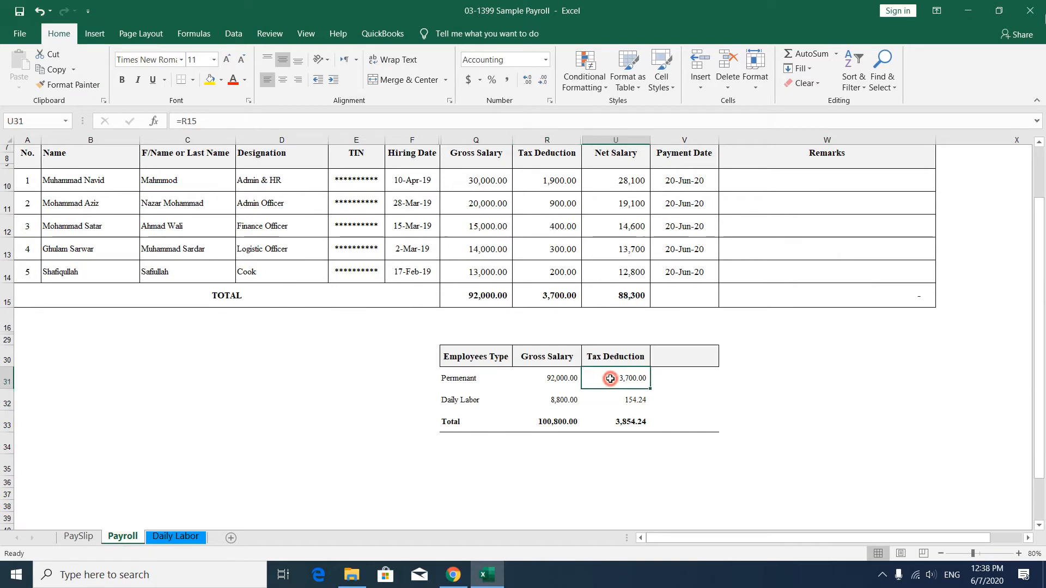
click(621, 397)
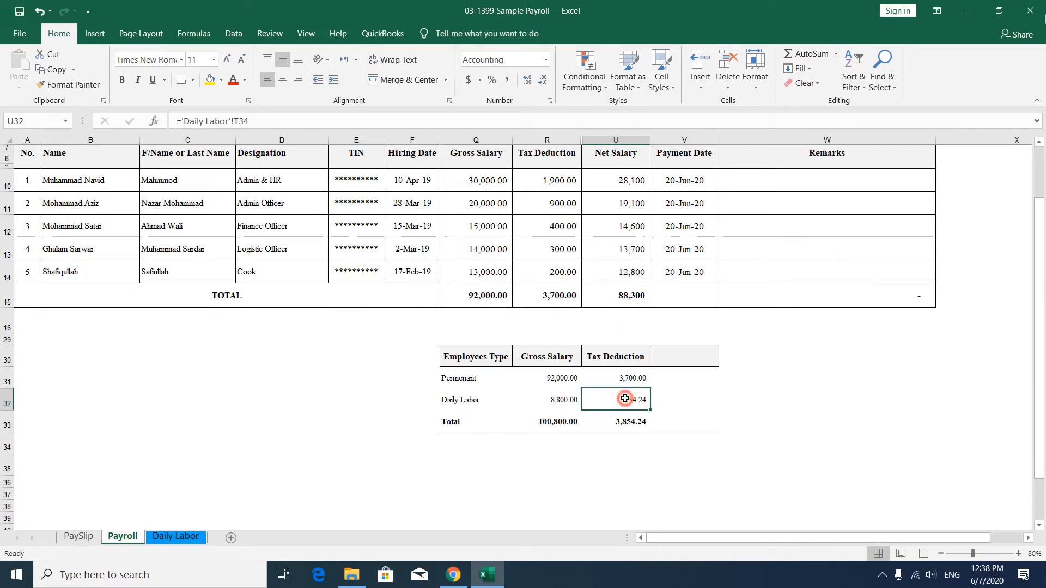
Step: Compare the daily labor totals with their source sheet, and check the Payroll summary's total gross salary and tax deduction
click(181, 534)
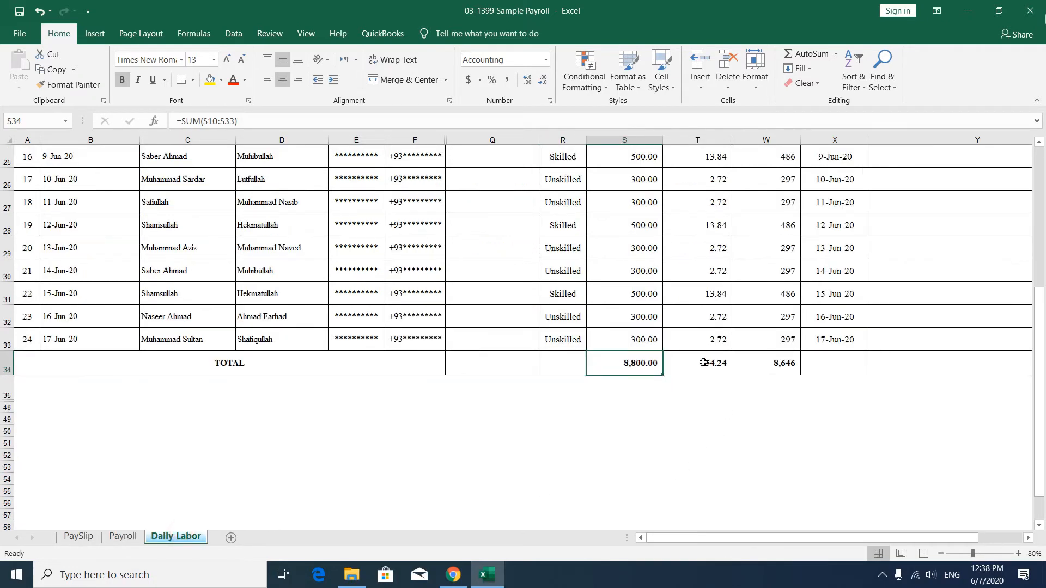
click(123, 537)
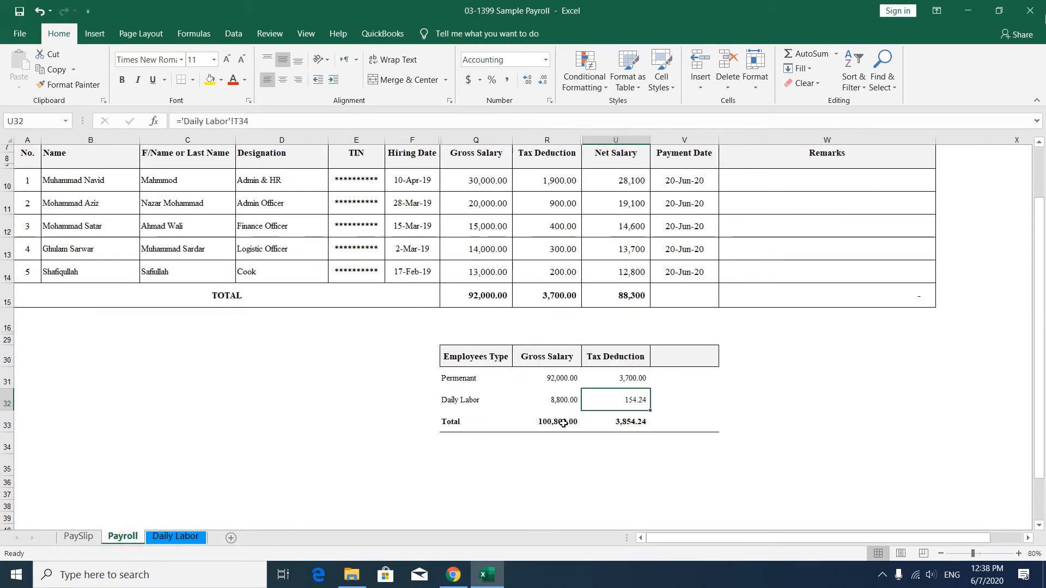
drag(567, 423, 617, 421)
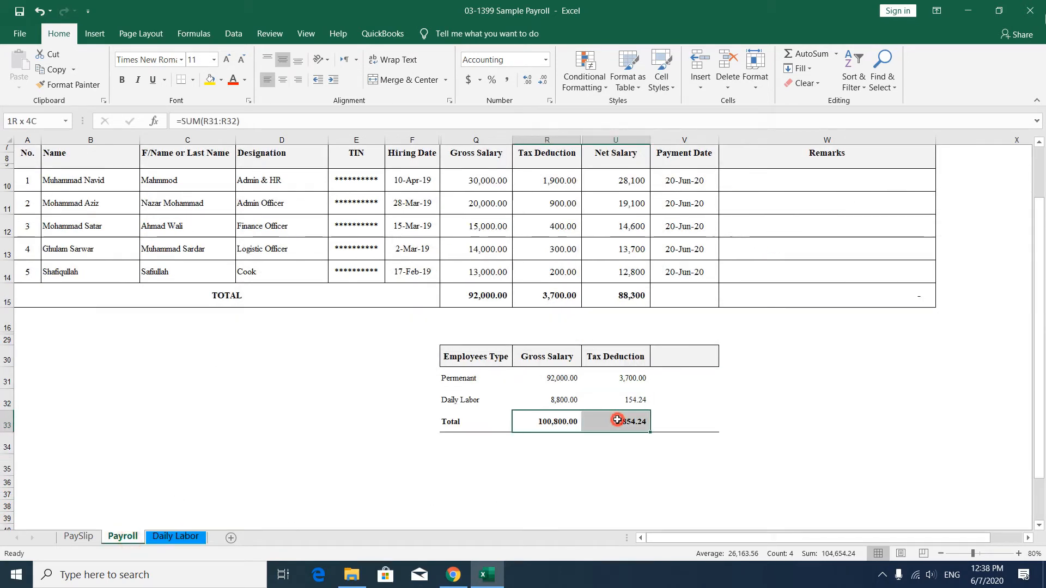
click(617, 421)
scroll(617, 420, up, 3)
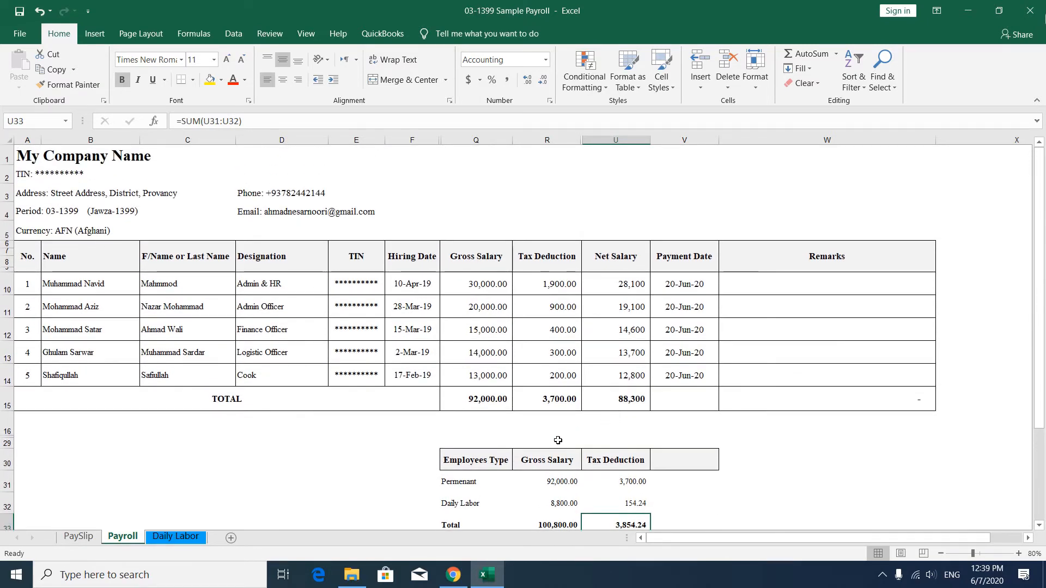
Step: Switch to the ARDES assessment form and set line 20, total number of employees, to 5, verifying the count in the Excel payroll
click(460, 581)
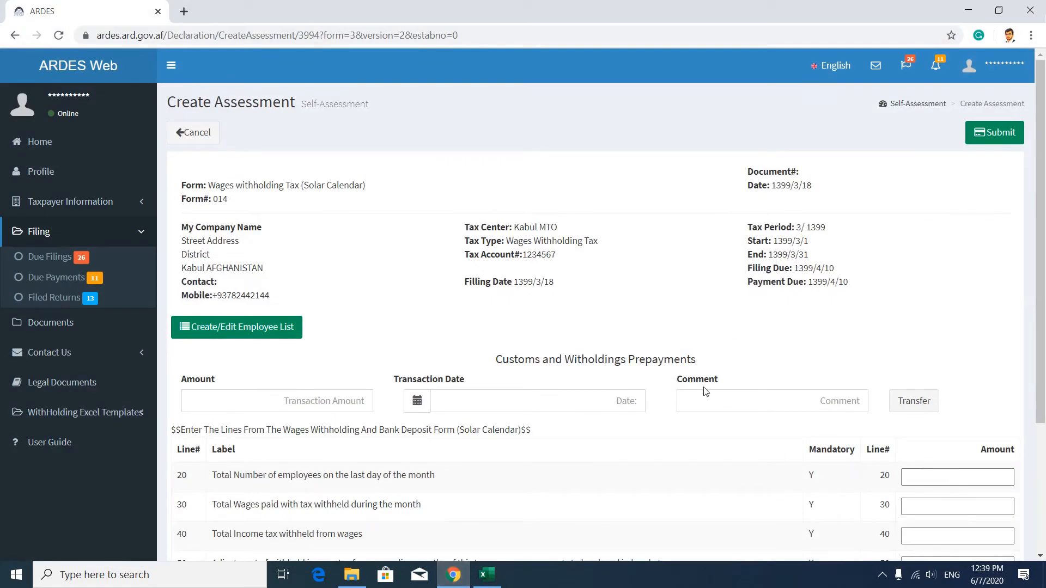
scroll(704, 391, down, 3)
click(917, 297)
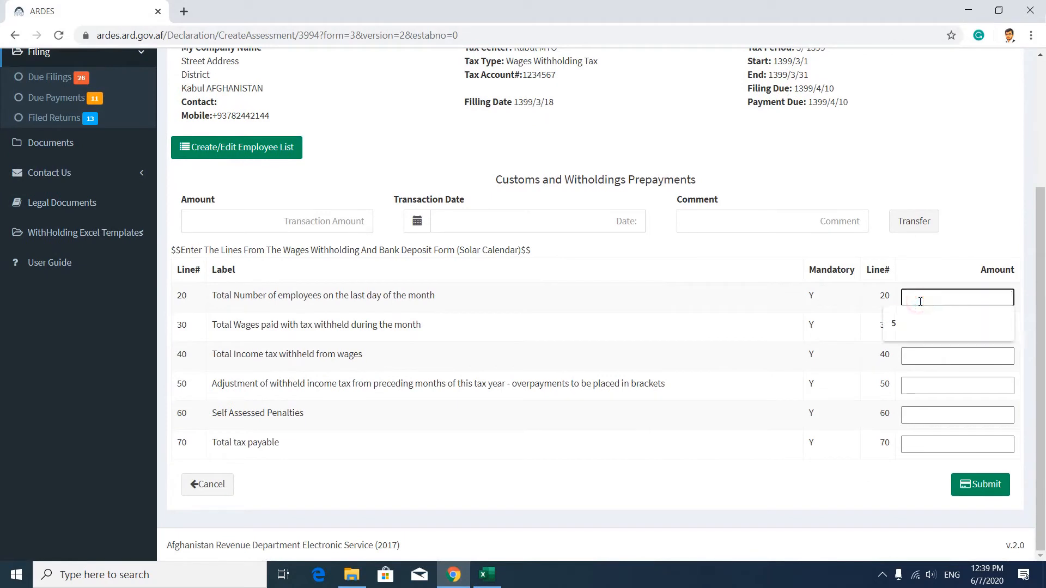
text(5)
click(912, 324)
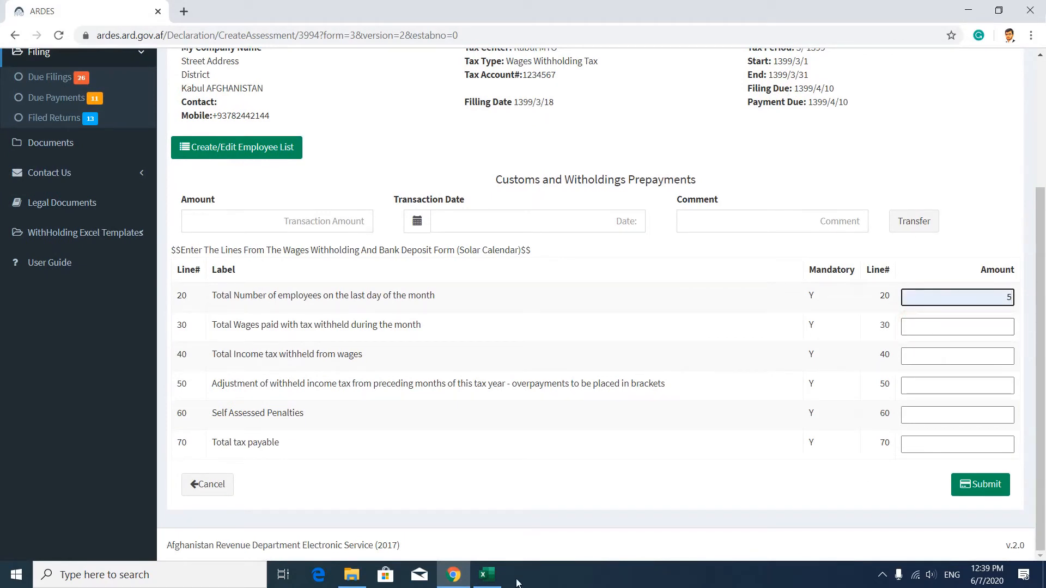
click(486, 574)
click(27, 375)
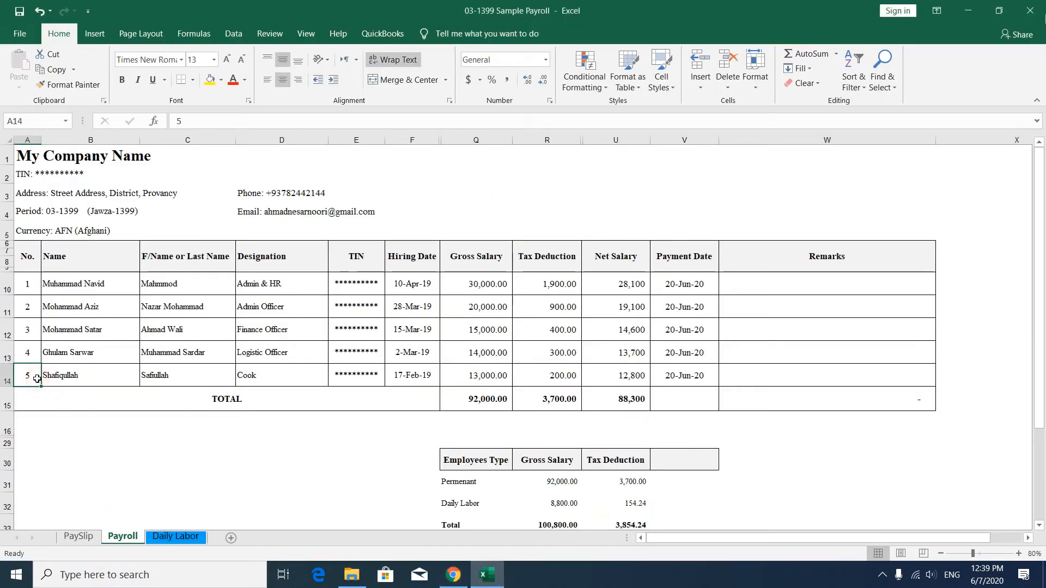
click(453, 575)
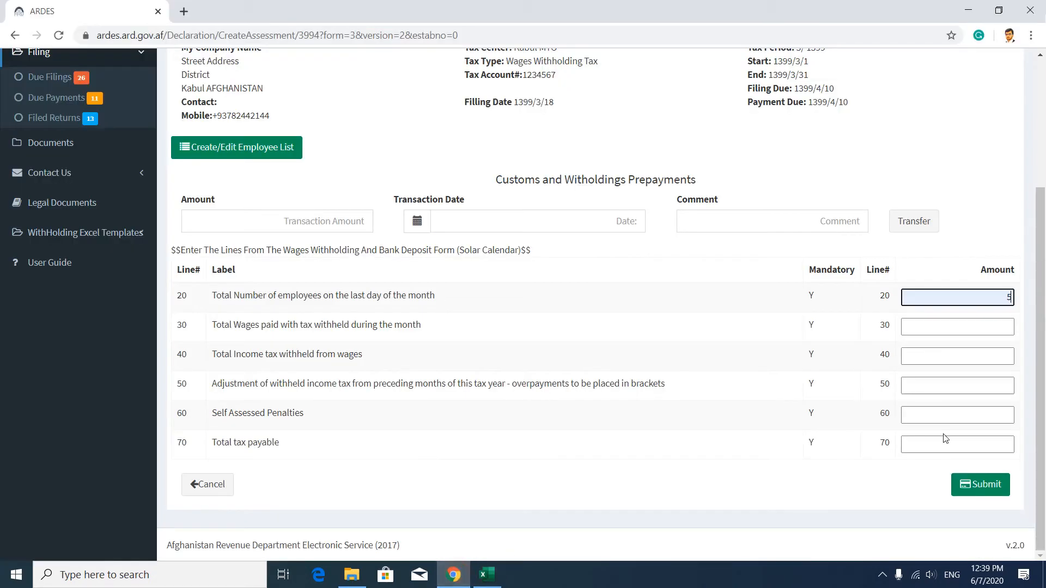
Step: Set line 30, total wages paid with tax withheld, to 100800 from the Excel summary's total gross salary
click(943, 325)
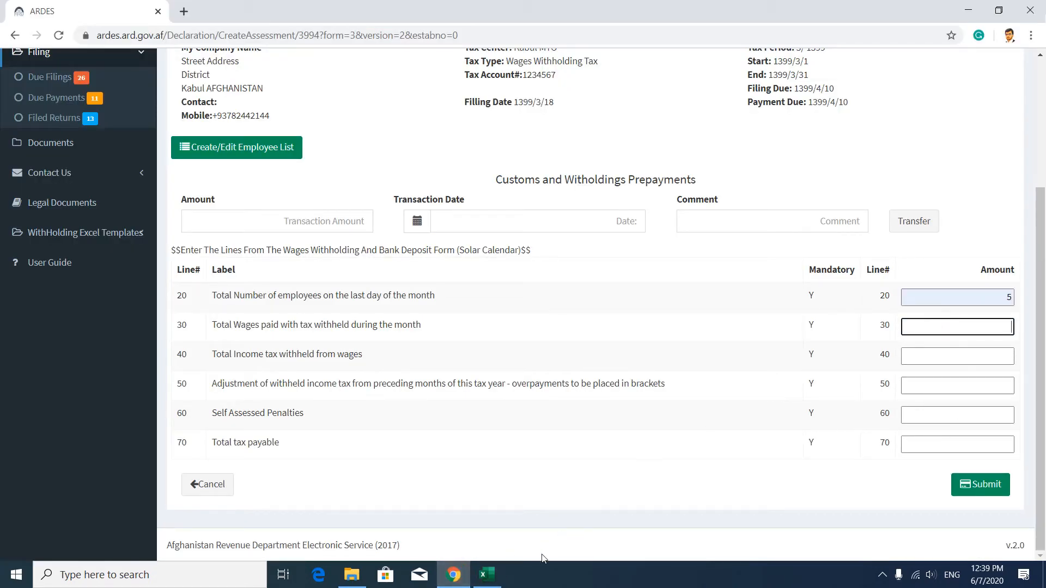
click(487, 575)
scroll(544, 493, down, 1)
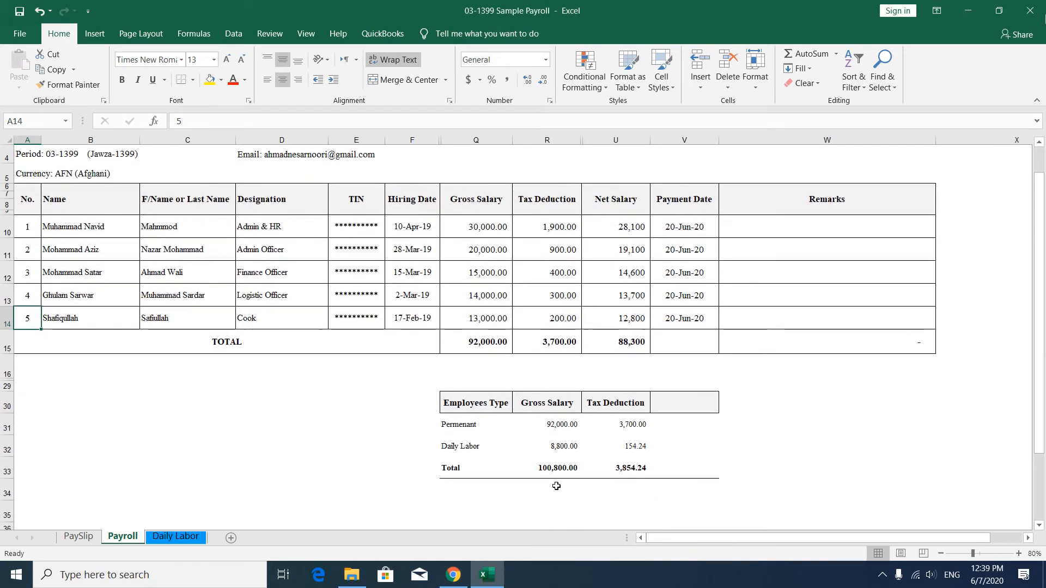
click(564, 469)
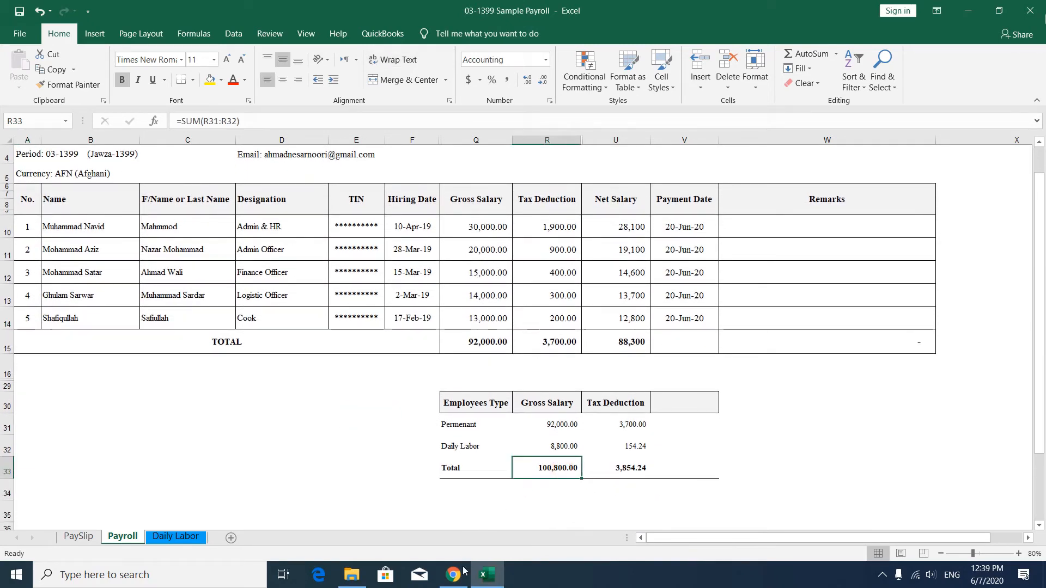
key(alt+Tab)
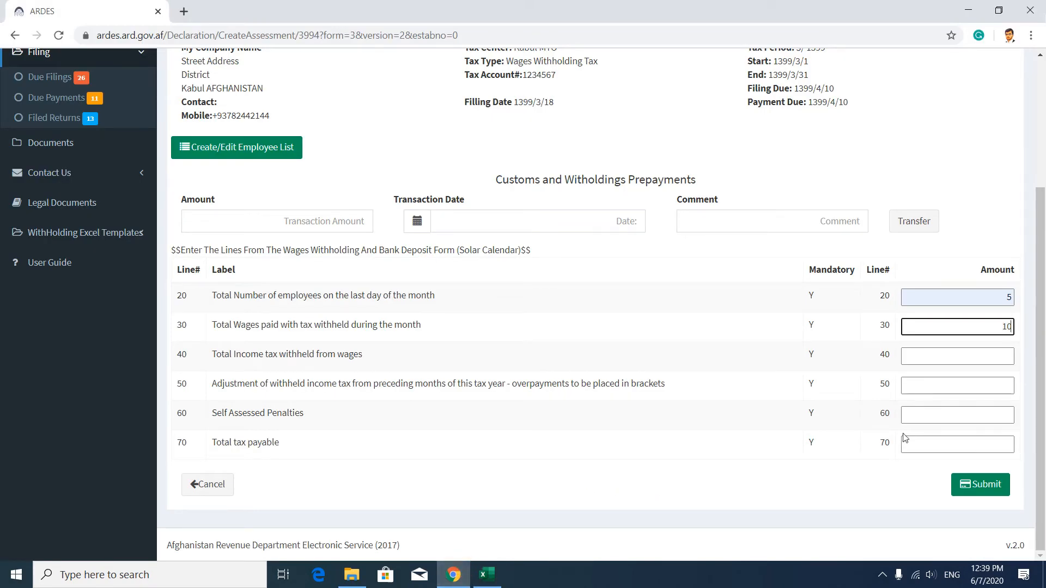
text(100800)
Step: Set line 40, total income tax withheld, to 3854 from the Excel summary's tax deduction total, and submit the return
key(alt+Tab)
click(635, 467)
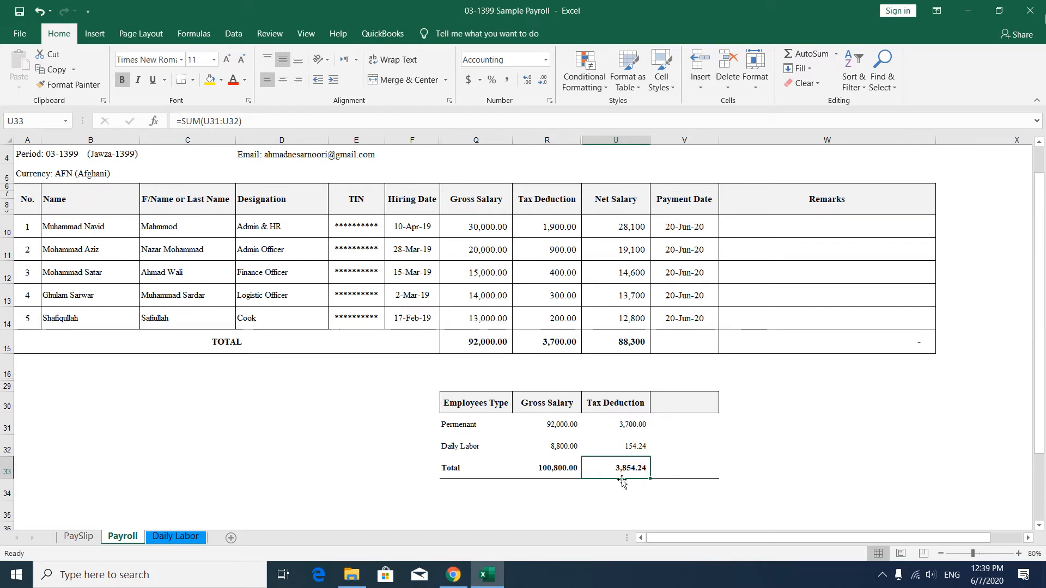
click(453, 575)
click(960, 354)
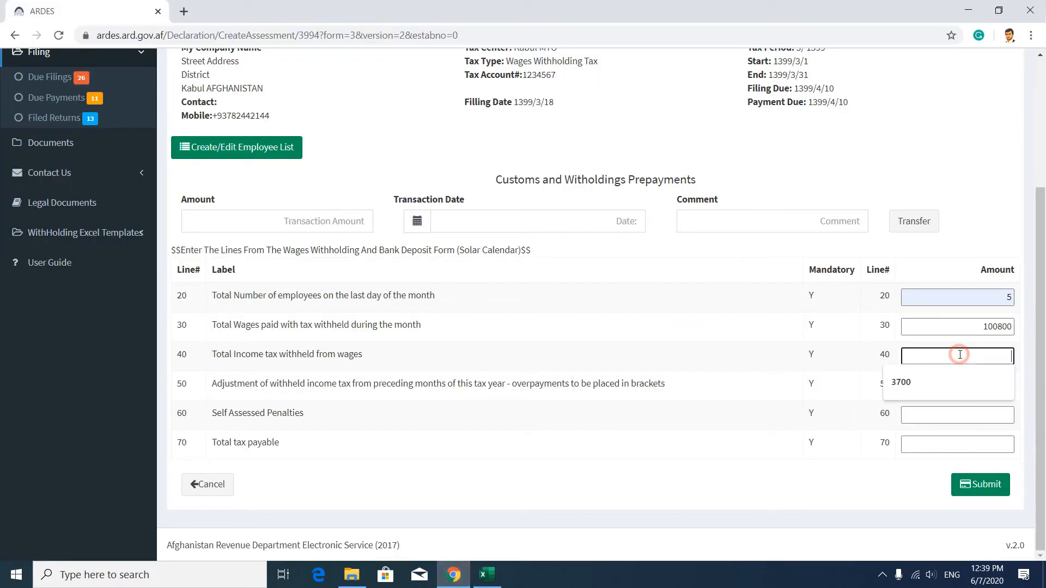
text(3854)
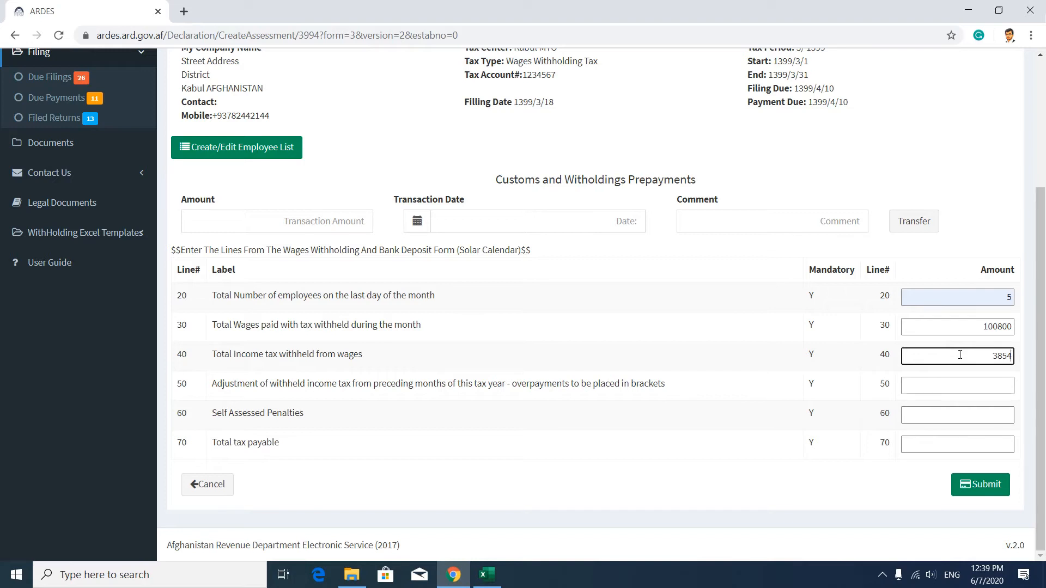
click(984, 489)
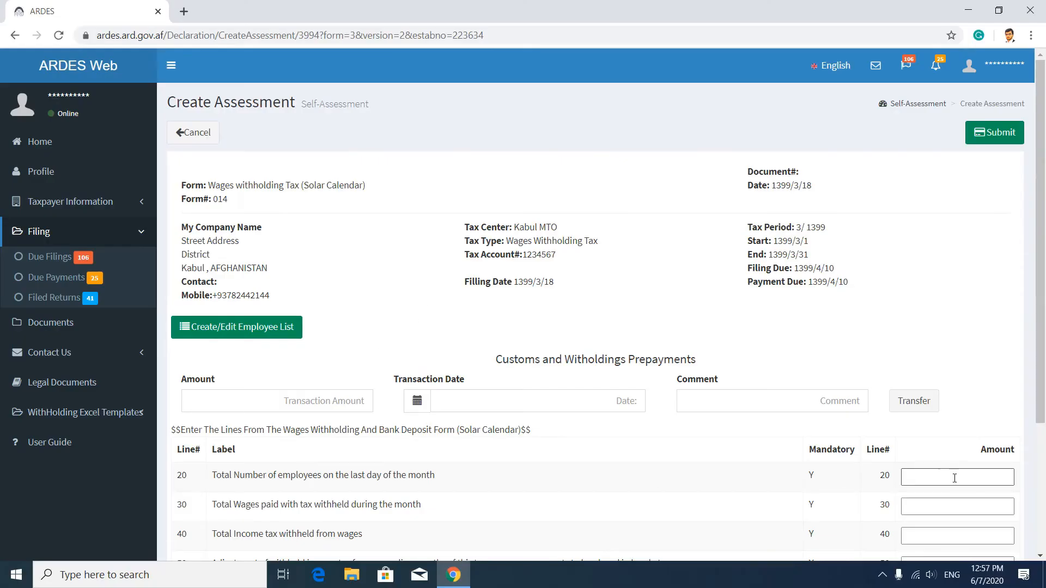
Step: Open the Employment list from the taxpayer information in a new browser tab, keeping the assessment form open
scroll(960, 501, down, 3)
scroll(958, 501, up, 3)
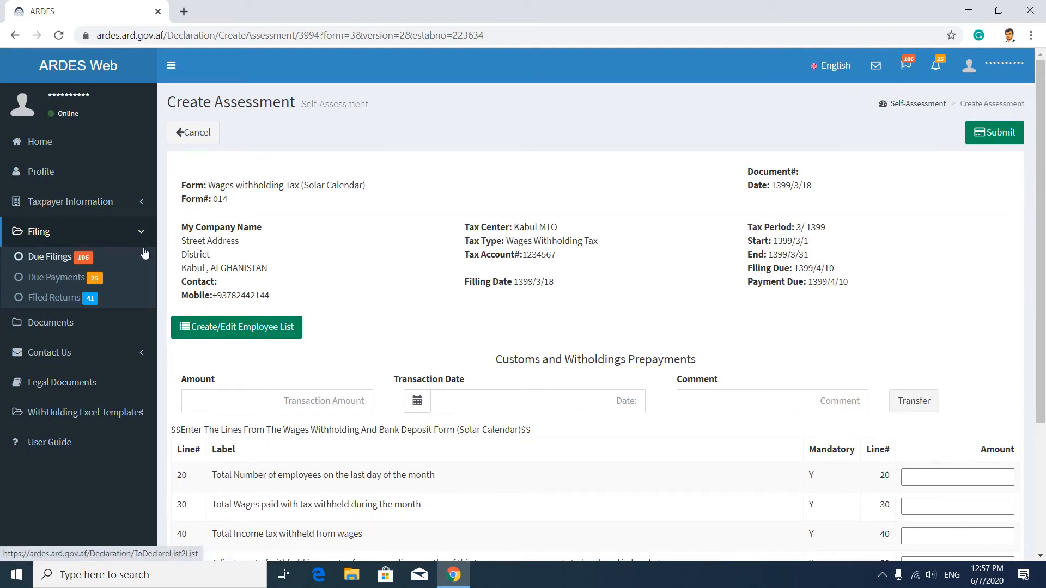
click(124, 233)
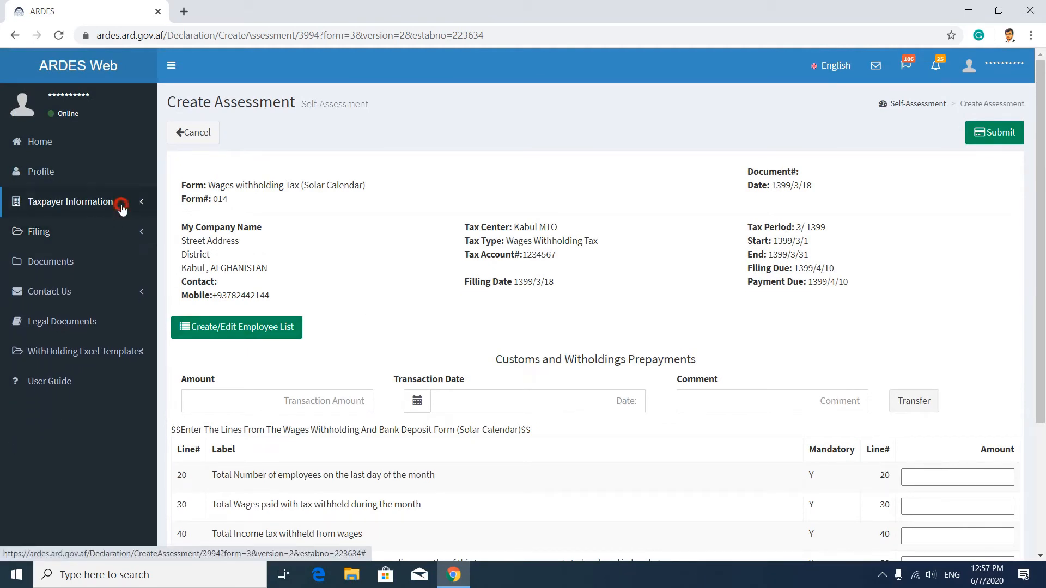
click(119, 203)
right_click(72, 267)
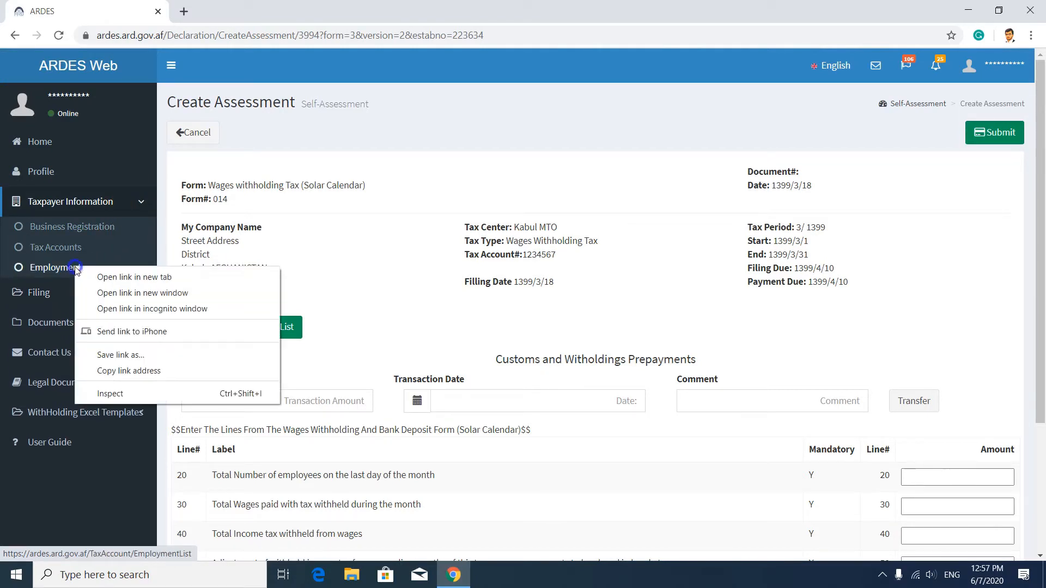
click(117, 272)
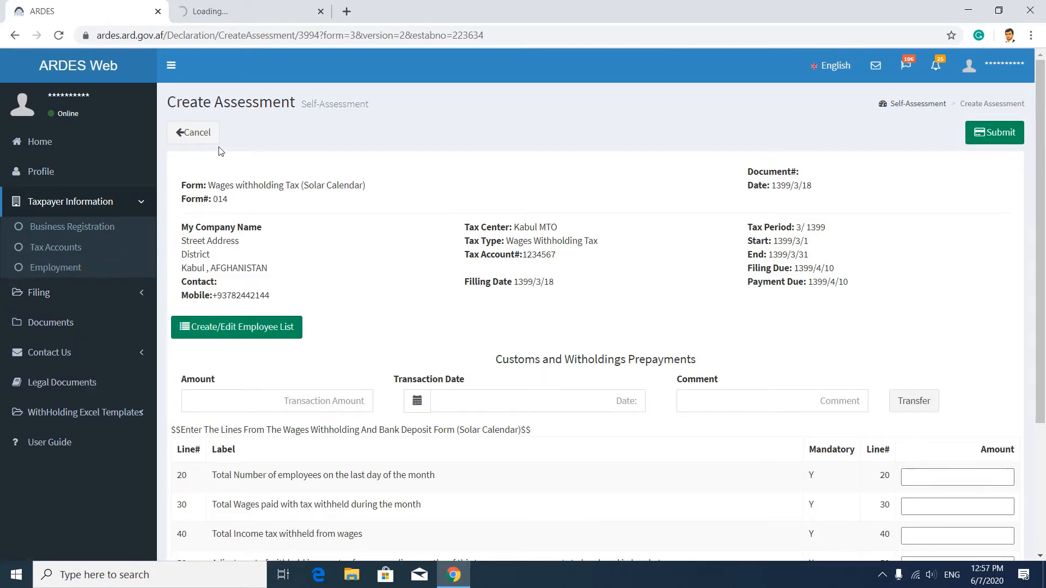
click(223, 10)
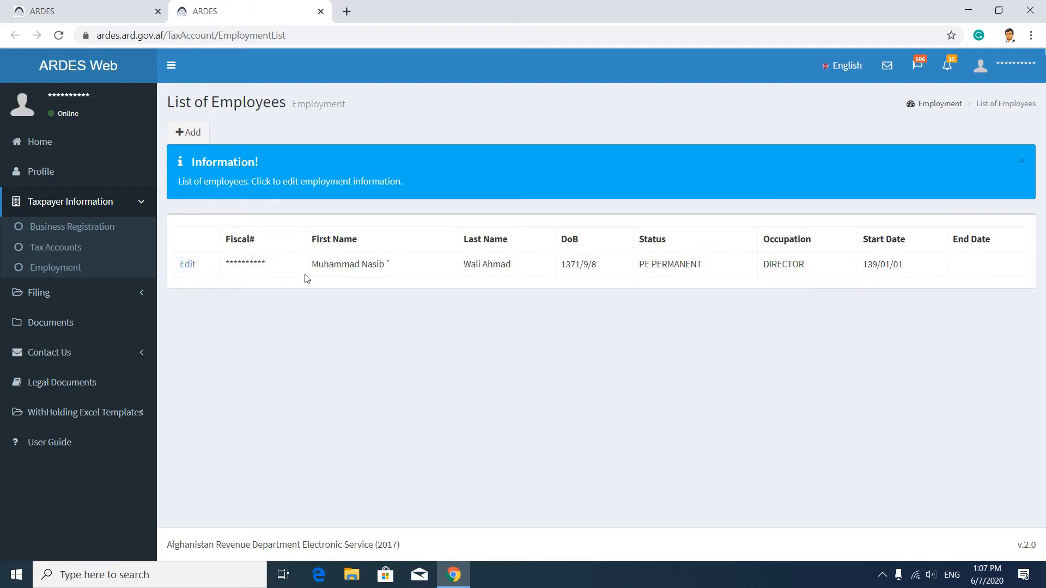
Step: Start a new employee registration, enter the employee's fiscal number and set the start date to 06/01/2020
click(182, 135)
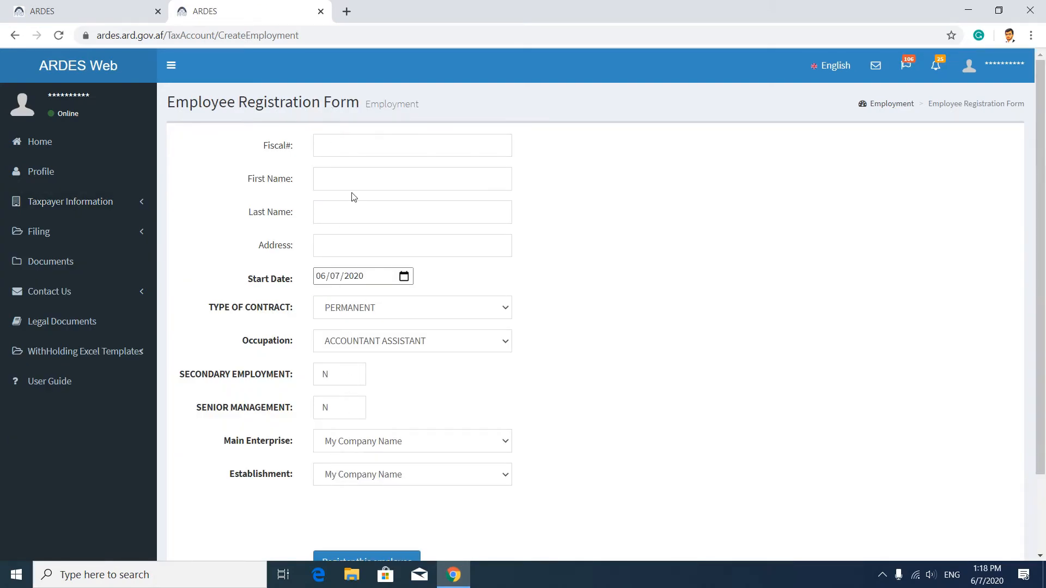
click(345, 148)
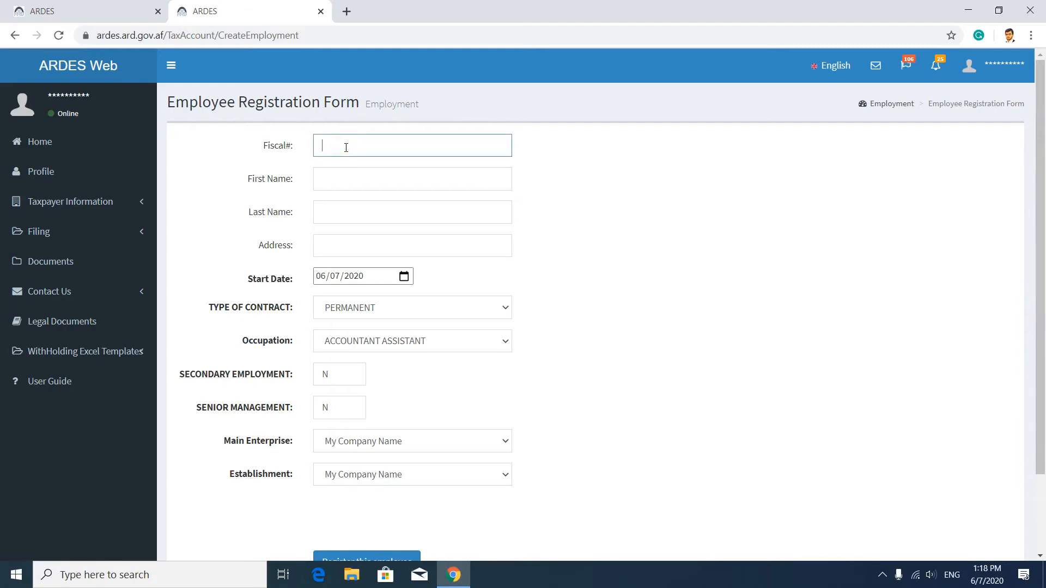
text(1)
click(403, 277)
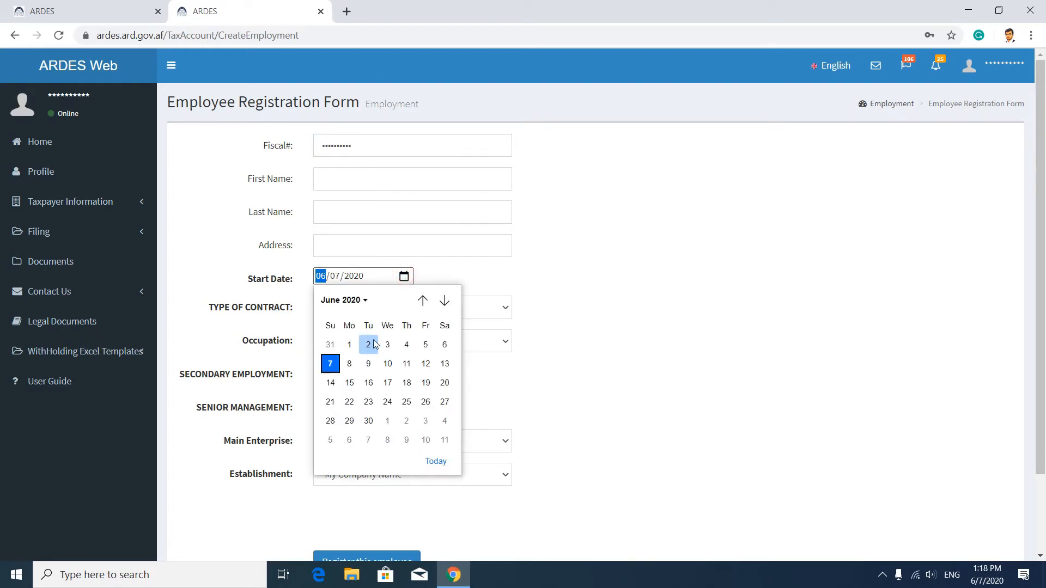
click(349, 344)
Step: Set the type of contract to PERMANENT and the occupation to ACCOUNTANT ASSISTANT
scroll(439, 282, down, 1)
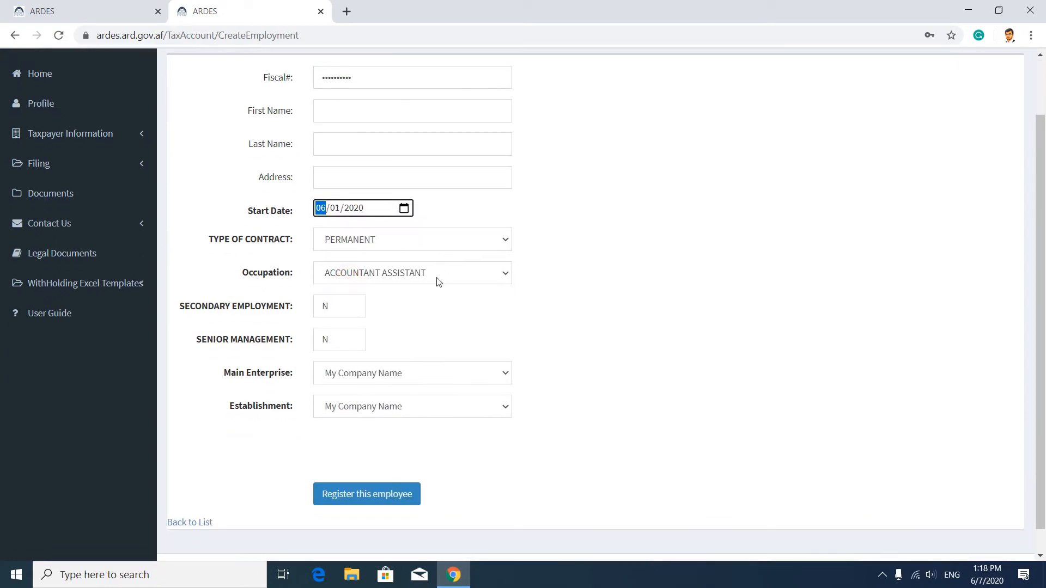
click(427, 240)
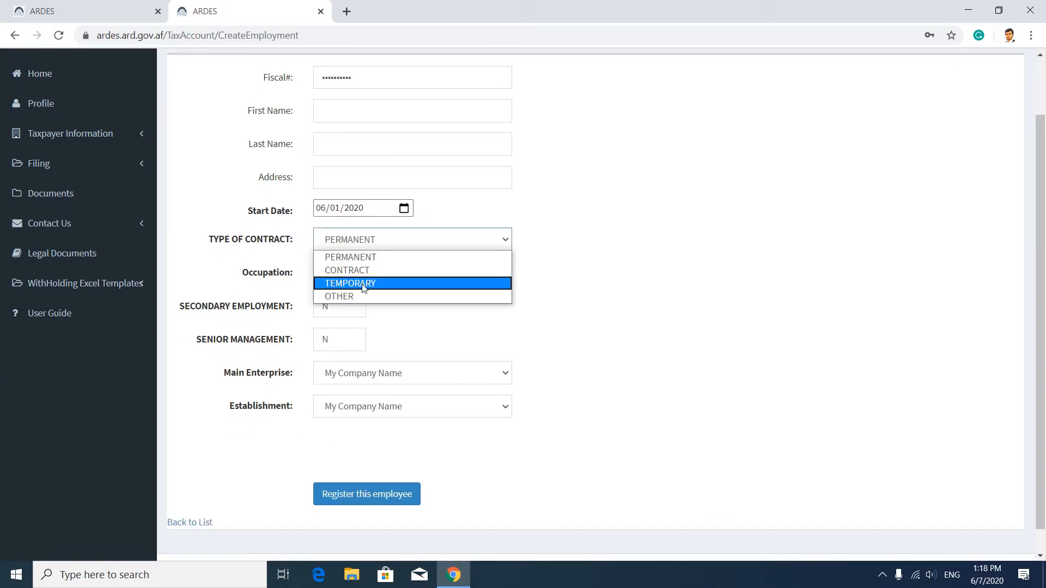
click(362, 257)
click(391, 276)
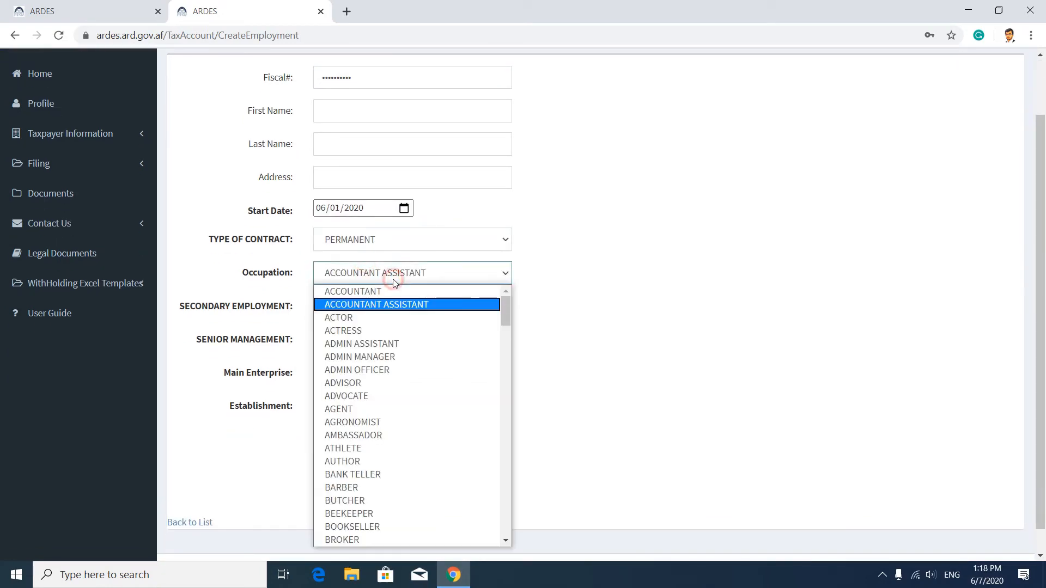
scroll(401, 338, down, 20)
scroll(404, 334, down, 5)
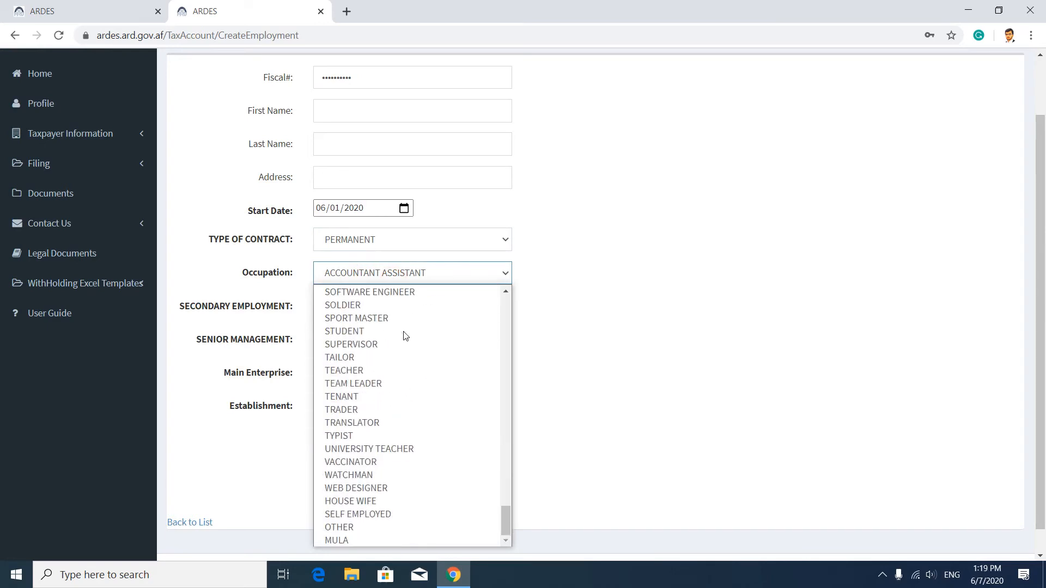
scroll(404, 335, up, 20)
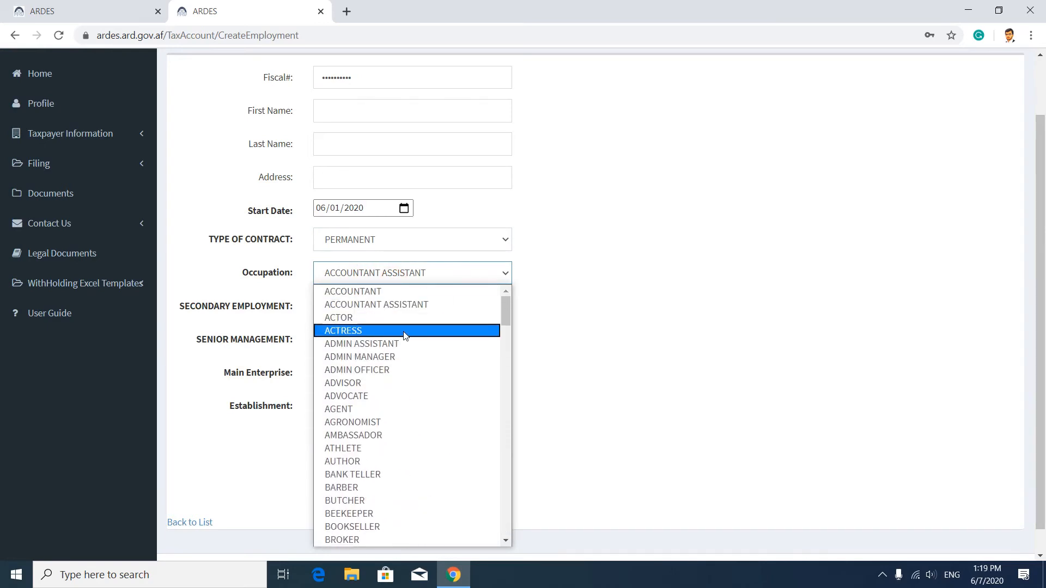
click(407, 304)
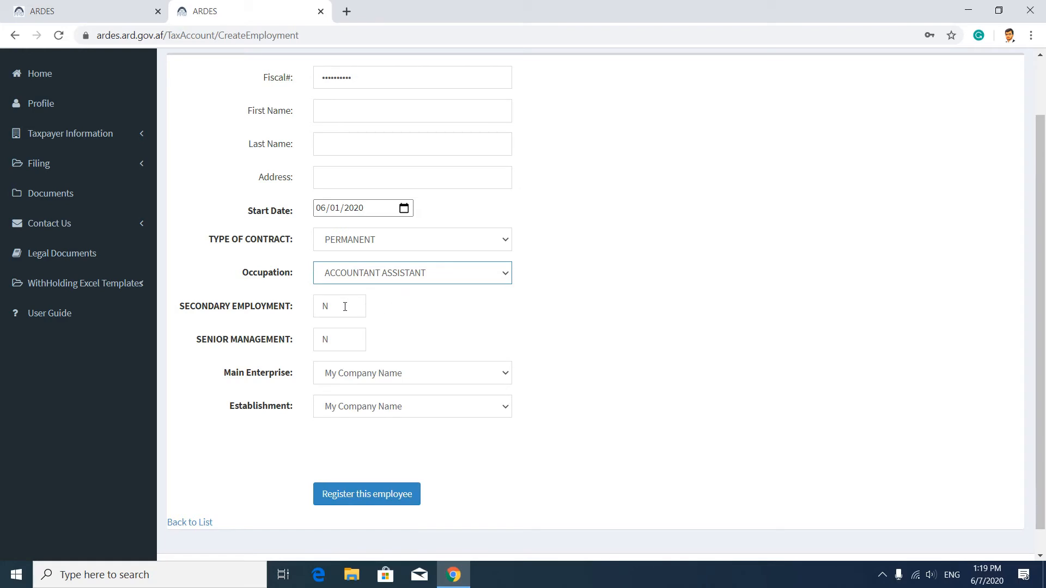
Step: Set Secondary Employment to Y and register the employee
click(312, 308)
key(BackSpace)
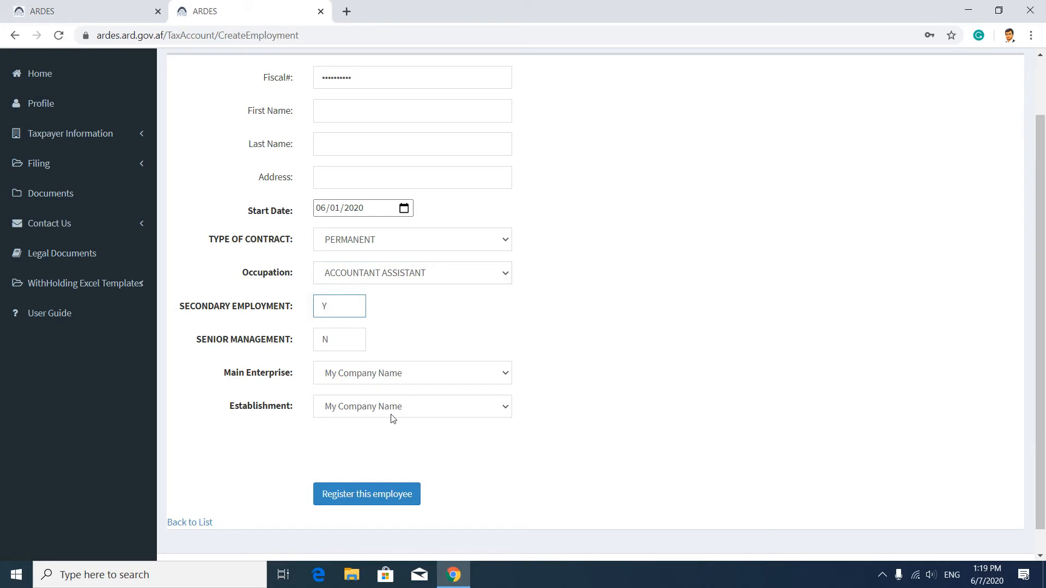
click(370, 496)
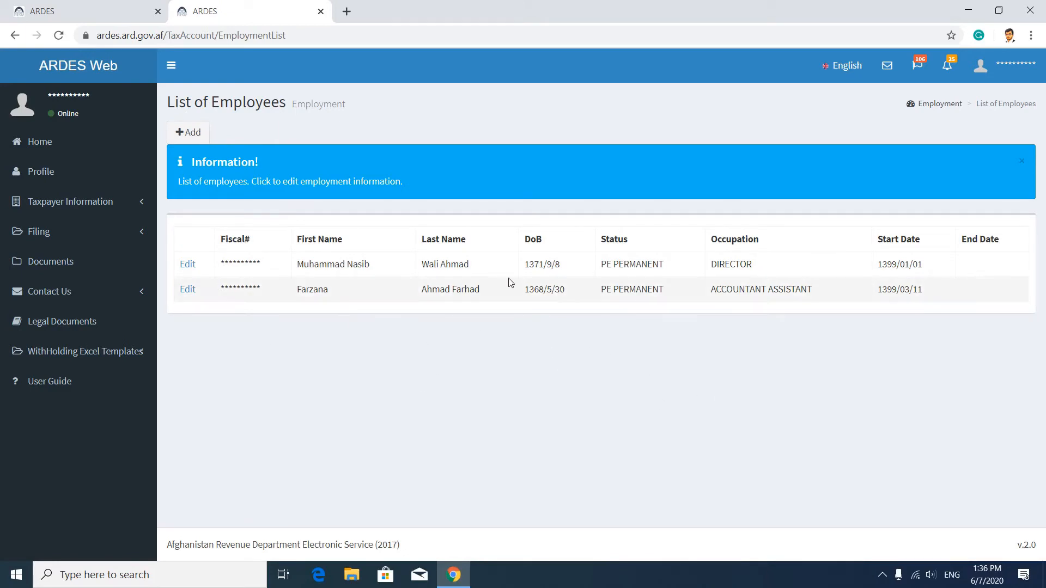
Step: Close the employee list tab and return to the amount lines of the wages withholding assessment form
click(321, 12)
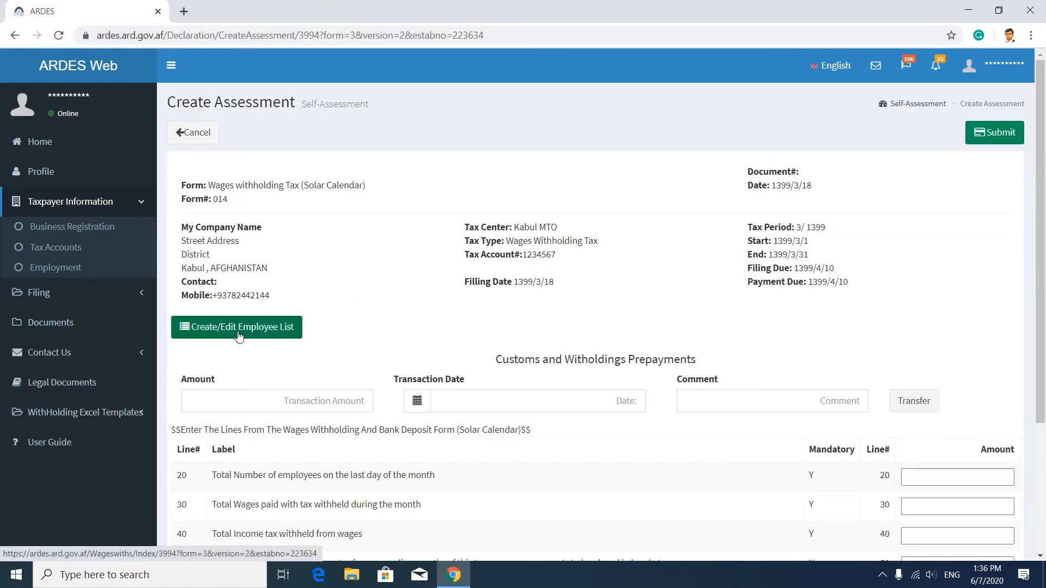
scroll(471, 333, down, 3)
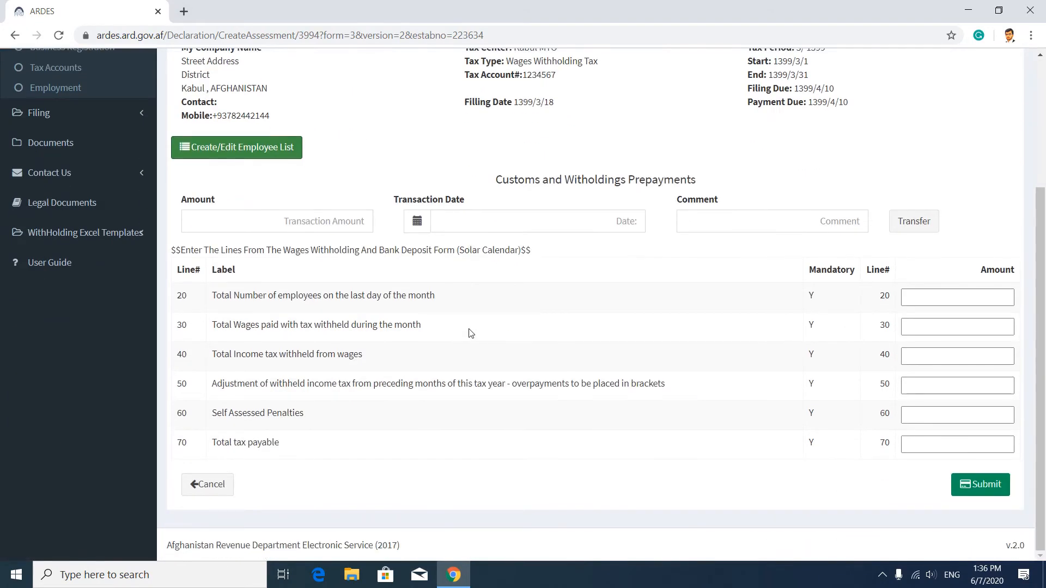
Step: Open the assessment's employee list and set the first employee's wages to 30000 and amount withheld to 1900
scroll(471, 334, up, 3)
click(255, 329)
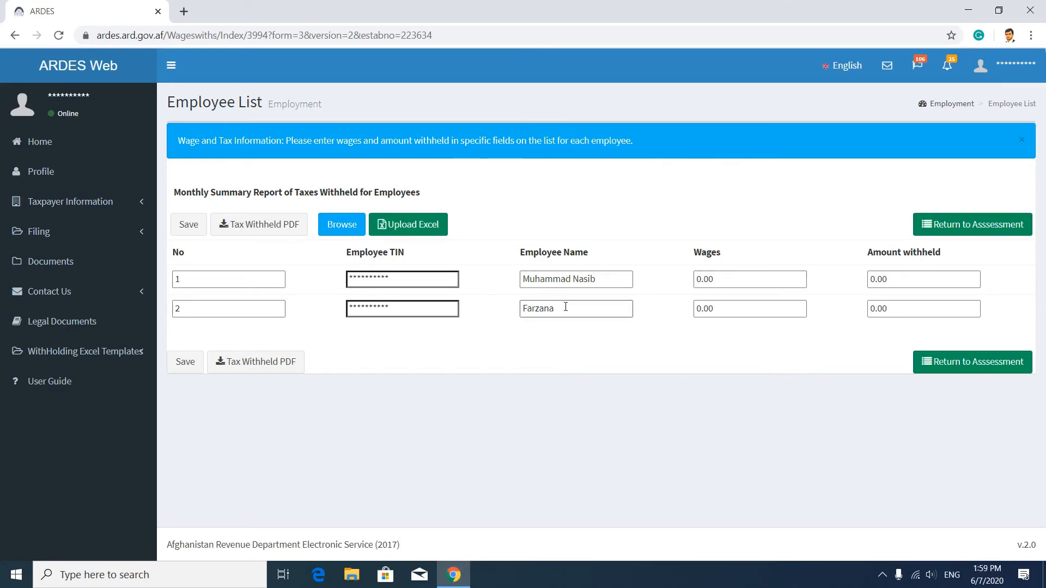
drag(719, 282, 694, 280)
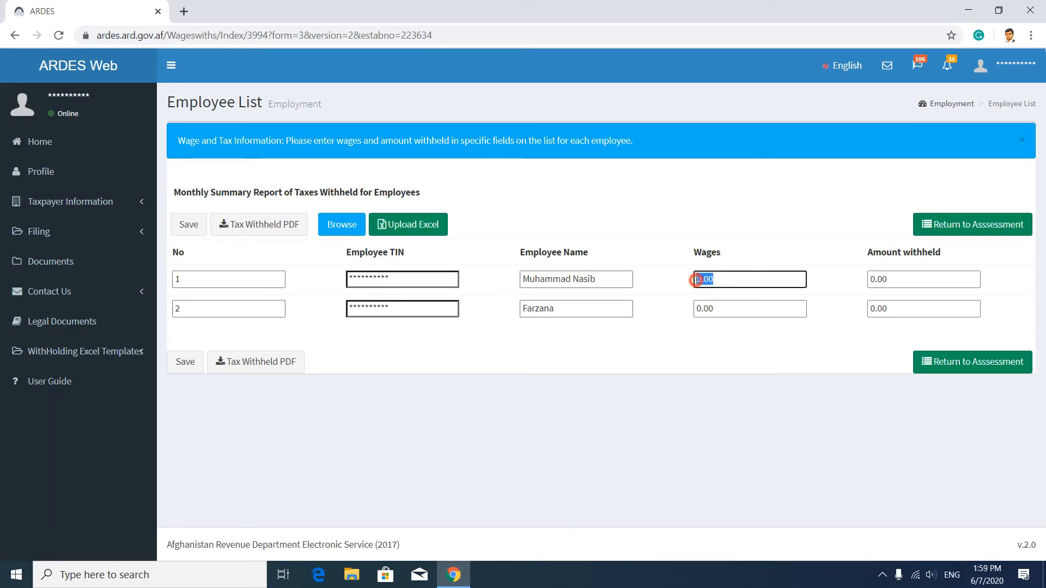
text(300)
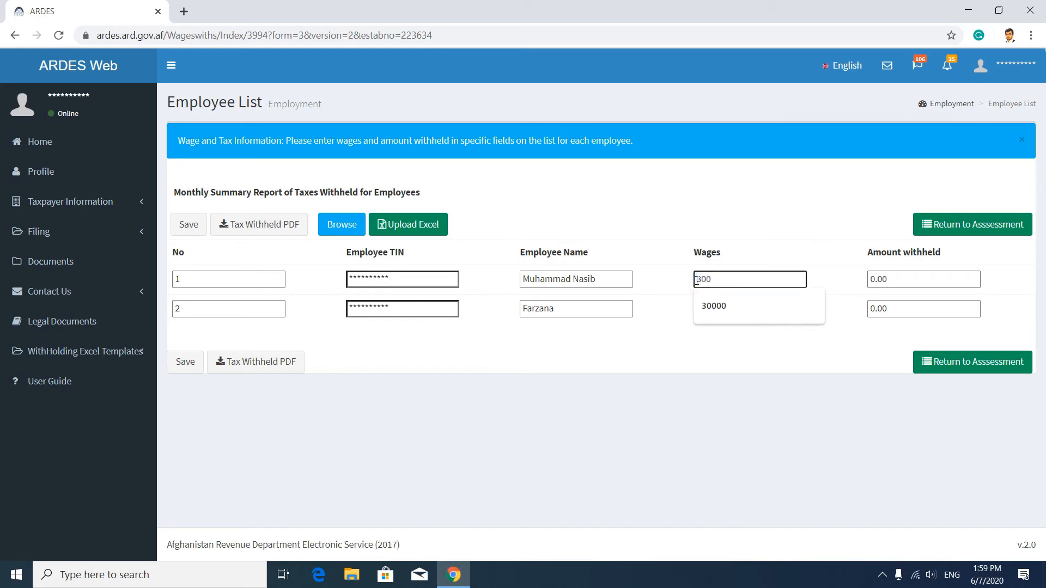
text(00)
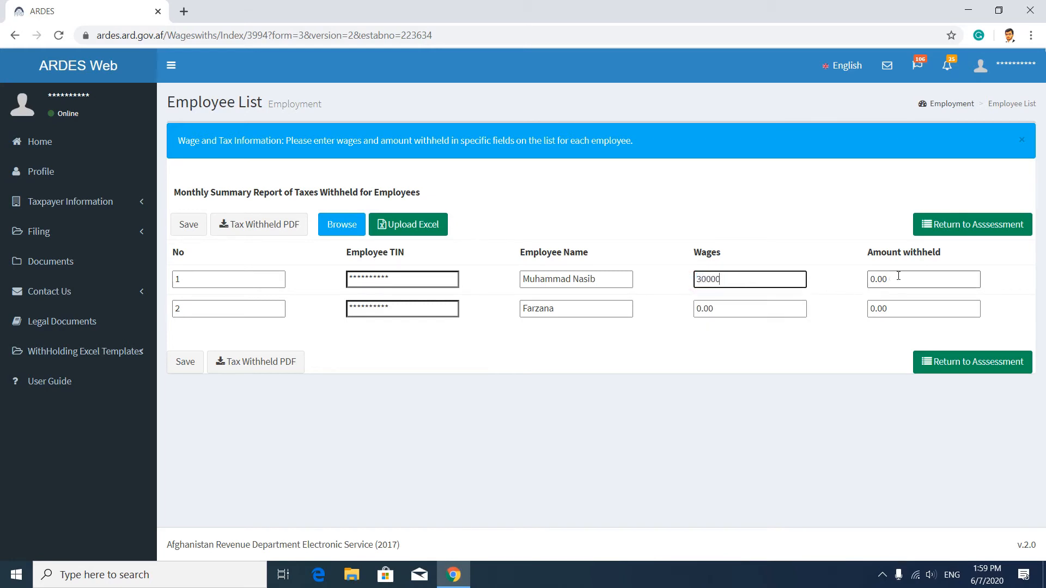
click(869, 279)
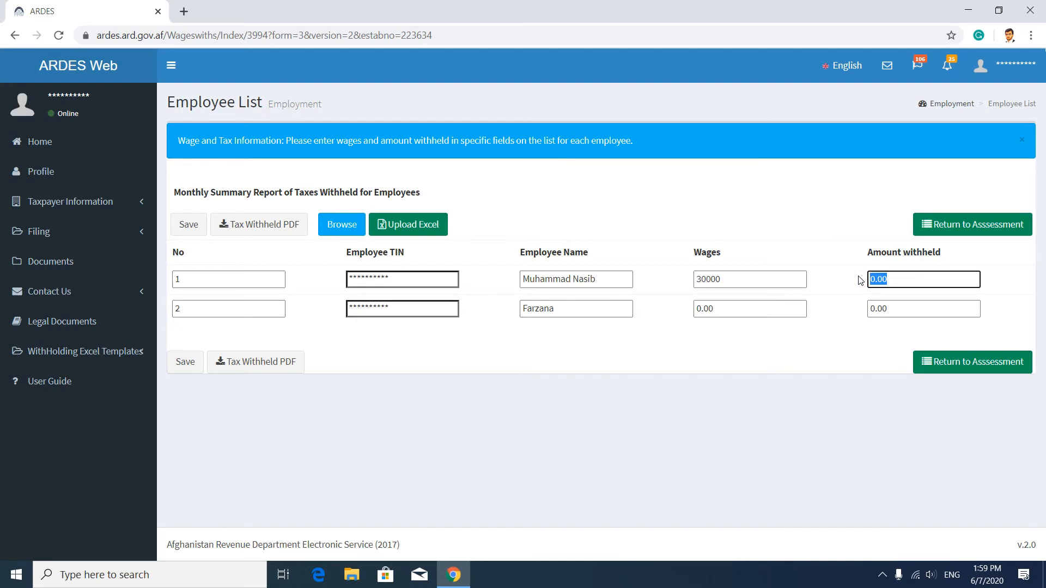
text(1900)
Step: Set the second employee's wages to 14000 and amount withheld to 300, and save the employee list
click(714, 308)
text(140)
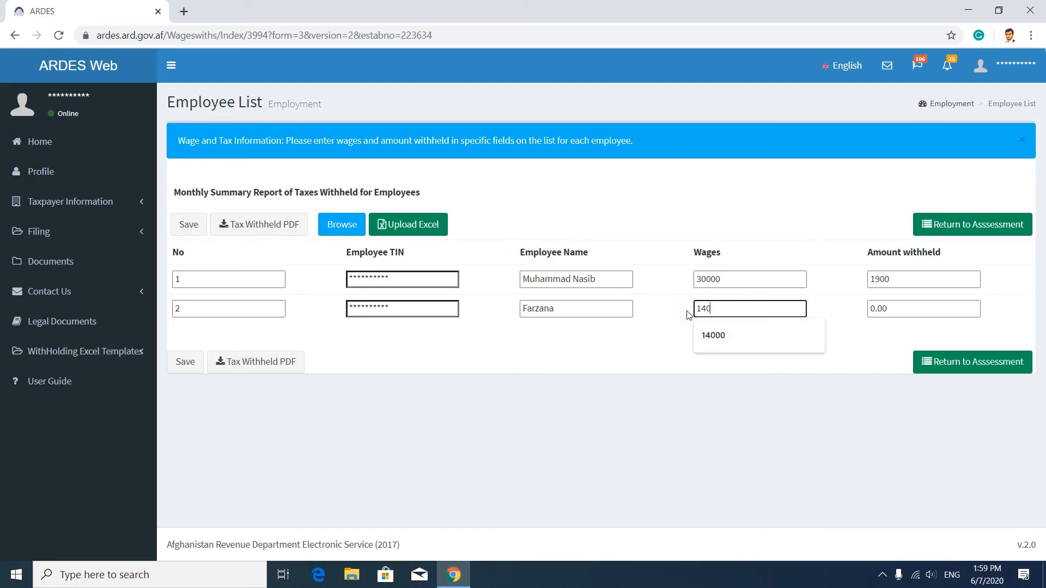
text(00)
click(880, 308)
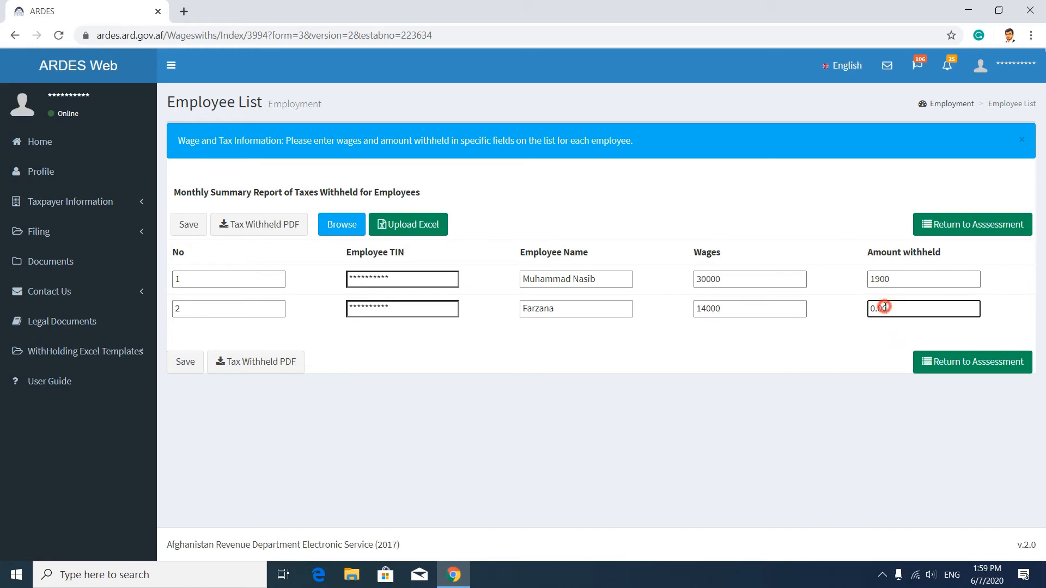
text(300)
click(180, 369)
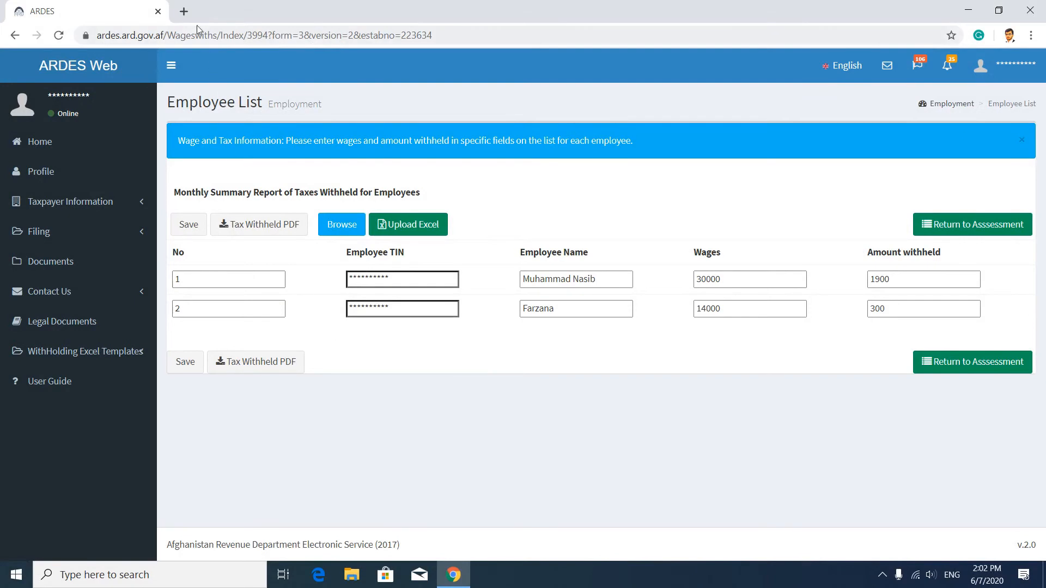
Step: Open the wages withholding assessment form in a separate tab, check its amount lines and close that tab
click(184, 11)
text(https://ardes.ard.gov.af/Declaration/CreateAssessment/3994?form=3&version=2&estabno=223634)
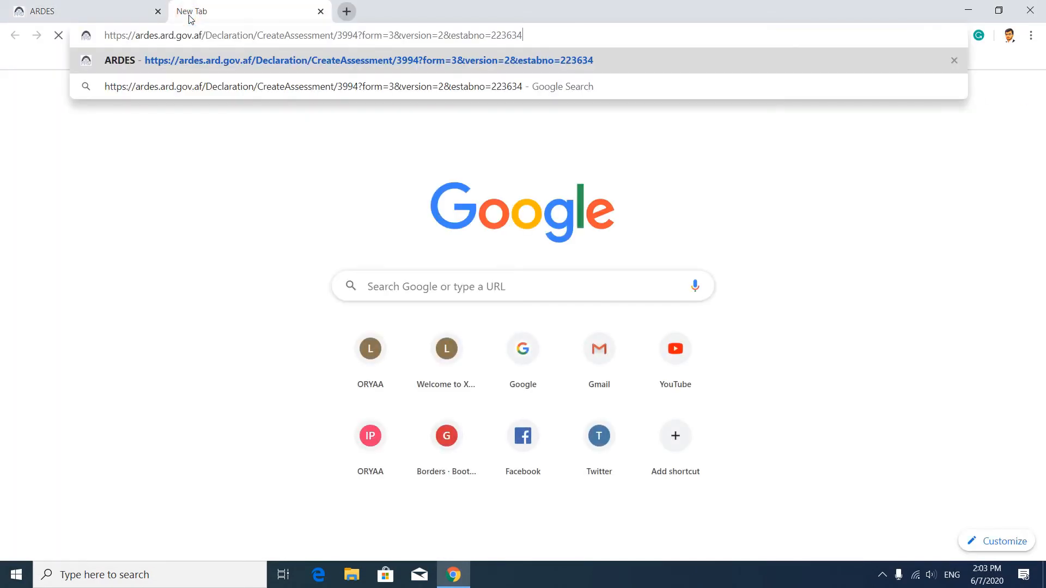
key(Return)
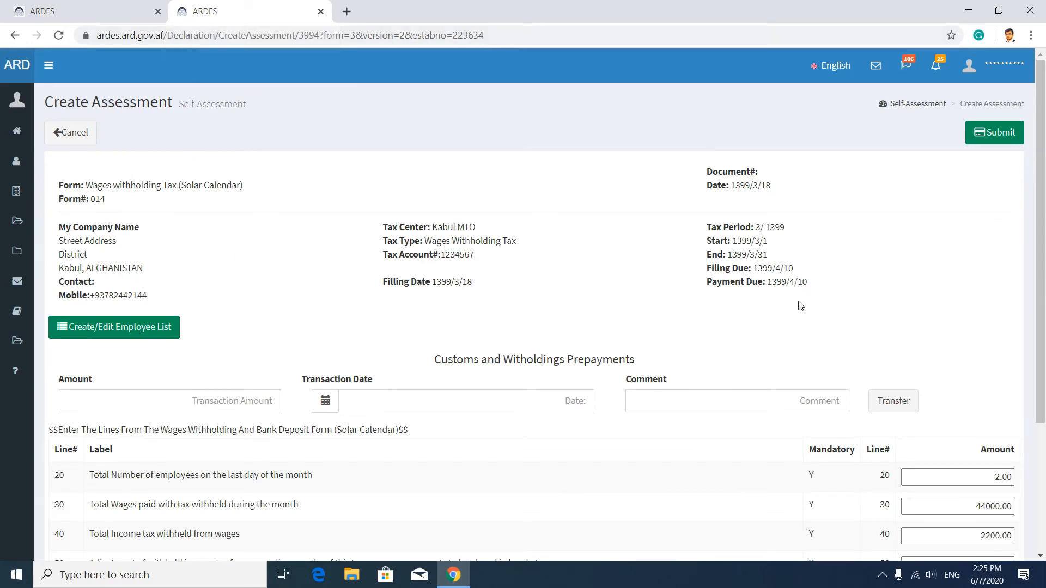
scroll(848, 322, down, 3)
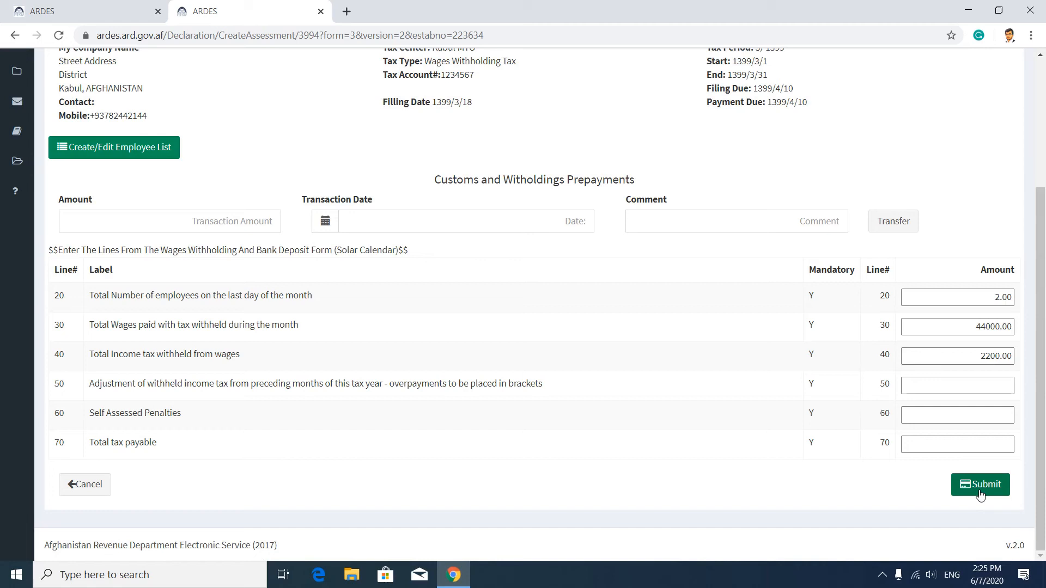
scroll(986, 469, up, 3)
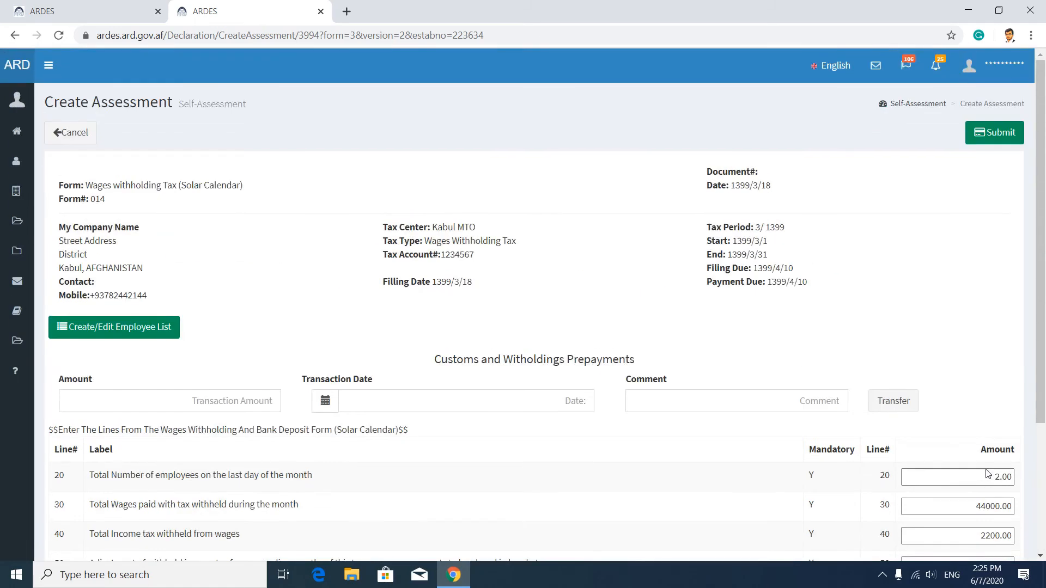
click(321, 11)
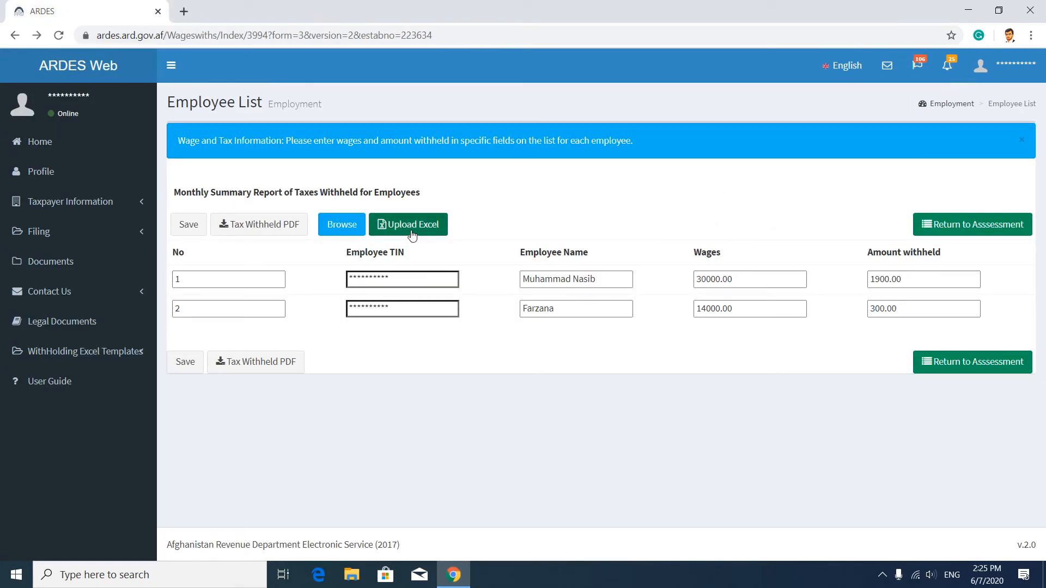
Step: Download the Wages With Holding Excel template, open it and enable editing
click(135, 355)
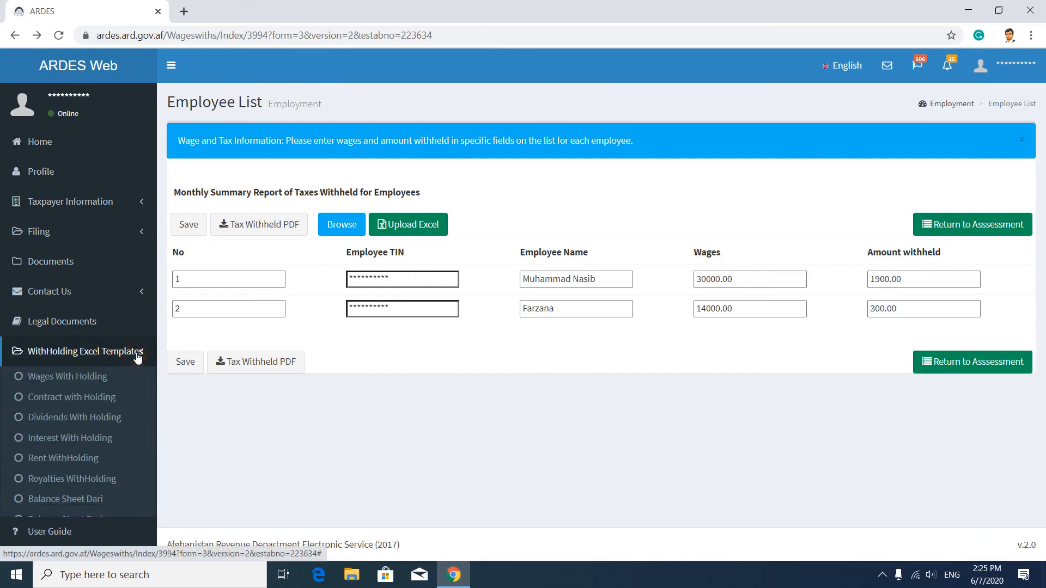
click(100, 378)
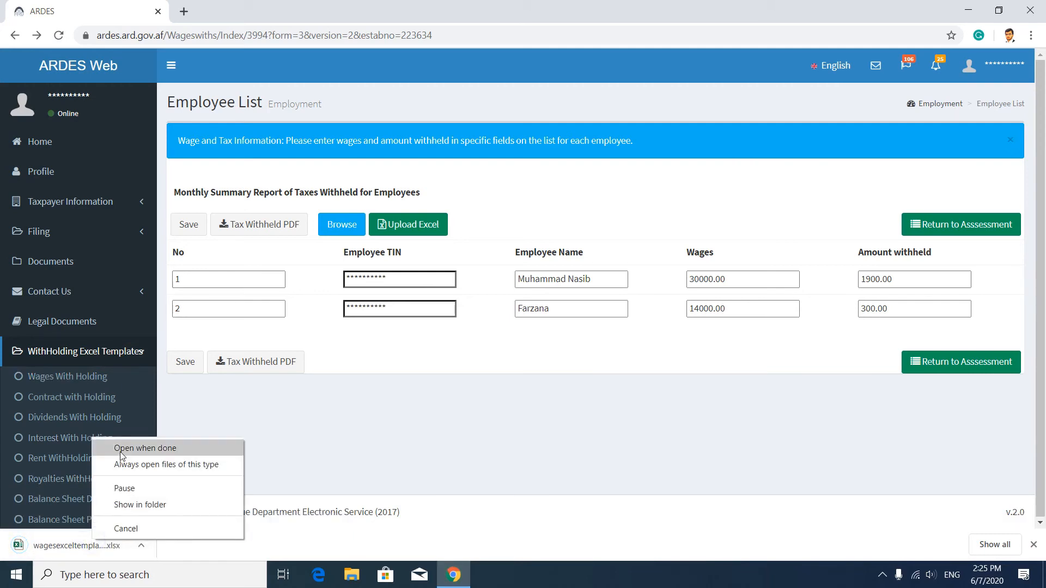
click(120, 449)
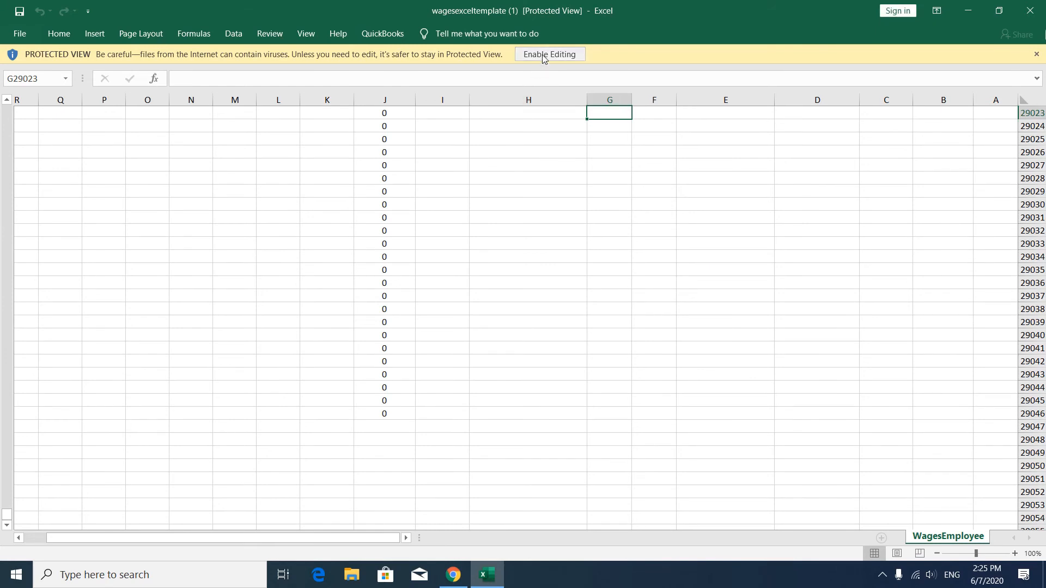
click(544, 54)
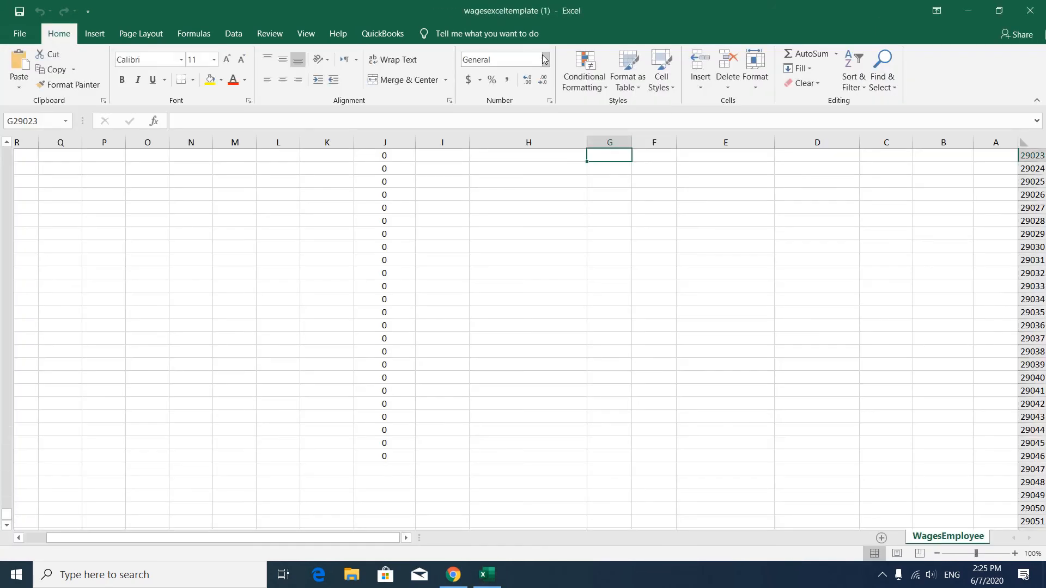
Step: Examine the template's columns for TINs, employee names, tax period, wages, payment date, tax withheld and days worked, and close the workbook
drag(6, 515, 8, 144)
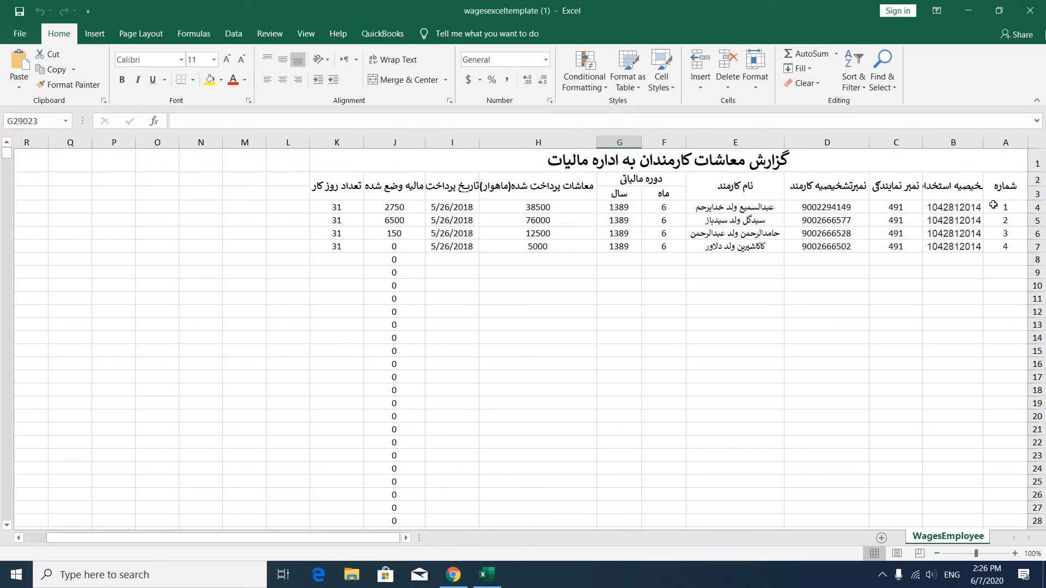
drag(975, 206, 970, 246)
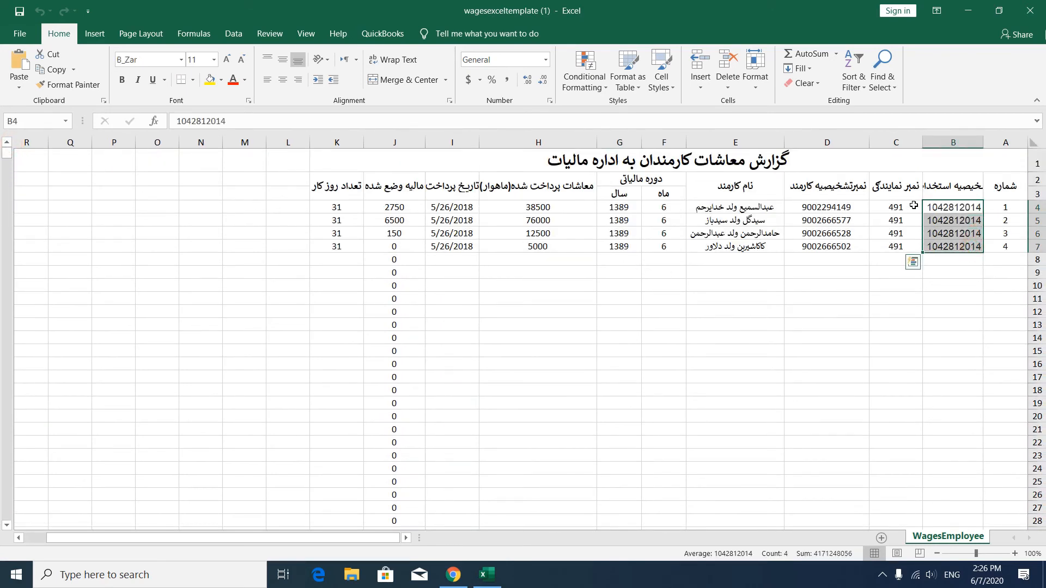
drag(913, 205, 907, 248)
drag(838, 211, 741, 251)
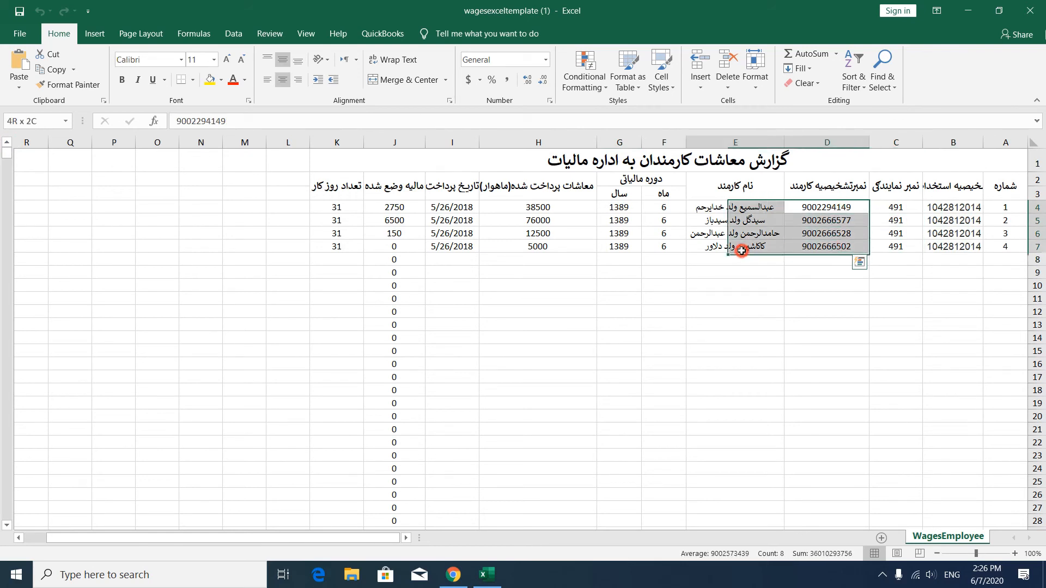
drag(633, 180, 652, 246)
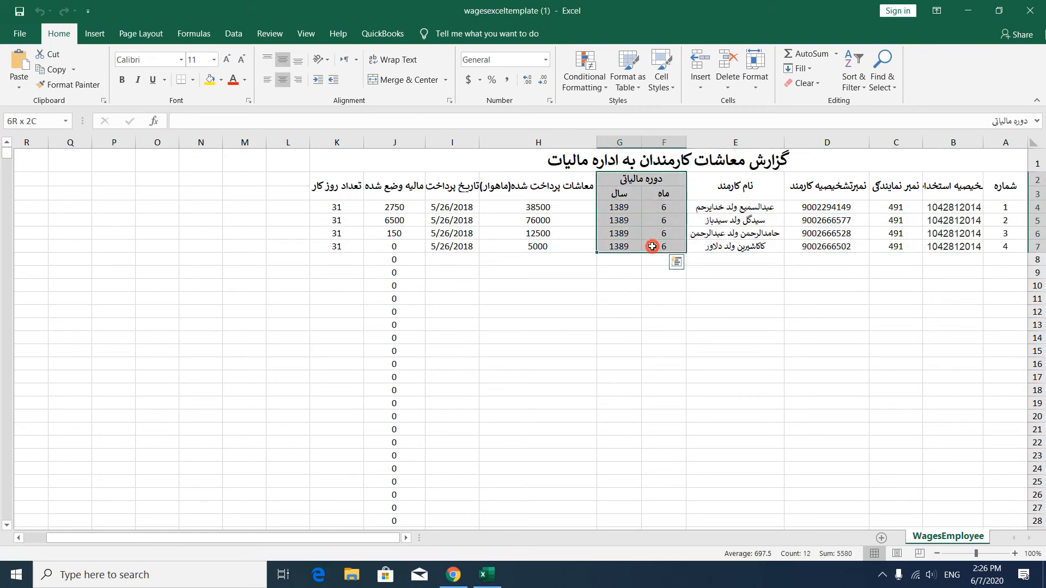
drag(541, 207, 550, 244)
drag(458, 187, 458, 248)
drag(405, 189, 406, 246)
click(522, 245)
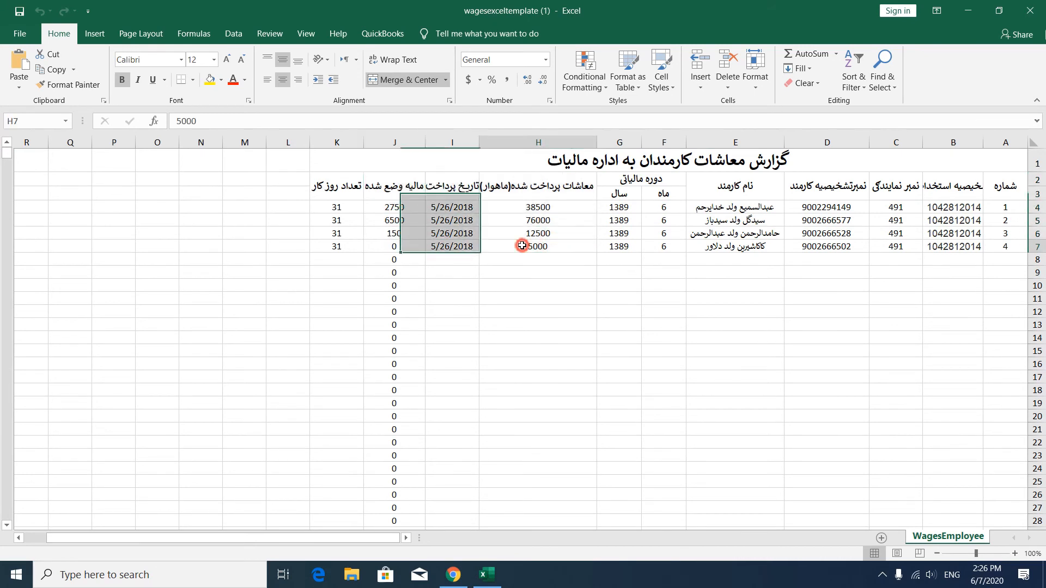
click(381, 233)
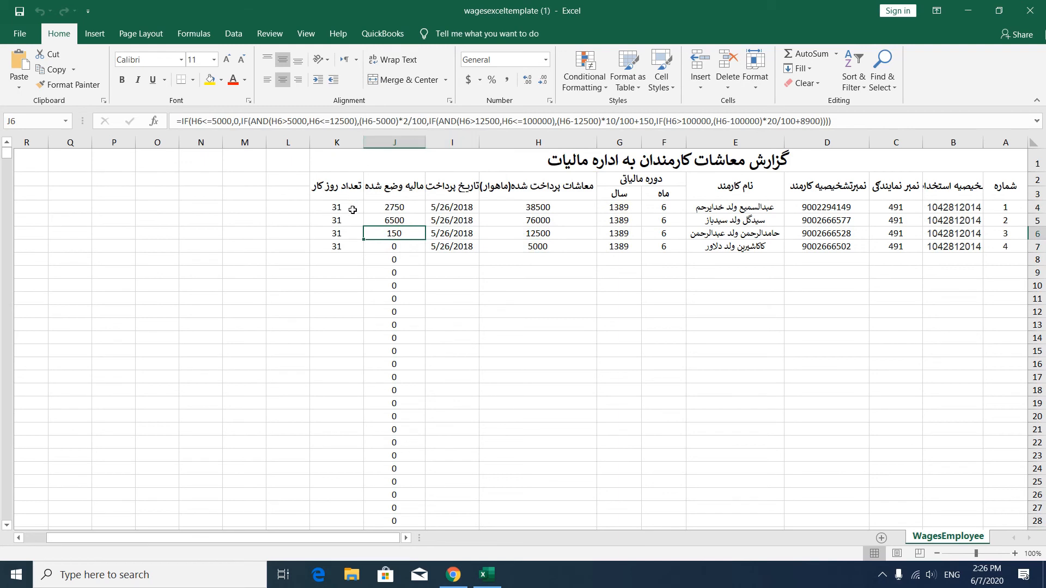
drag(353, 210, 353, 247)
click(353, 246)
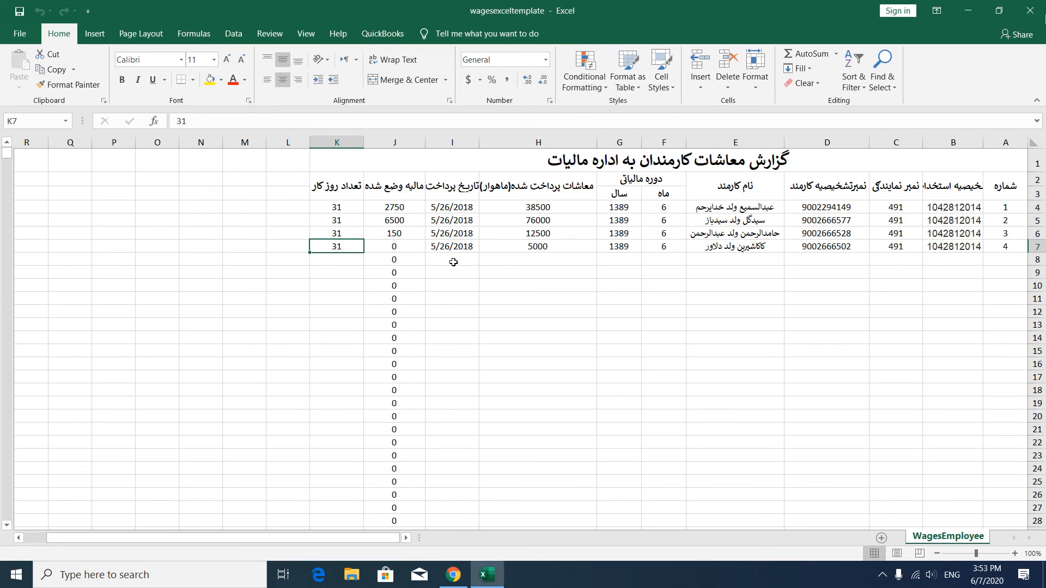
click(1039, 15)
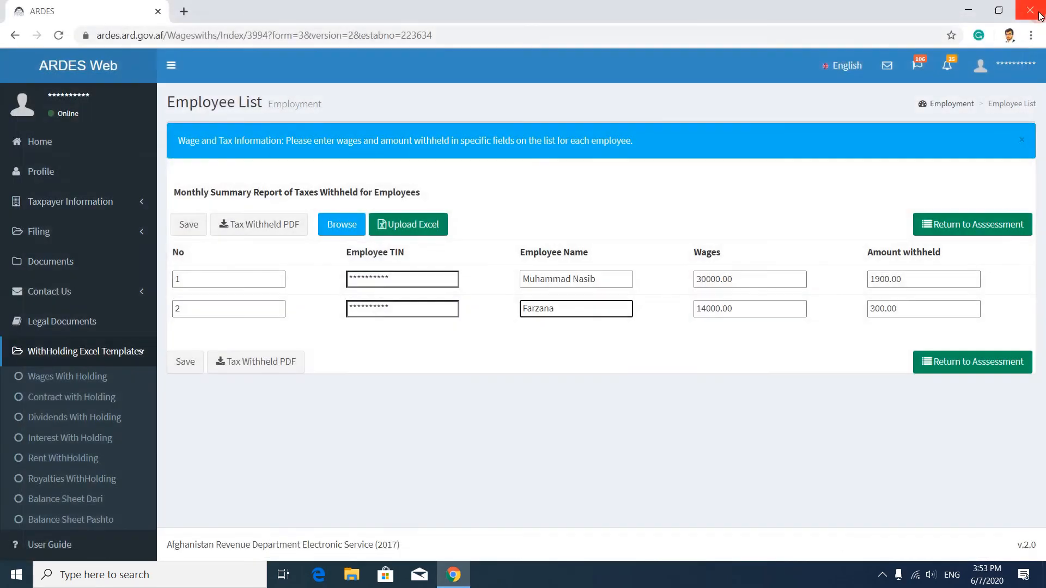
click(329, 226)
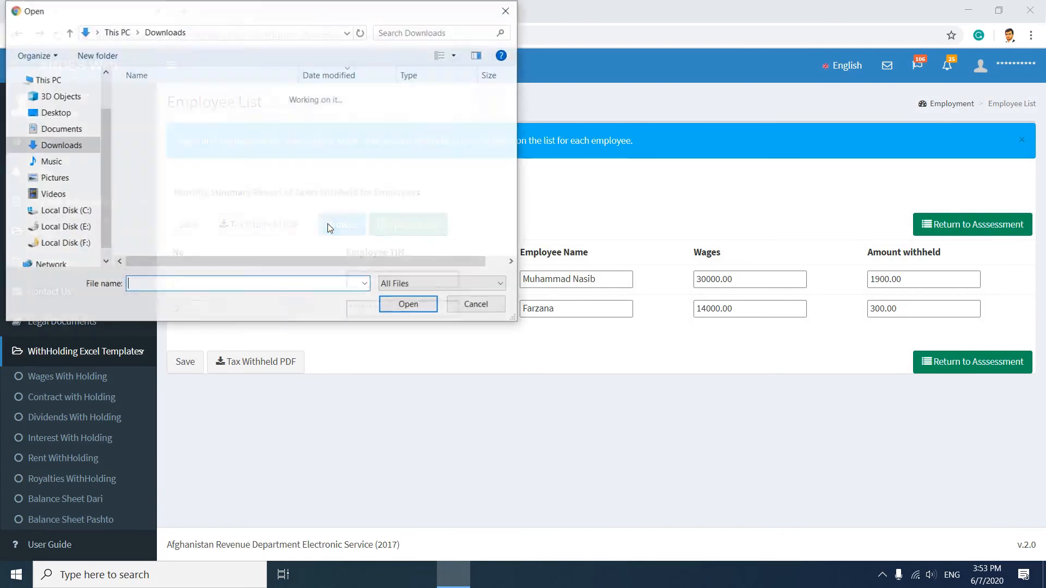
click(203, 115)
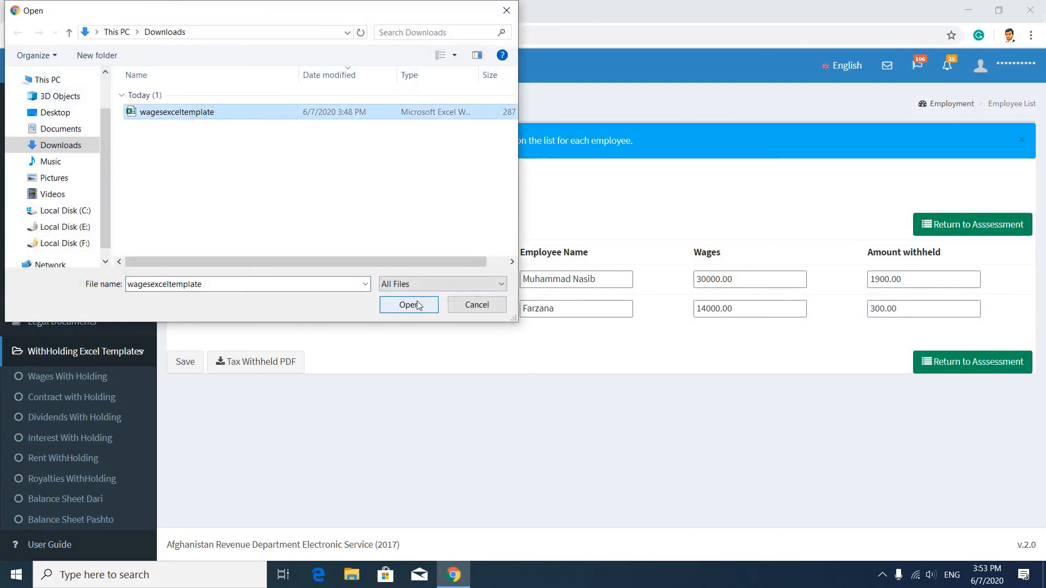
click(493, 306)
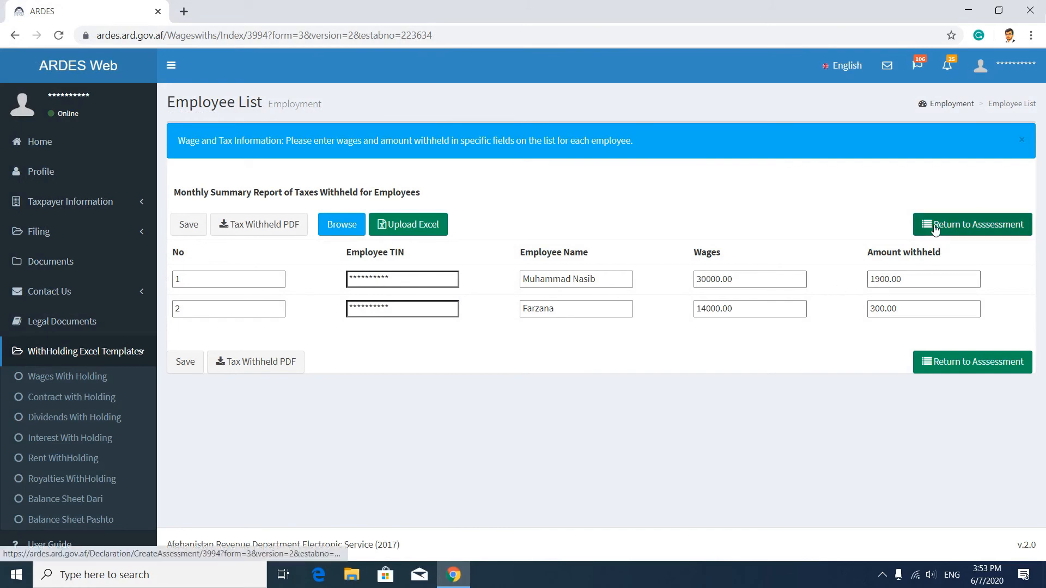
Step: Download the Tax Withheld PDF, open it to review the monthly summary report and close its tab
click(295, 236)
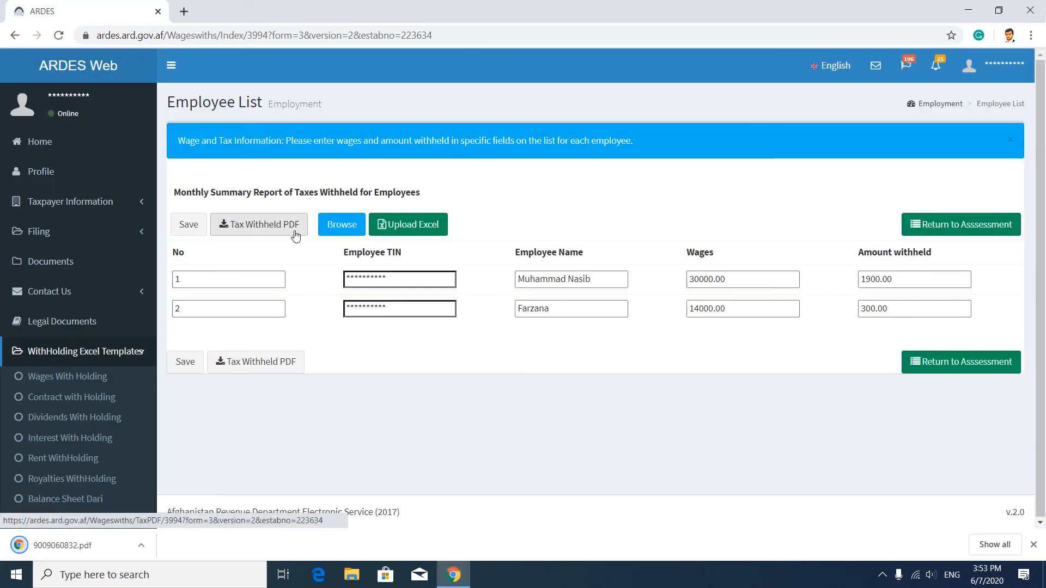
right_click(87, 539)
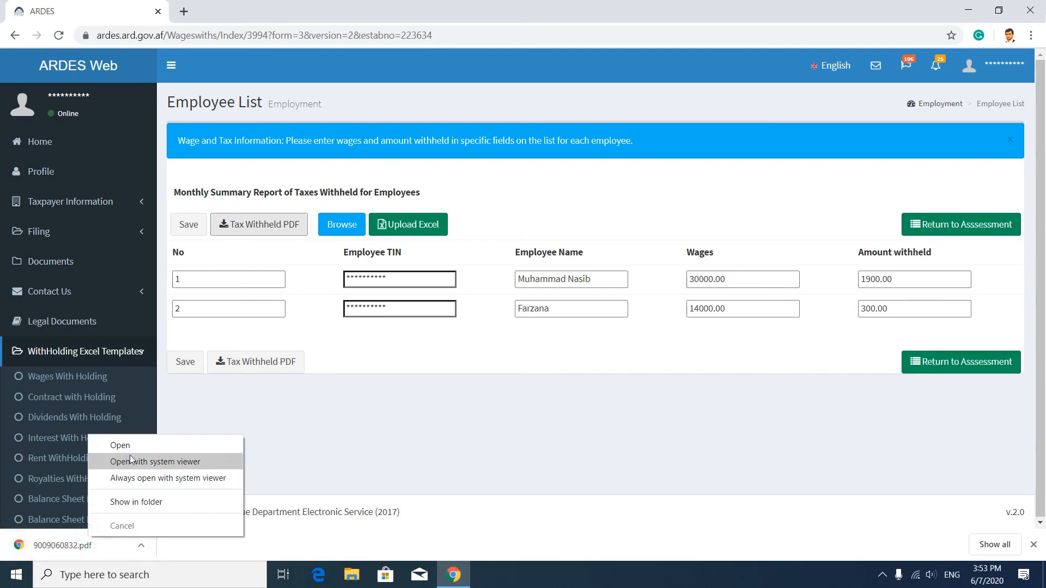
click(133, 443)
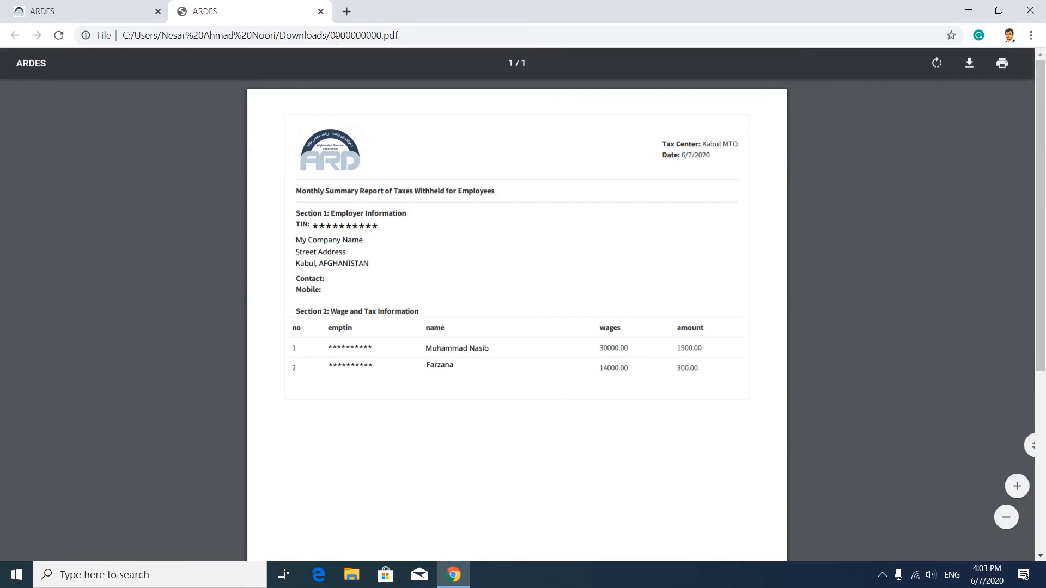
click(321, 11)
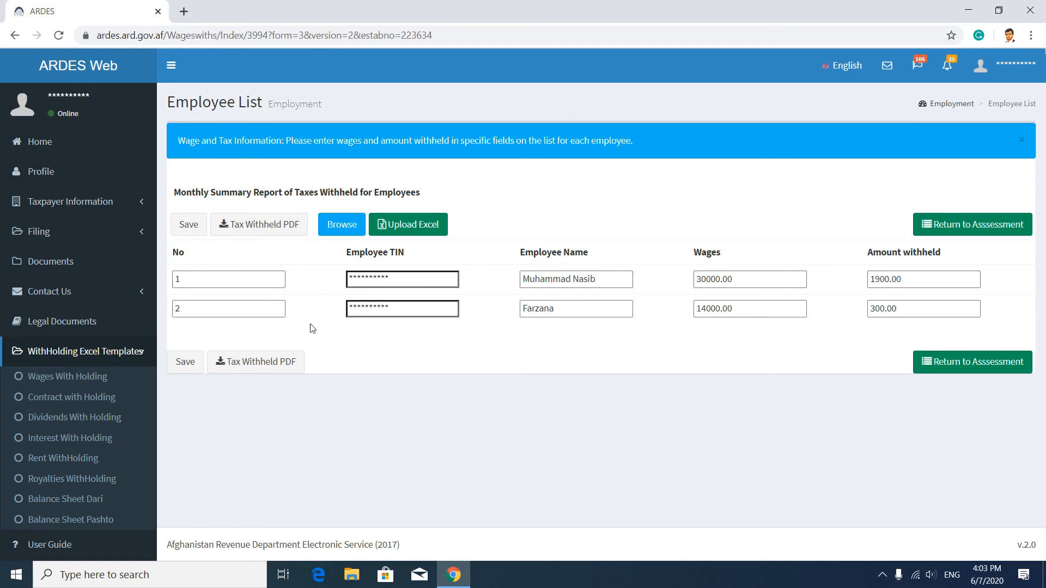
Step: Open the Employment list, set the accountant assistant's end date to 6/6/2020 and save the employee details
click(116, 351)
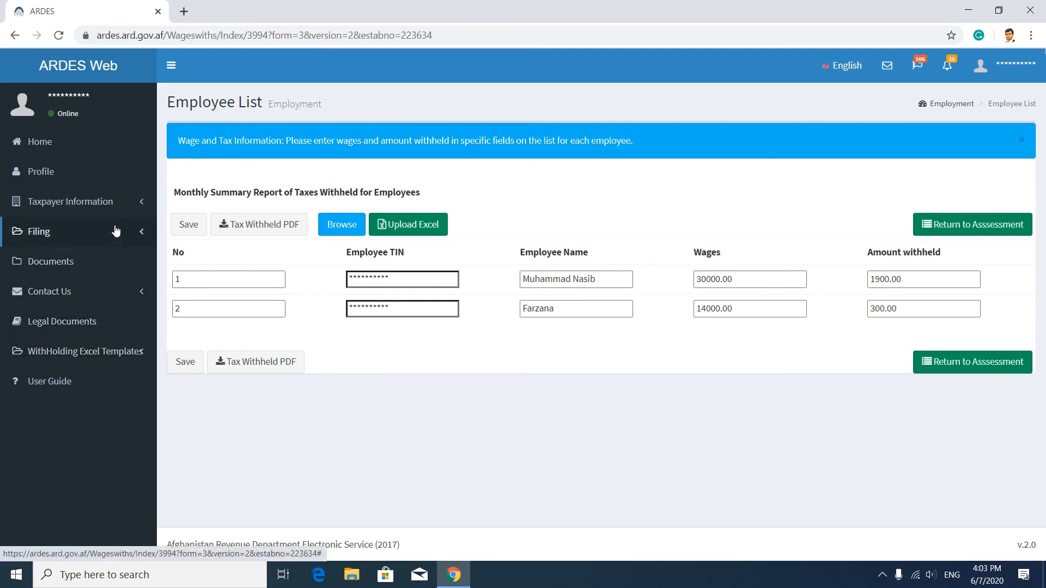
click(51, 205)
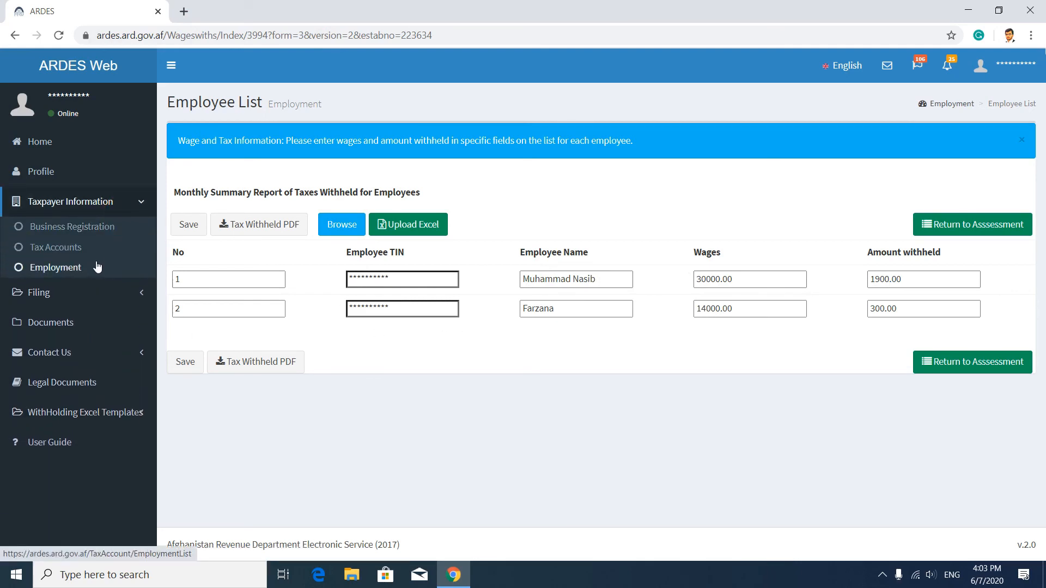
click(98, 266)
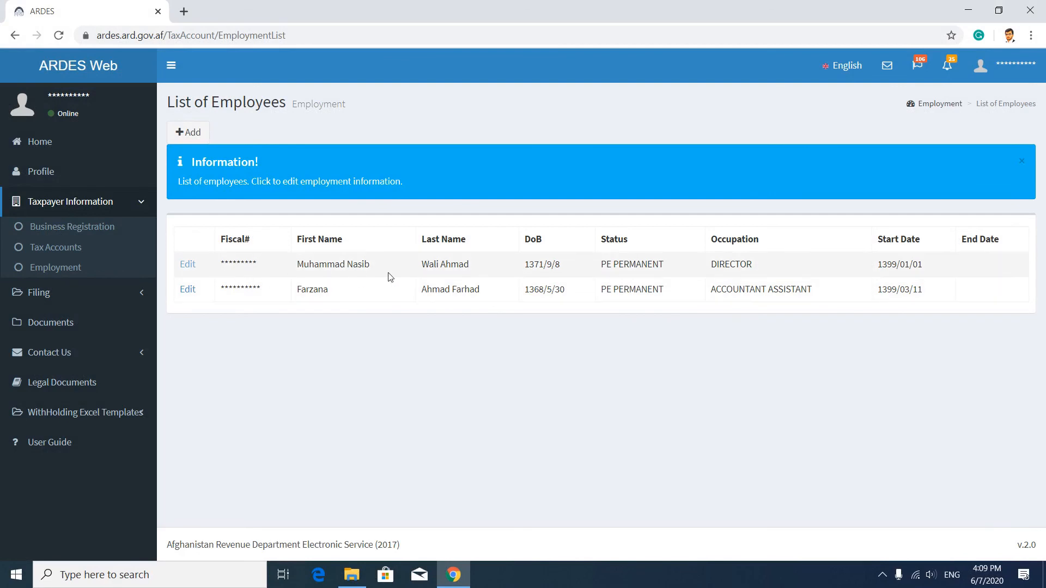
click(186, 294)
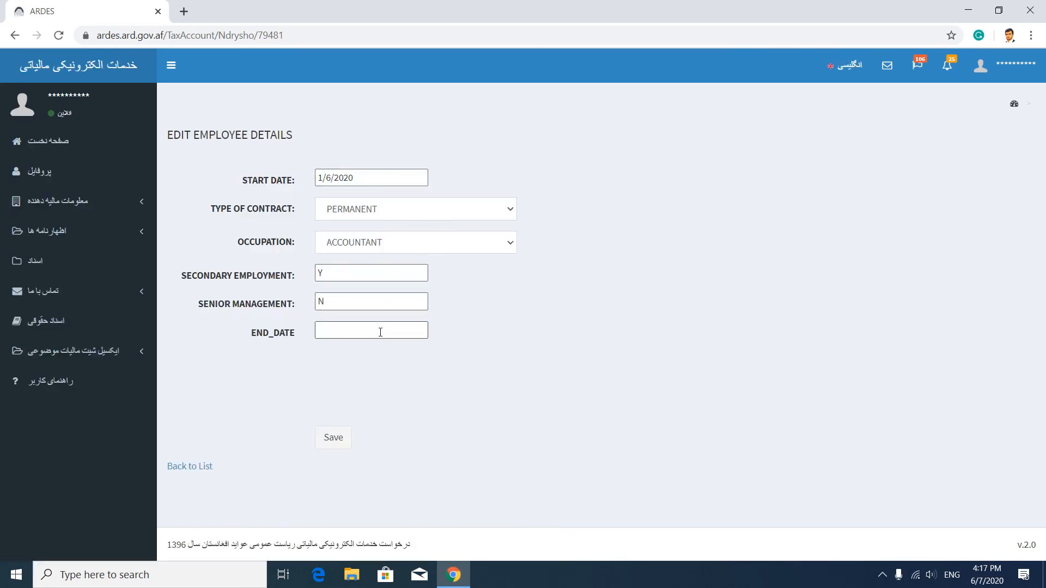
click(368, 329)
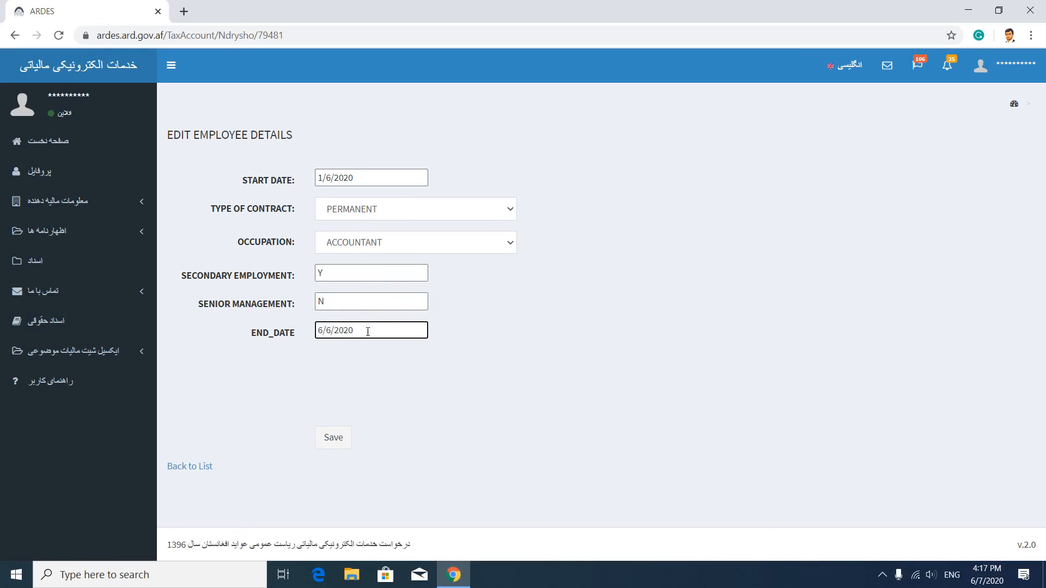
click(336, 436)
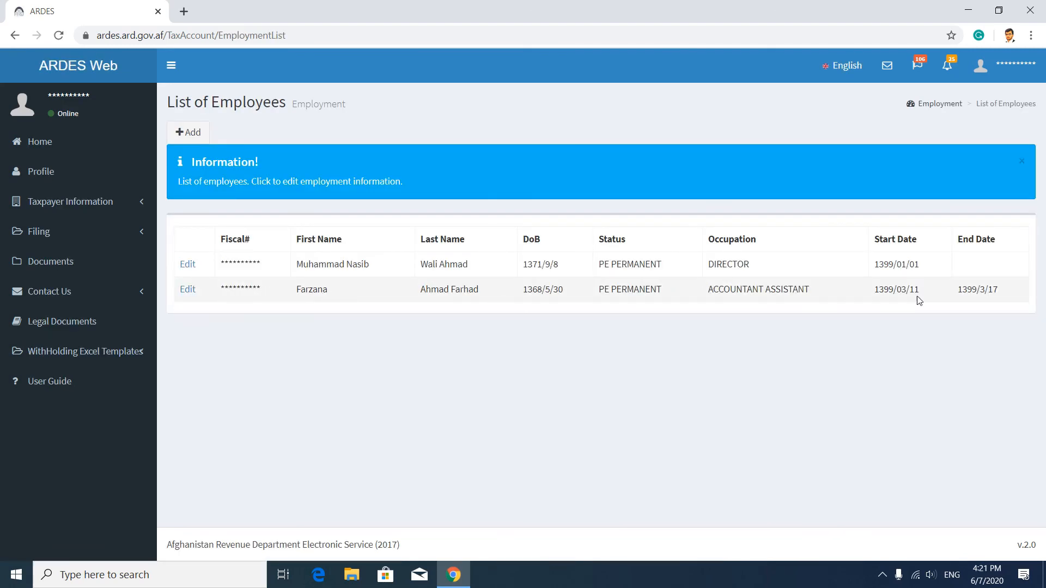
mouse_move(996, 290)
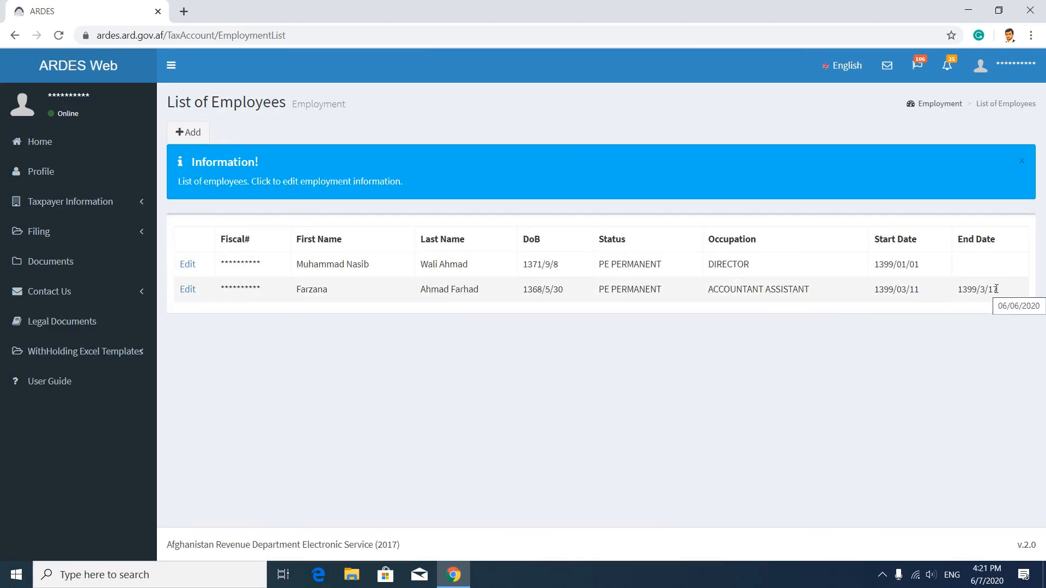